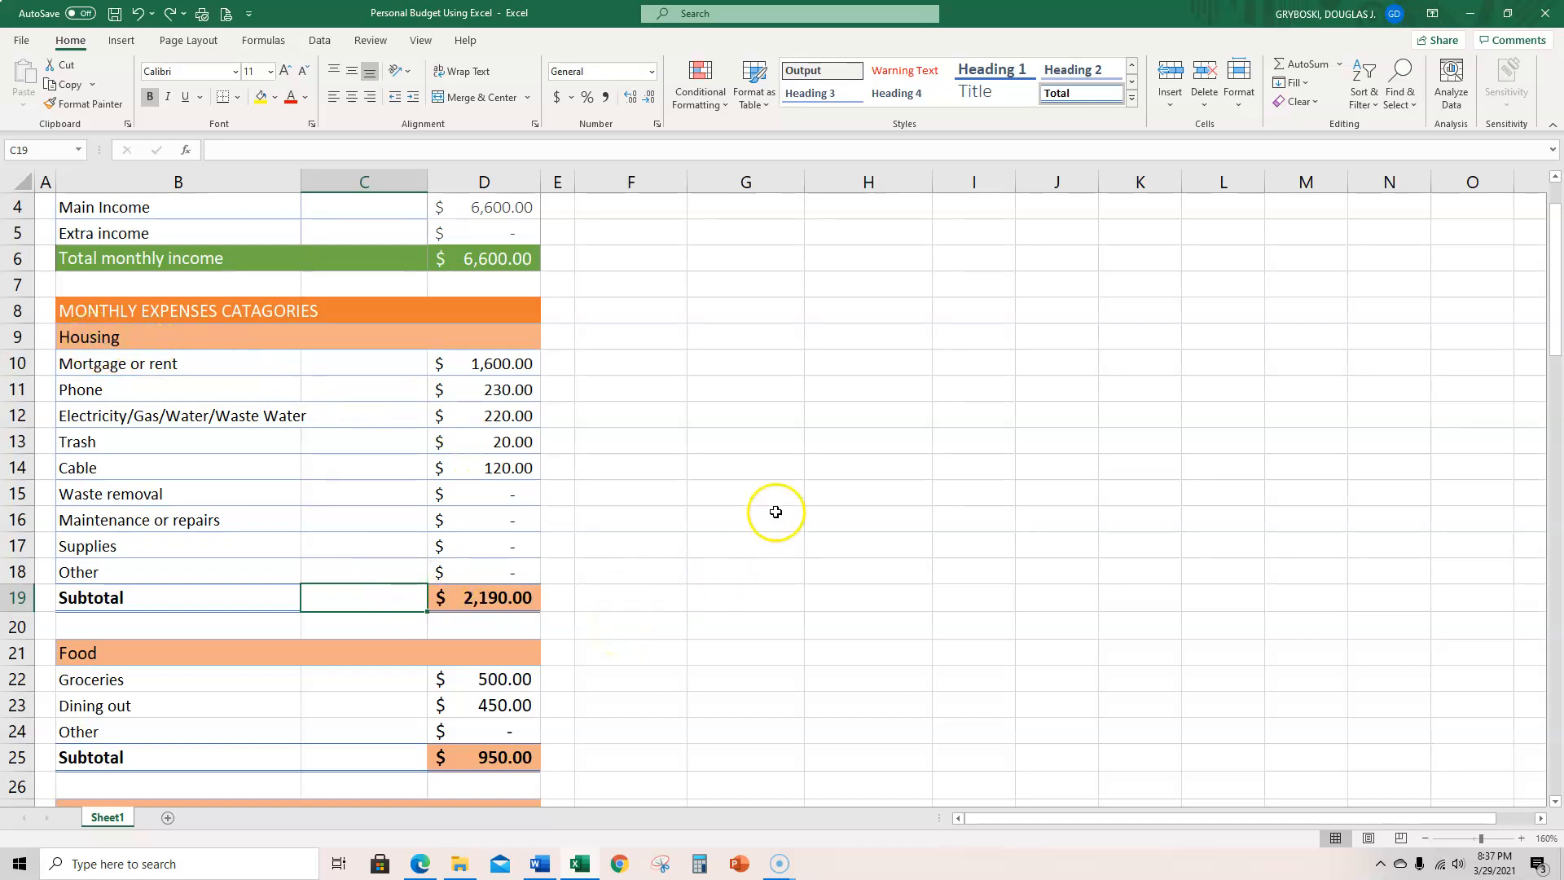
# Examine the Housing and Food subtotal rows and the blank cells beside their subtotals.
pyautogui.scroll(1, 725, 515)
pyautogui.scroll(-1, 696, 534)
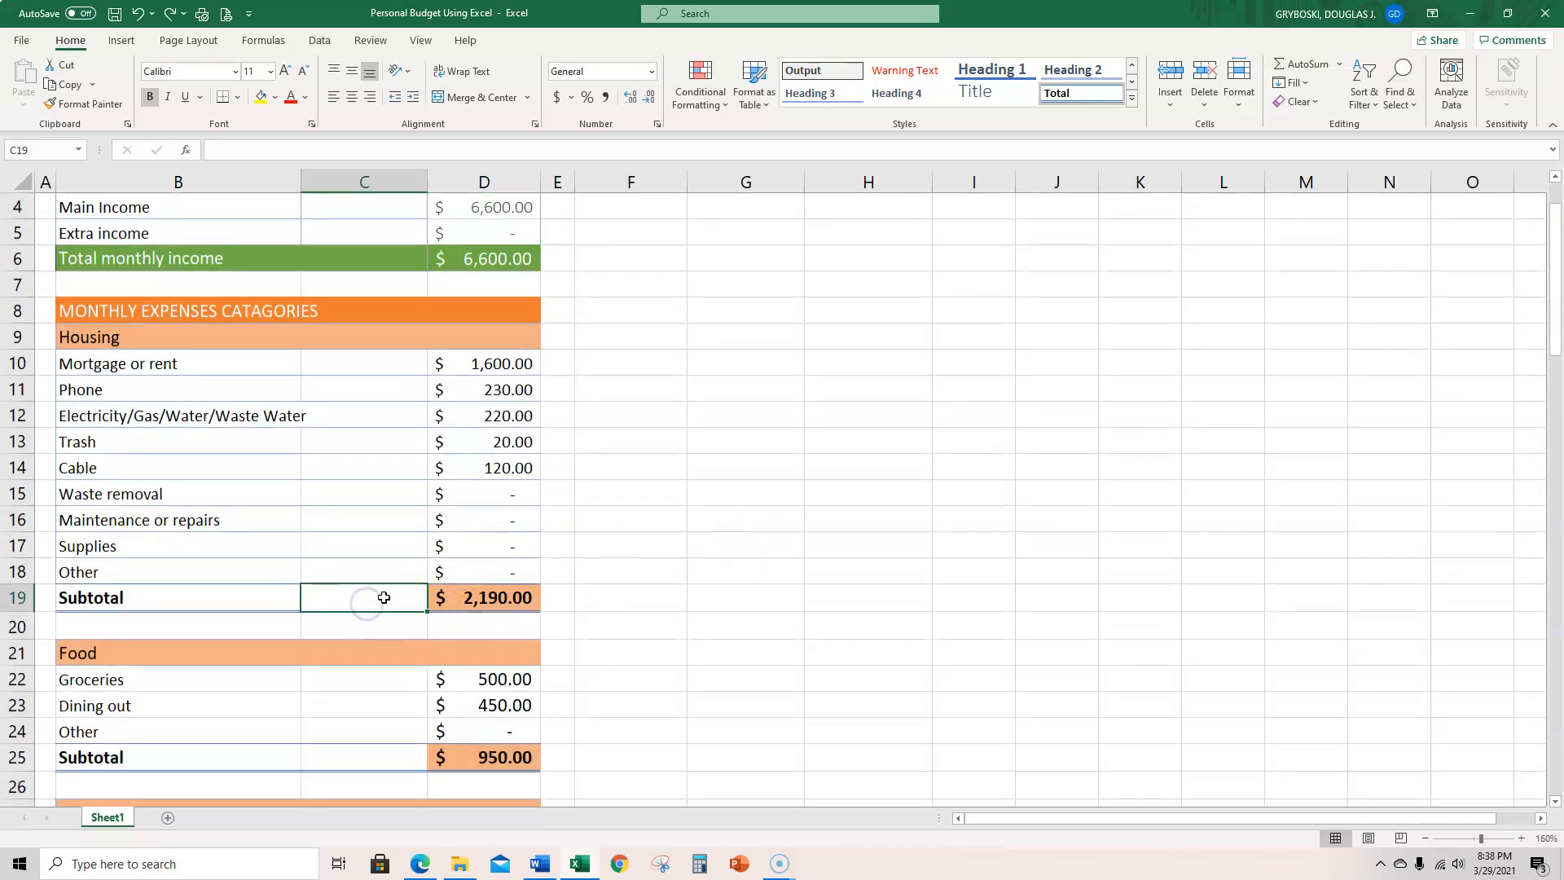
pyautogui.click(486, 597)
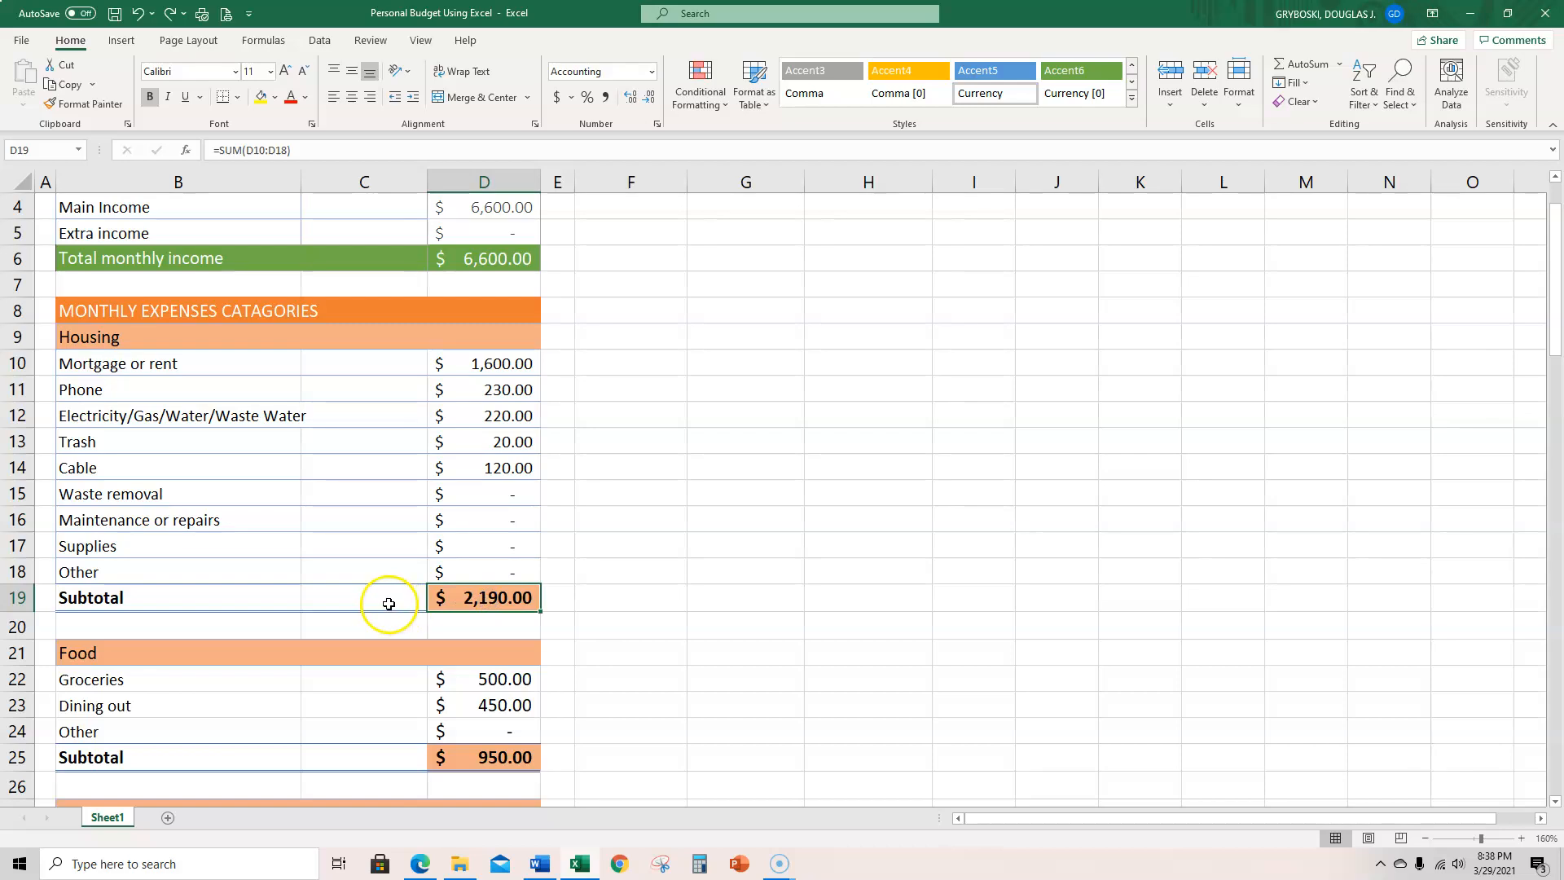
pyautogui.moveTo(396, 598); pyautogui.dragTo(552, 600)
pyautogui.scroll(-1, 565, 608)
pyautogui.click(394, 681)
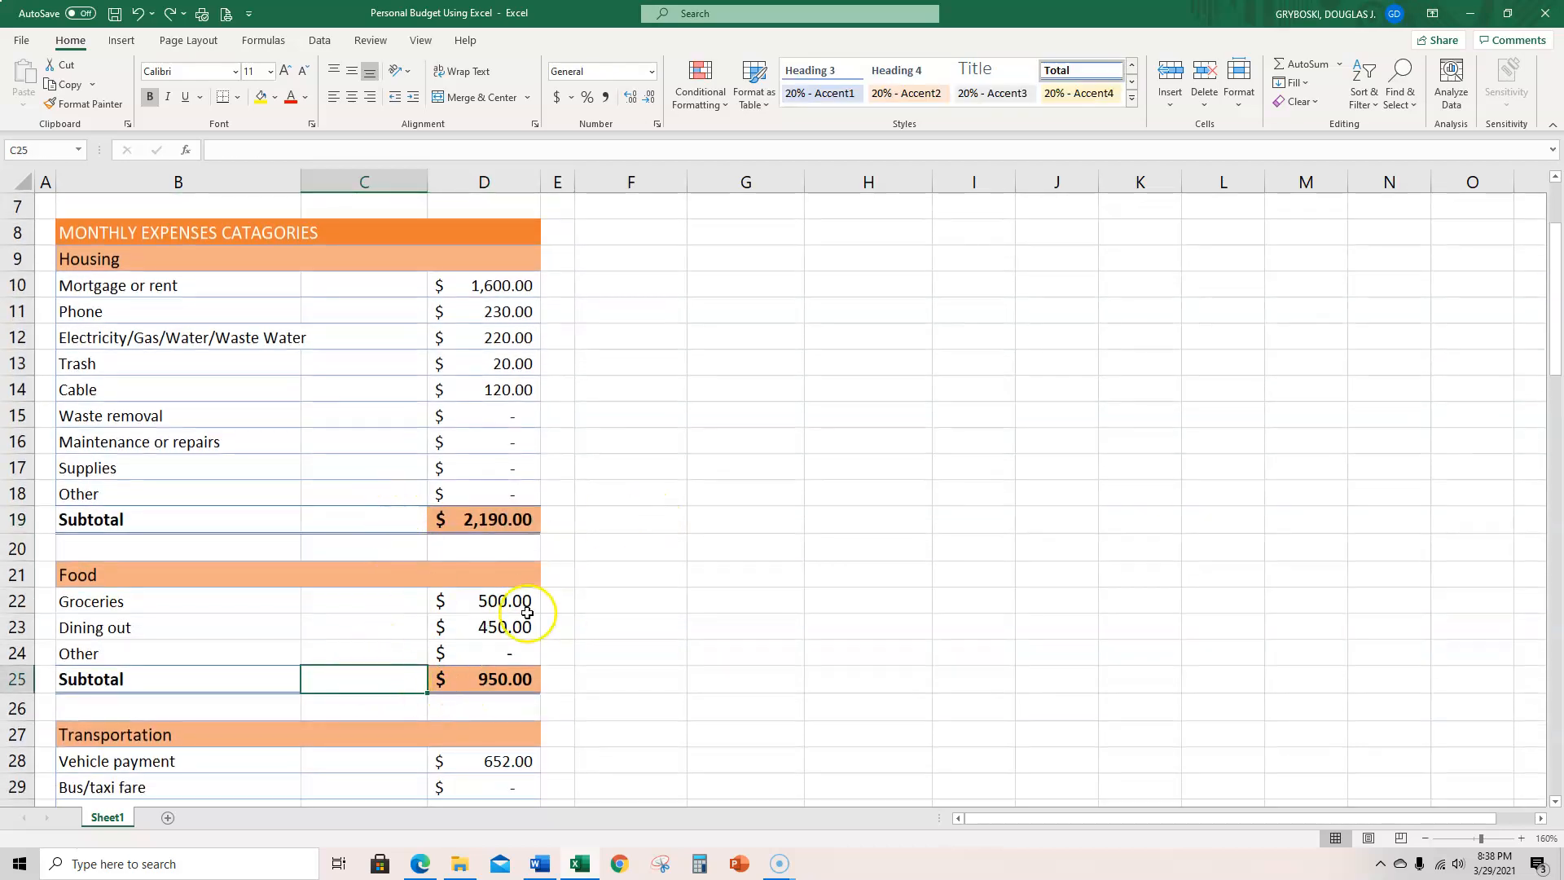
pyautogui.scroll(1, 459, 562)
pyautogui.scroll(1, 460, 561)
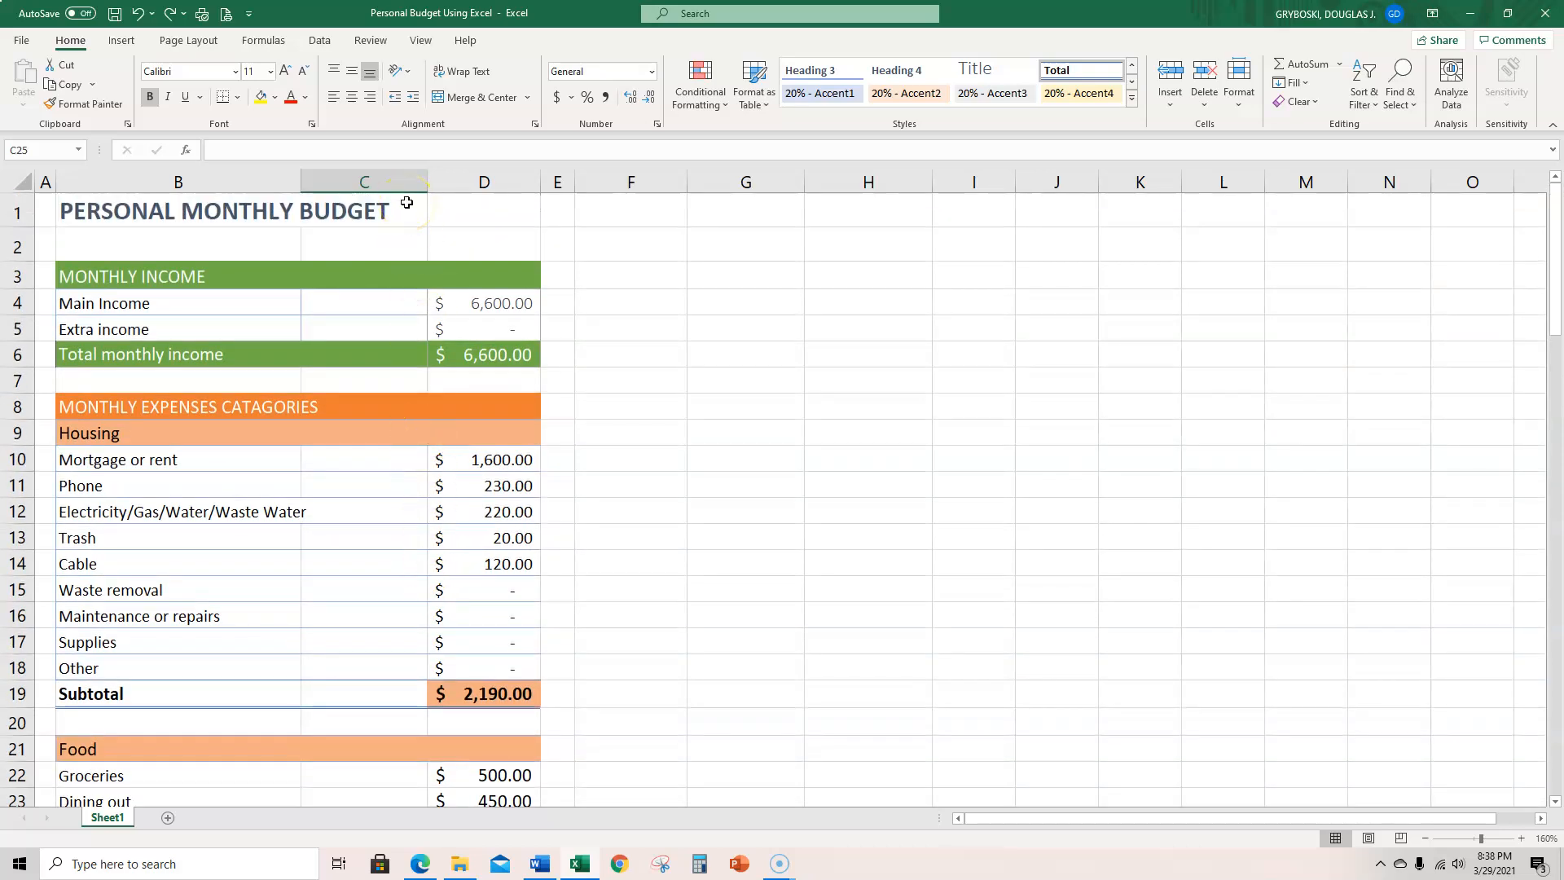
pyautogui.scroll(-1, 472, 381)
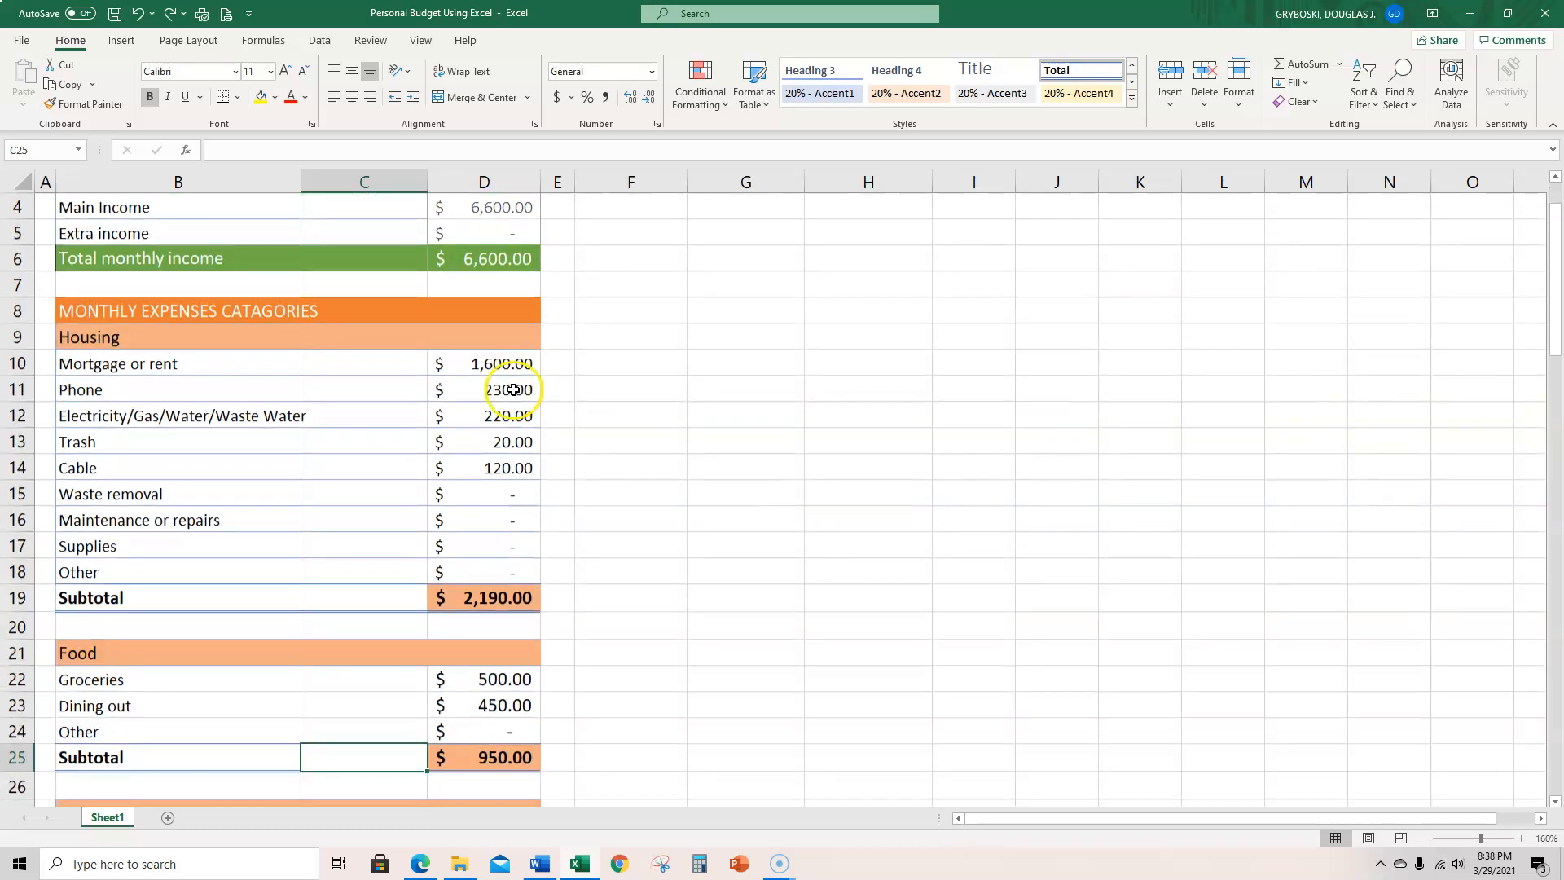
# Copy the Housing heading from B9 into C19, beside the Housing subtotal.
pyautogui.click(92, 339)
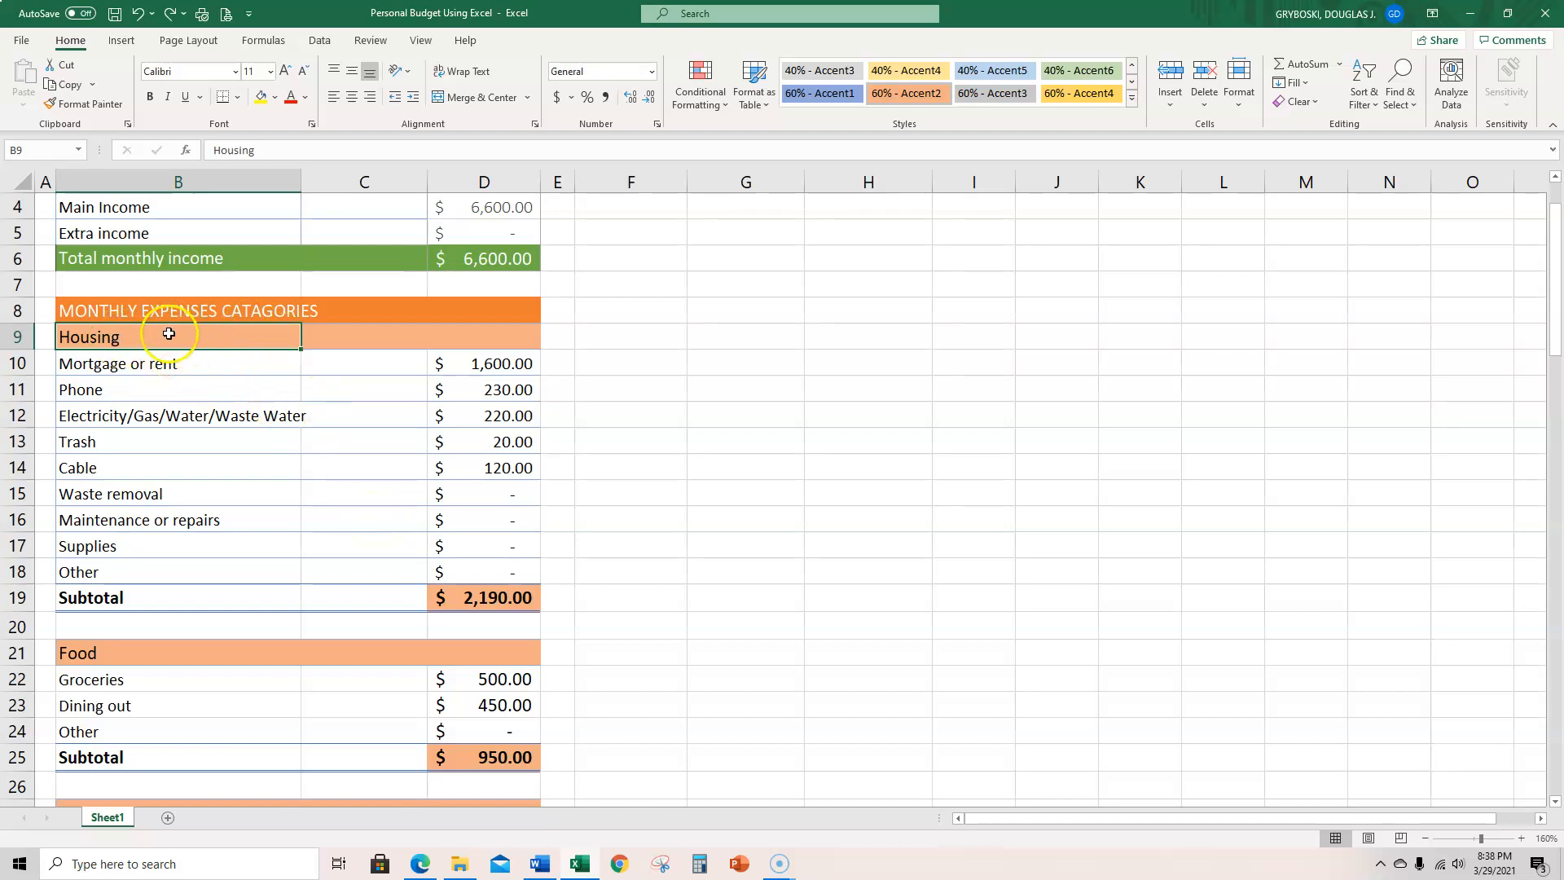
pyautogui.hotkey('ctrl', 'c')
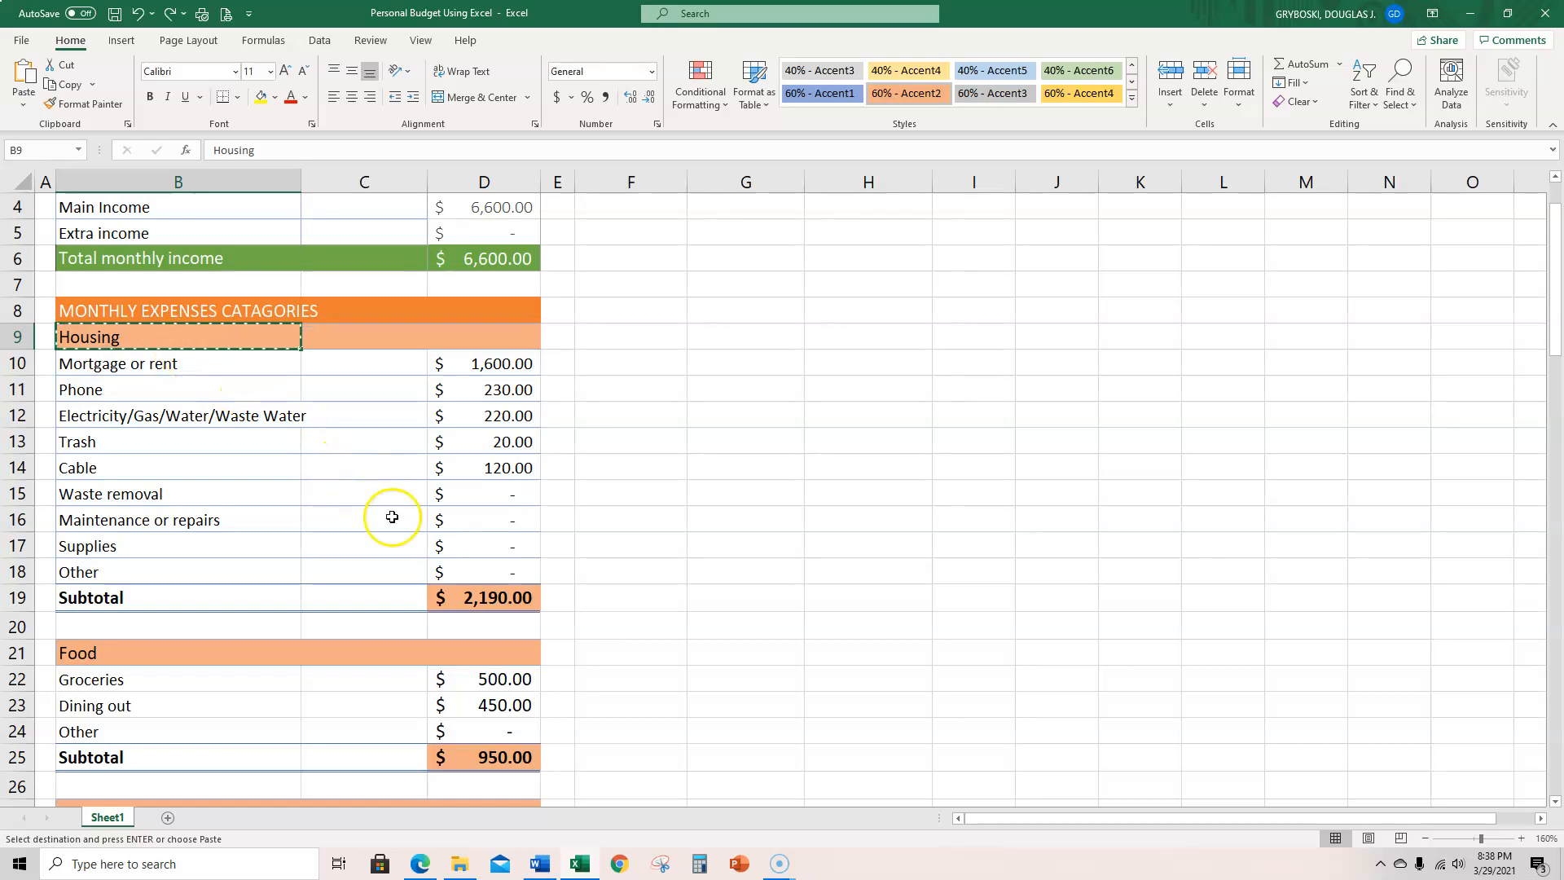
pyautogui.click(384, 598)
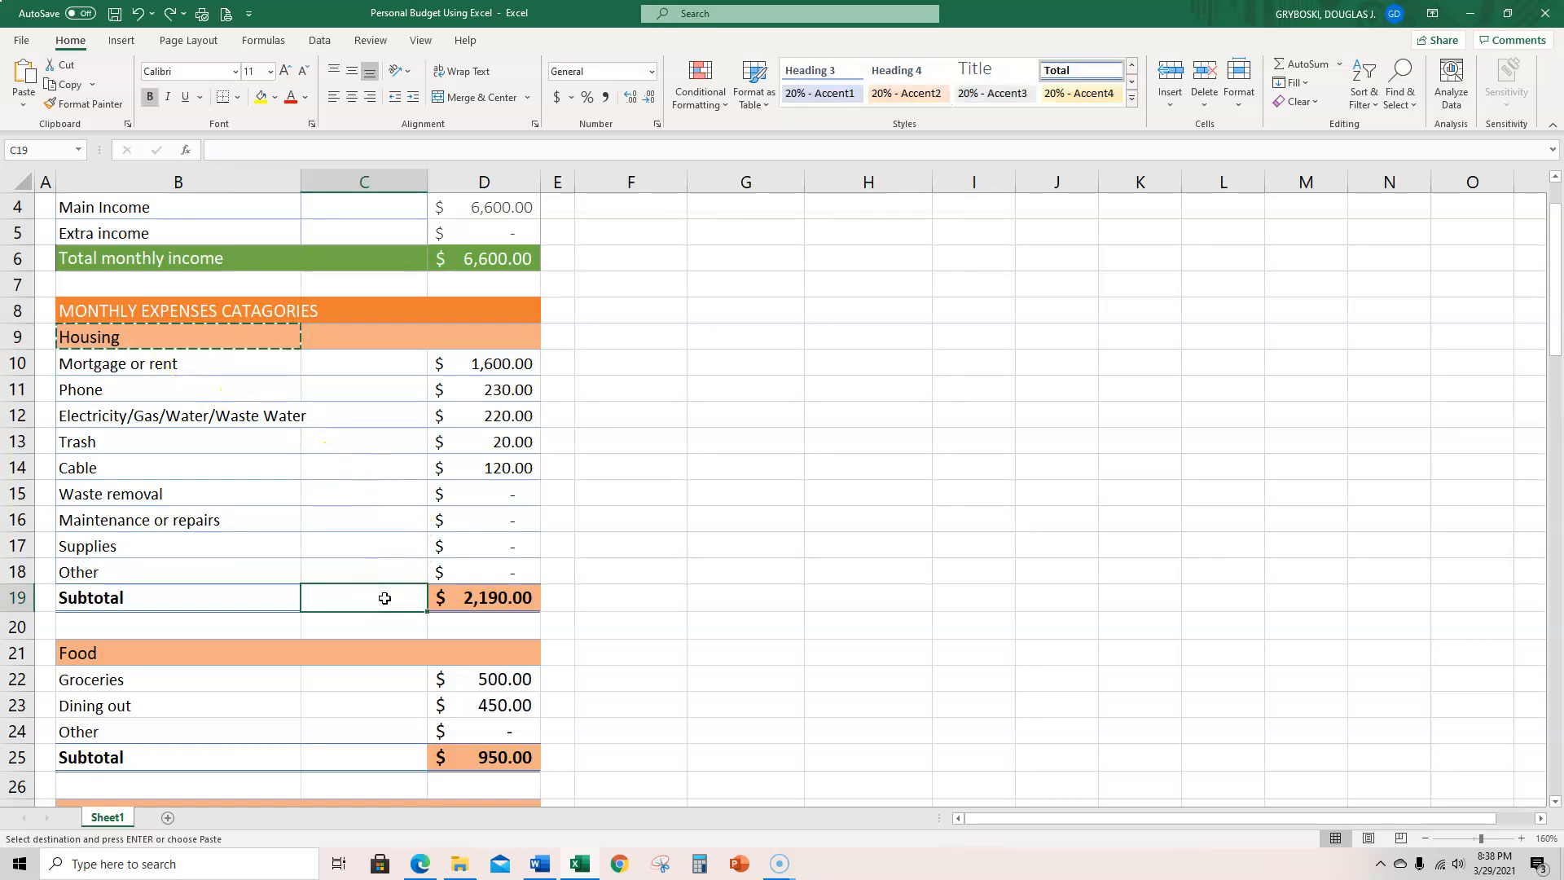
pyautogui.hotkey('ctrl', 'v')
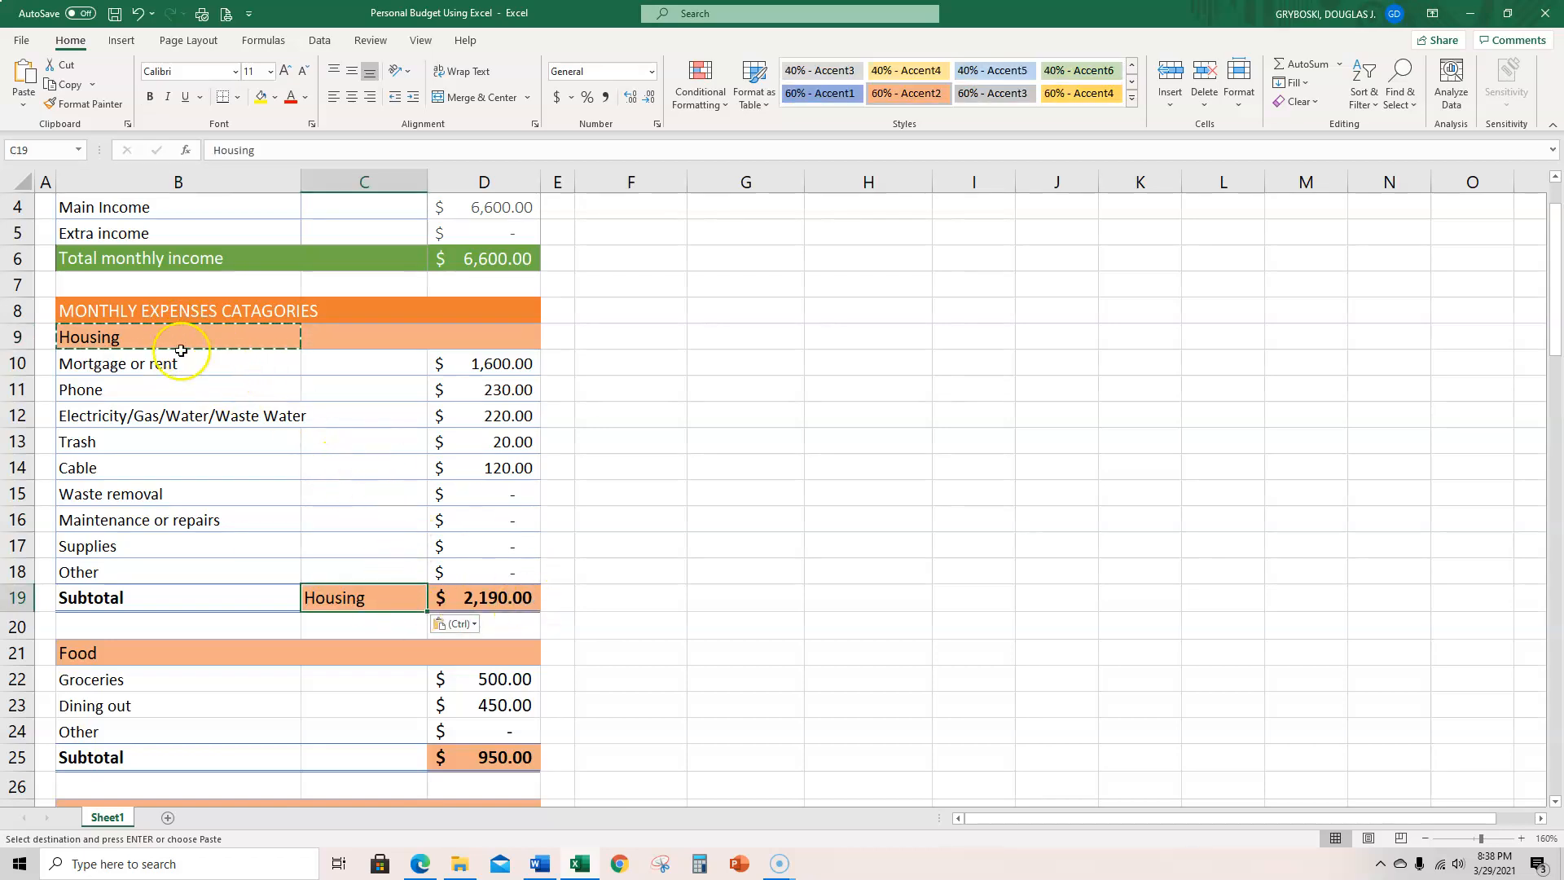
# Copy the Food heading from B21 into C25, beside the Food subtotal.
pyautogui.scroll(-2, 171, 524)
pyautogui.click(94, 496)
pyautogui.hotkey('ctrl', 'c')
pyautogui.click(402, 602)
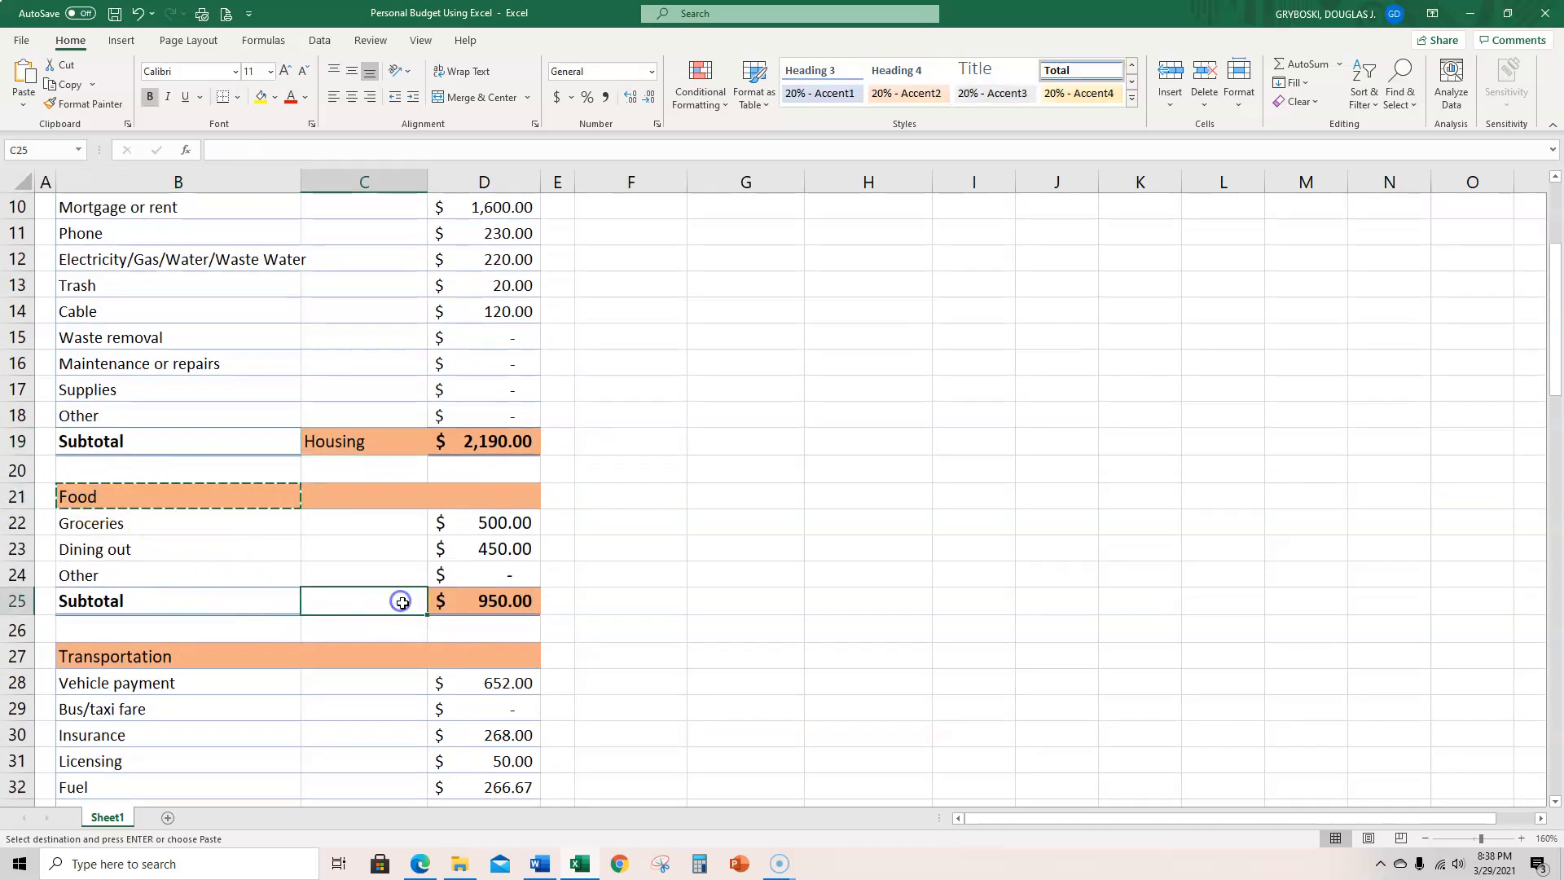
pyautogui.hotkey('ctrl', 'v')
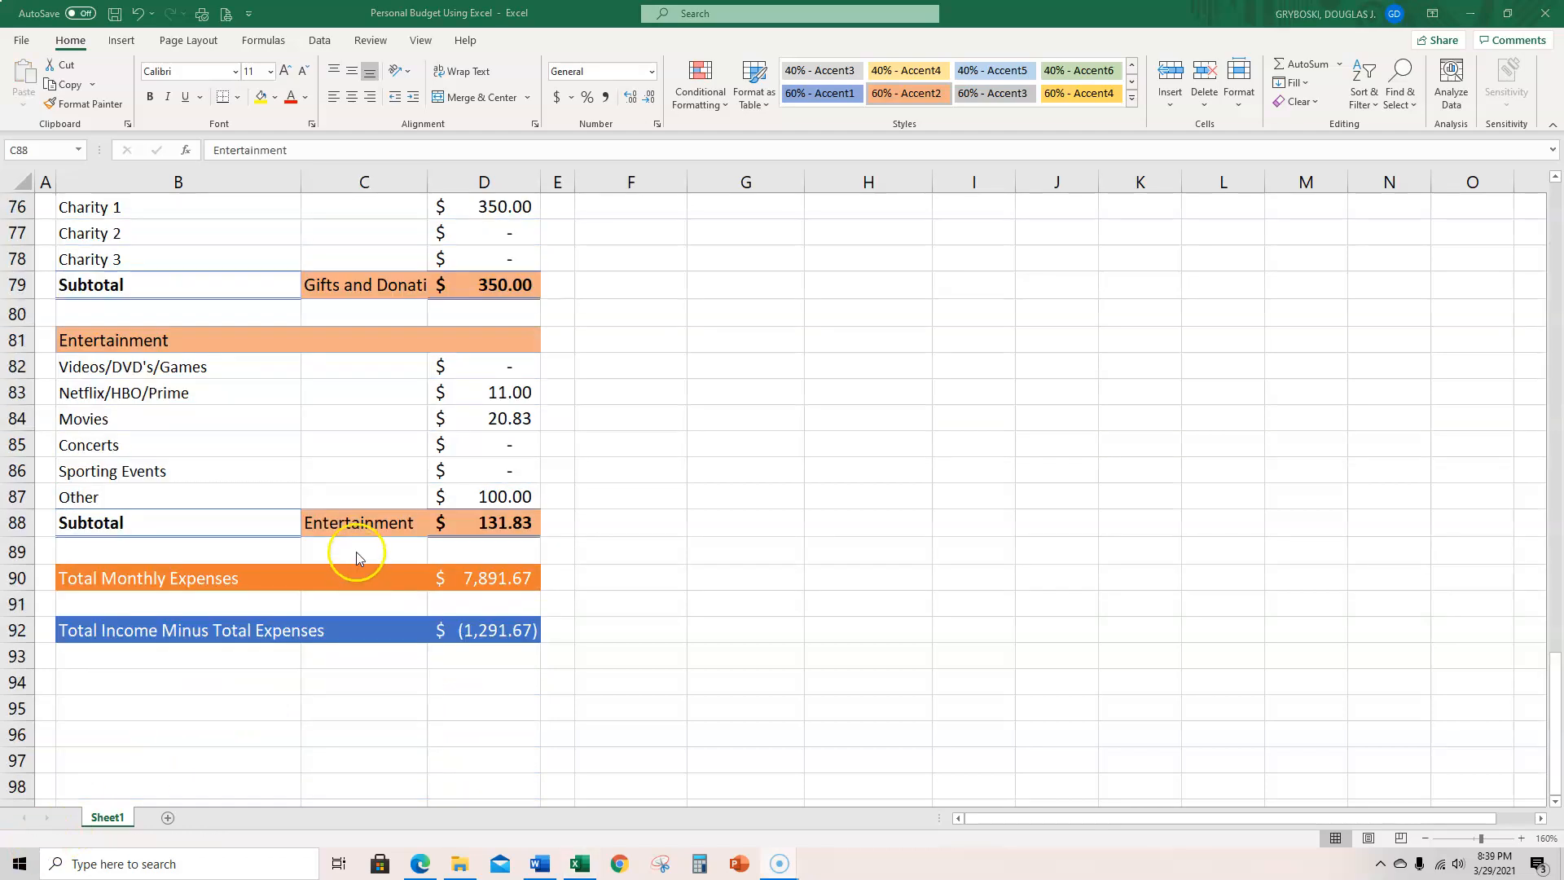
# Review the category labels beside the subtotals, from Entertainment back up to Housing.
pyautogui.scroll(1, 359, 541)
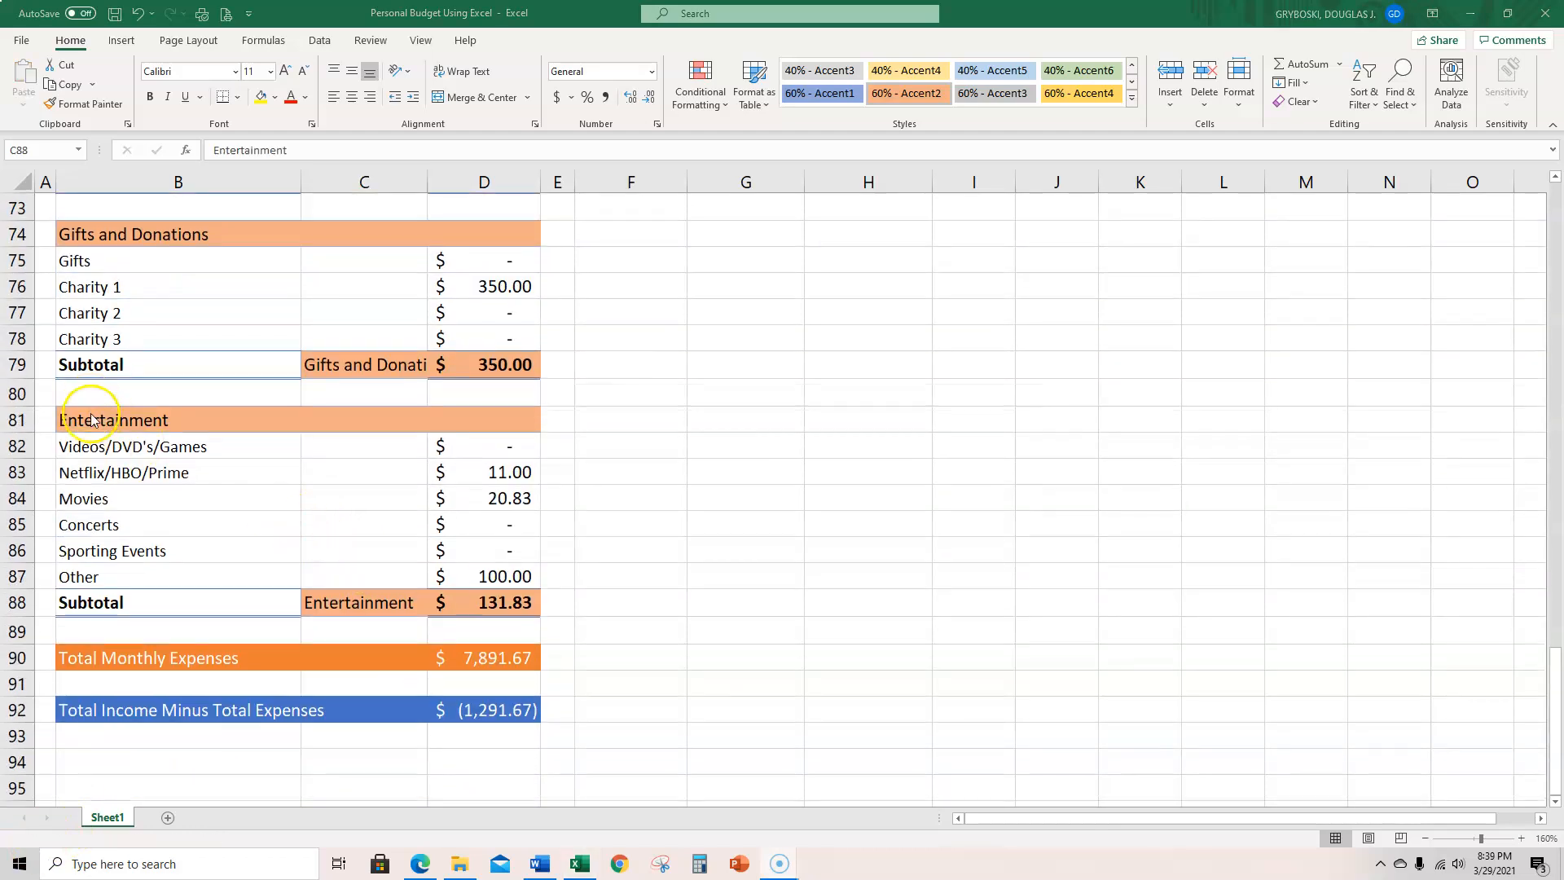
pyautogui.scroll(5, 321, 499)
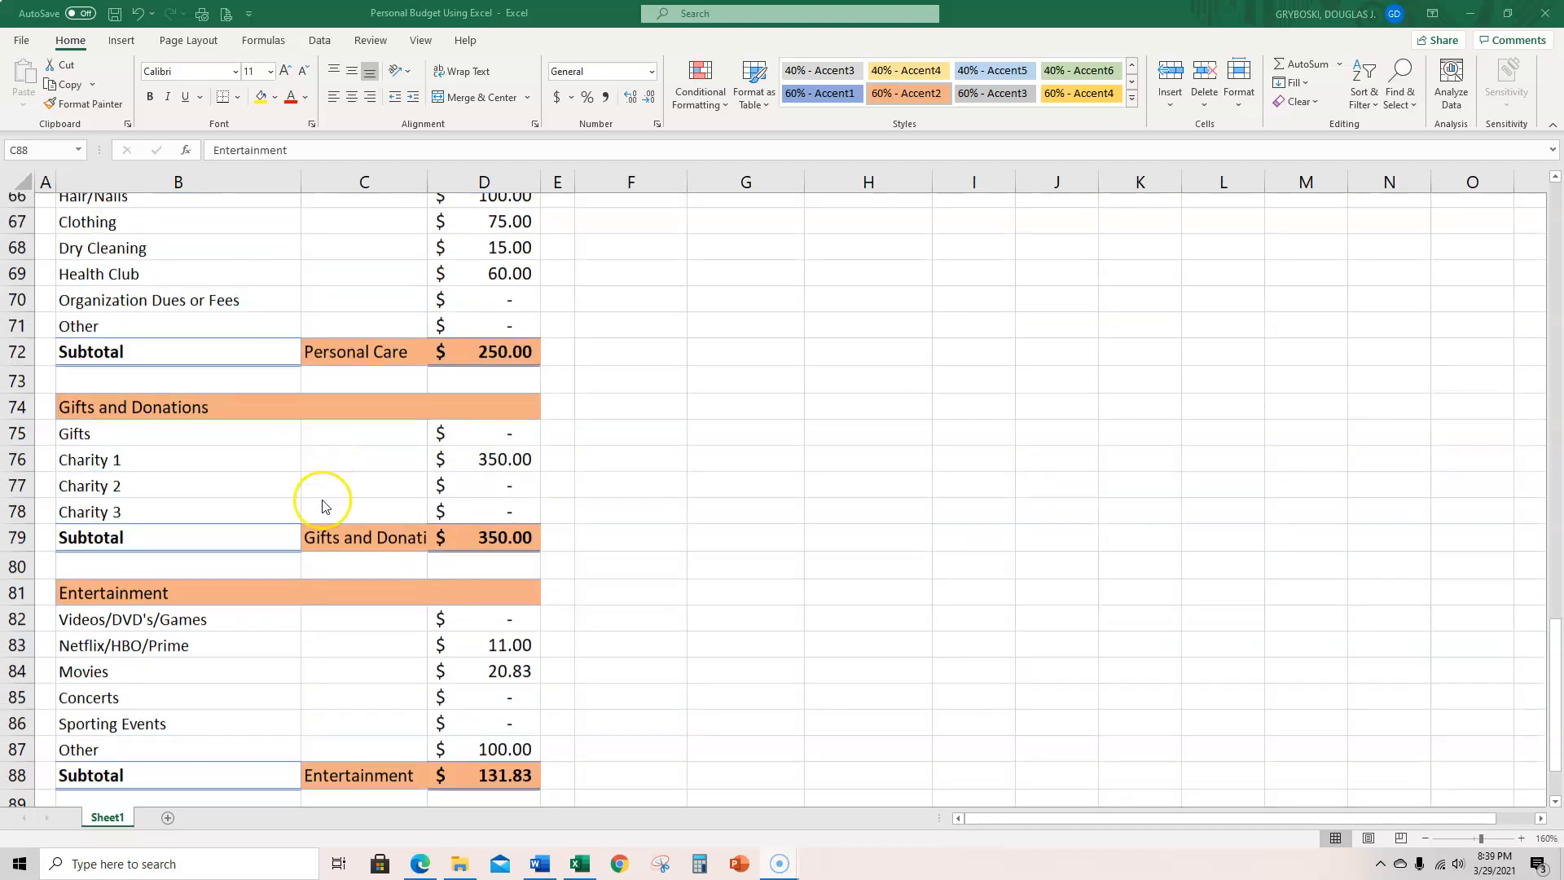
pyautogui.scroll(13, 362, 426)
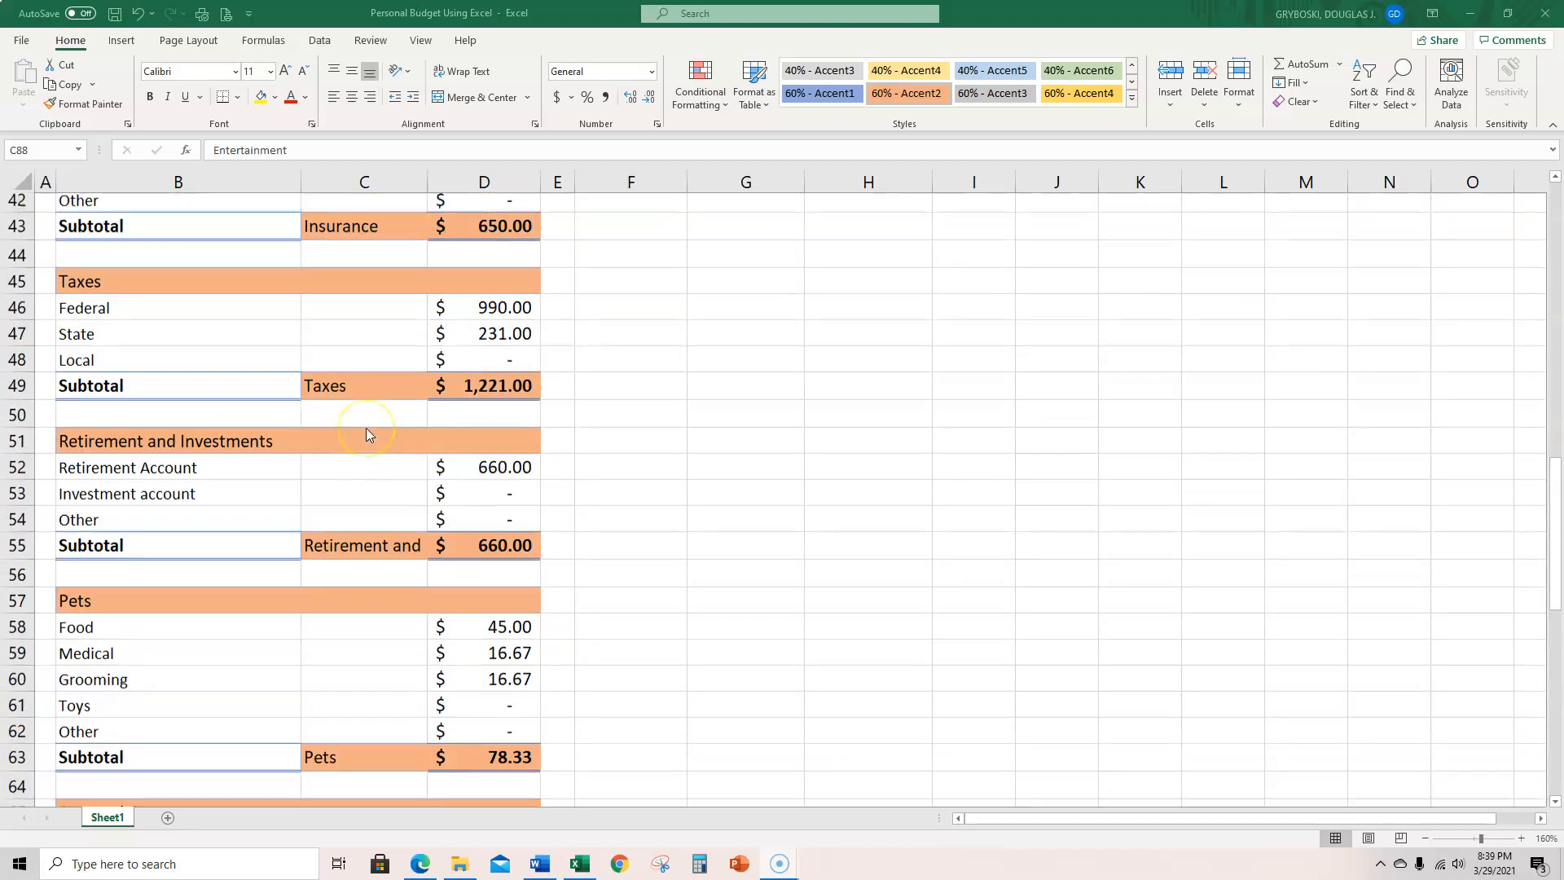
pyautogui.scroll(6, 375, 412)
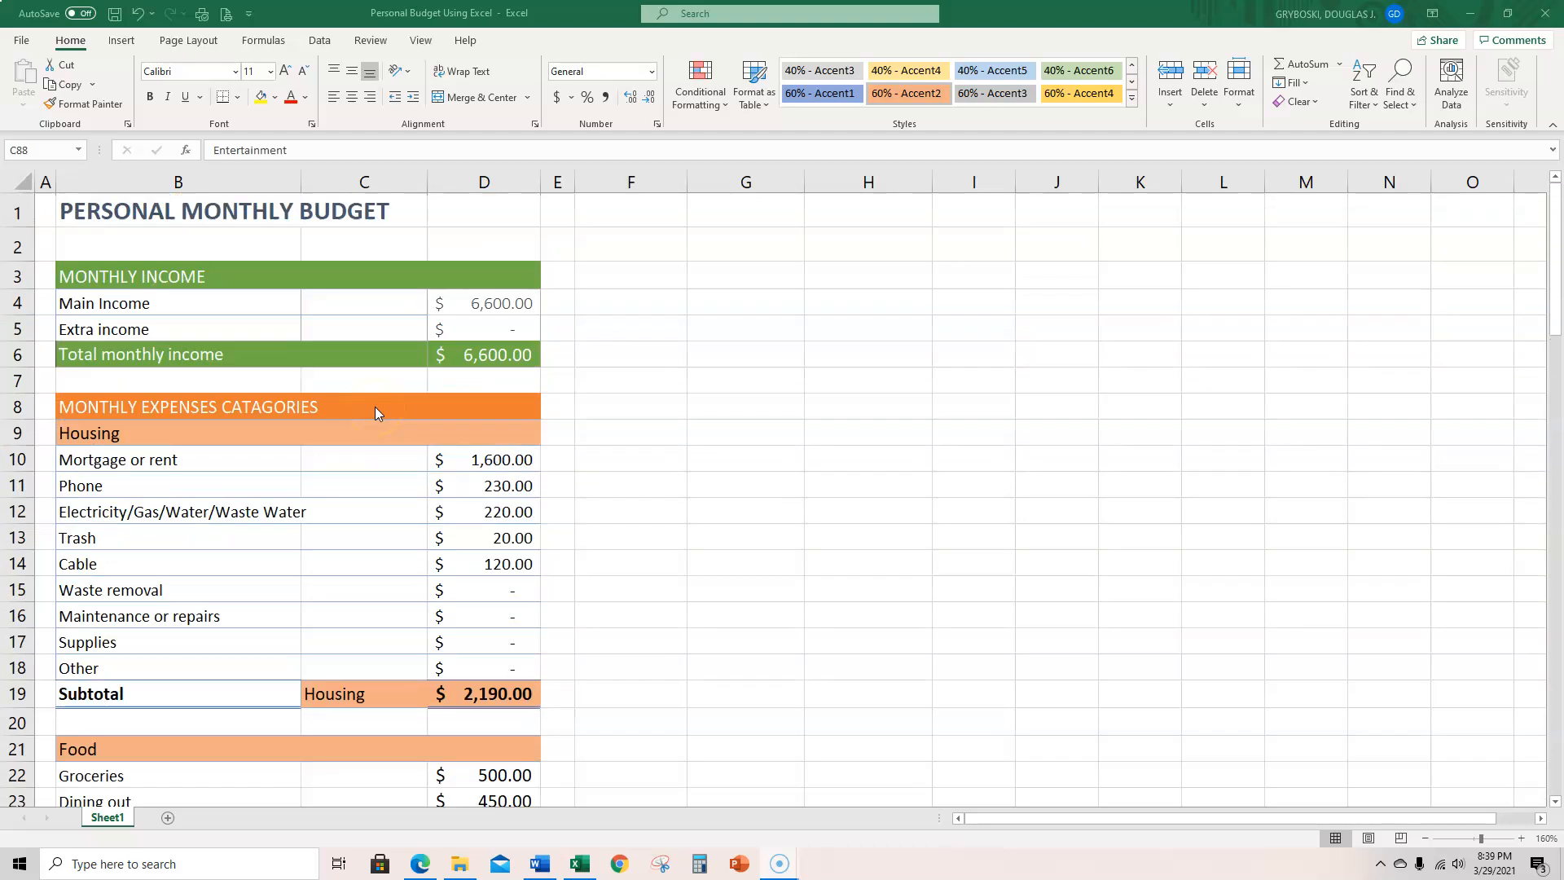
pyautogui.scroll(-2, 394, 588)
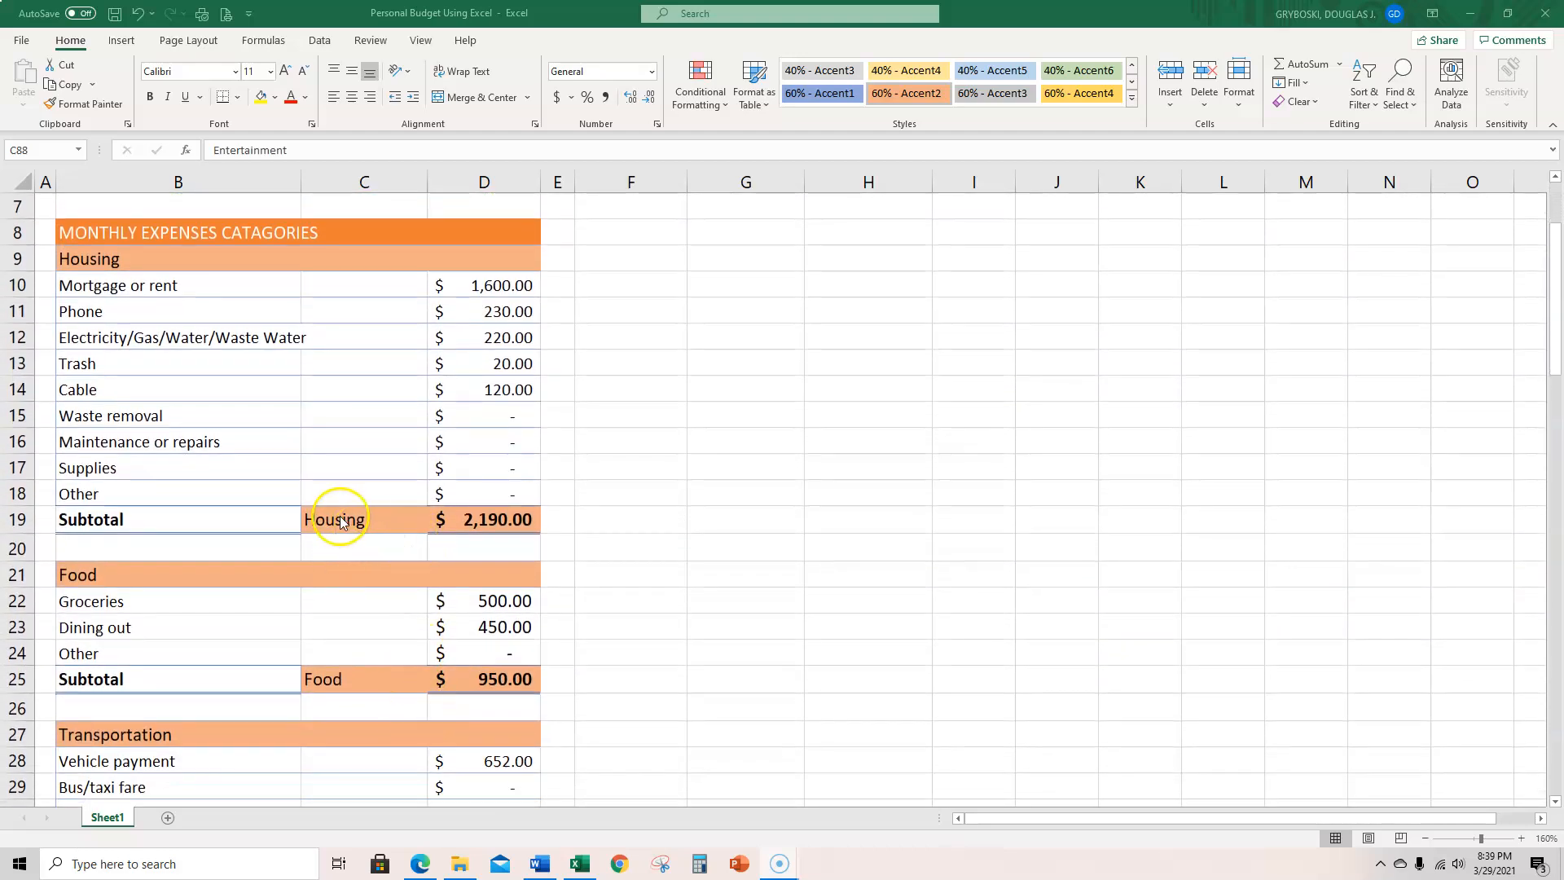
# Select the Housing label and subtotal in C19:D19 and add the Food pair in C25:D25 to the selection.
pyautogui.click(334, 519)
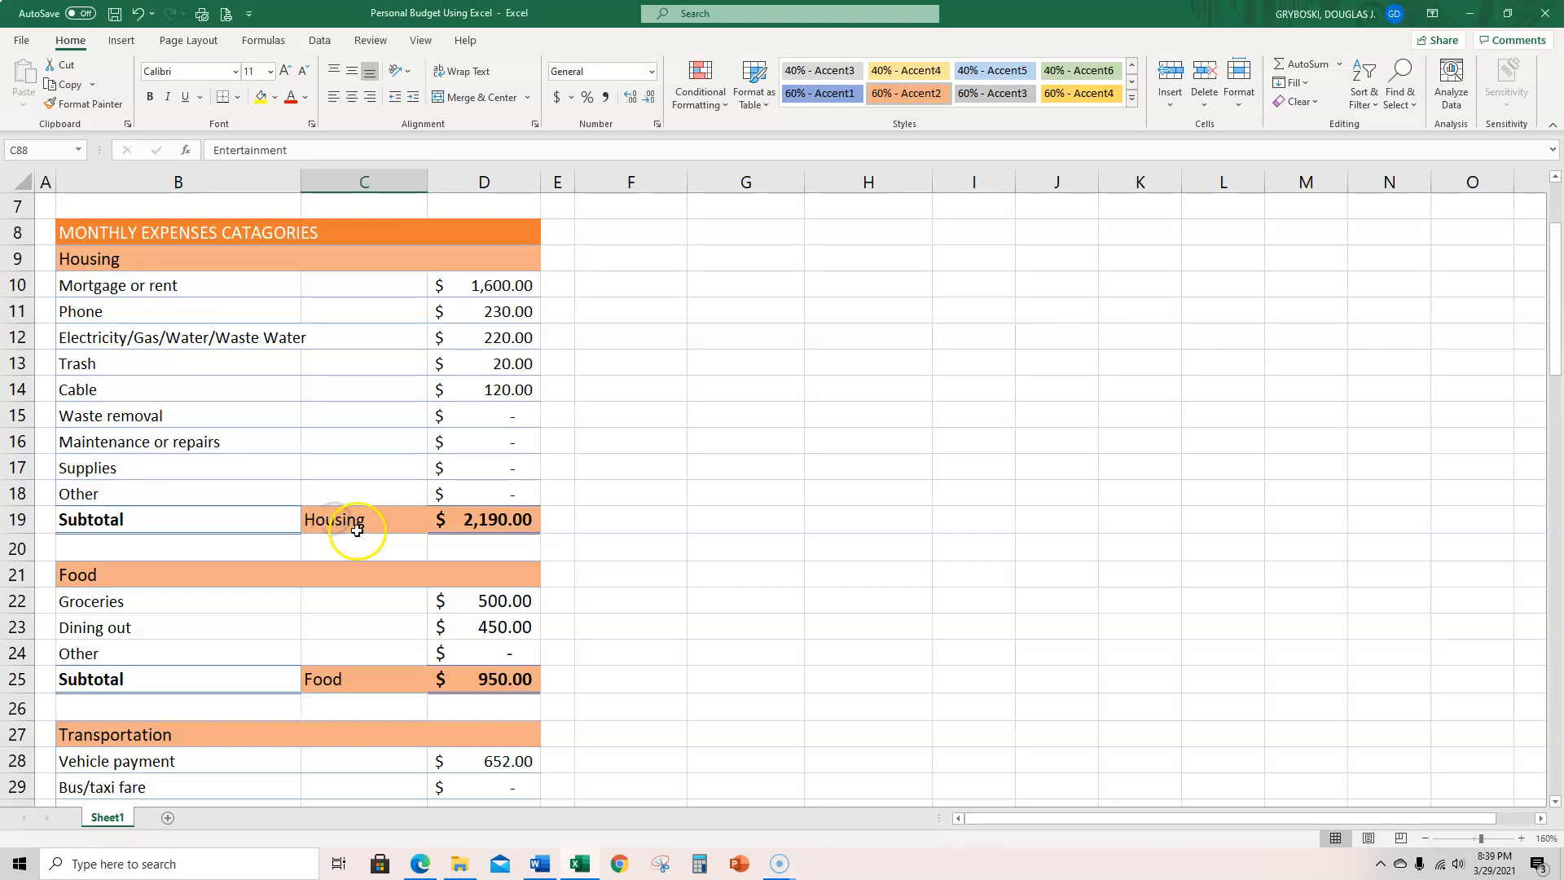
pyautogui.moveTo(345, 523); pyautogui.dragTo(492, 733)
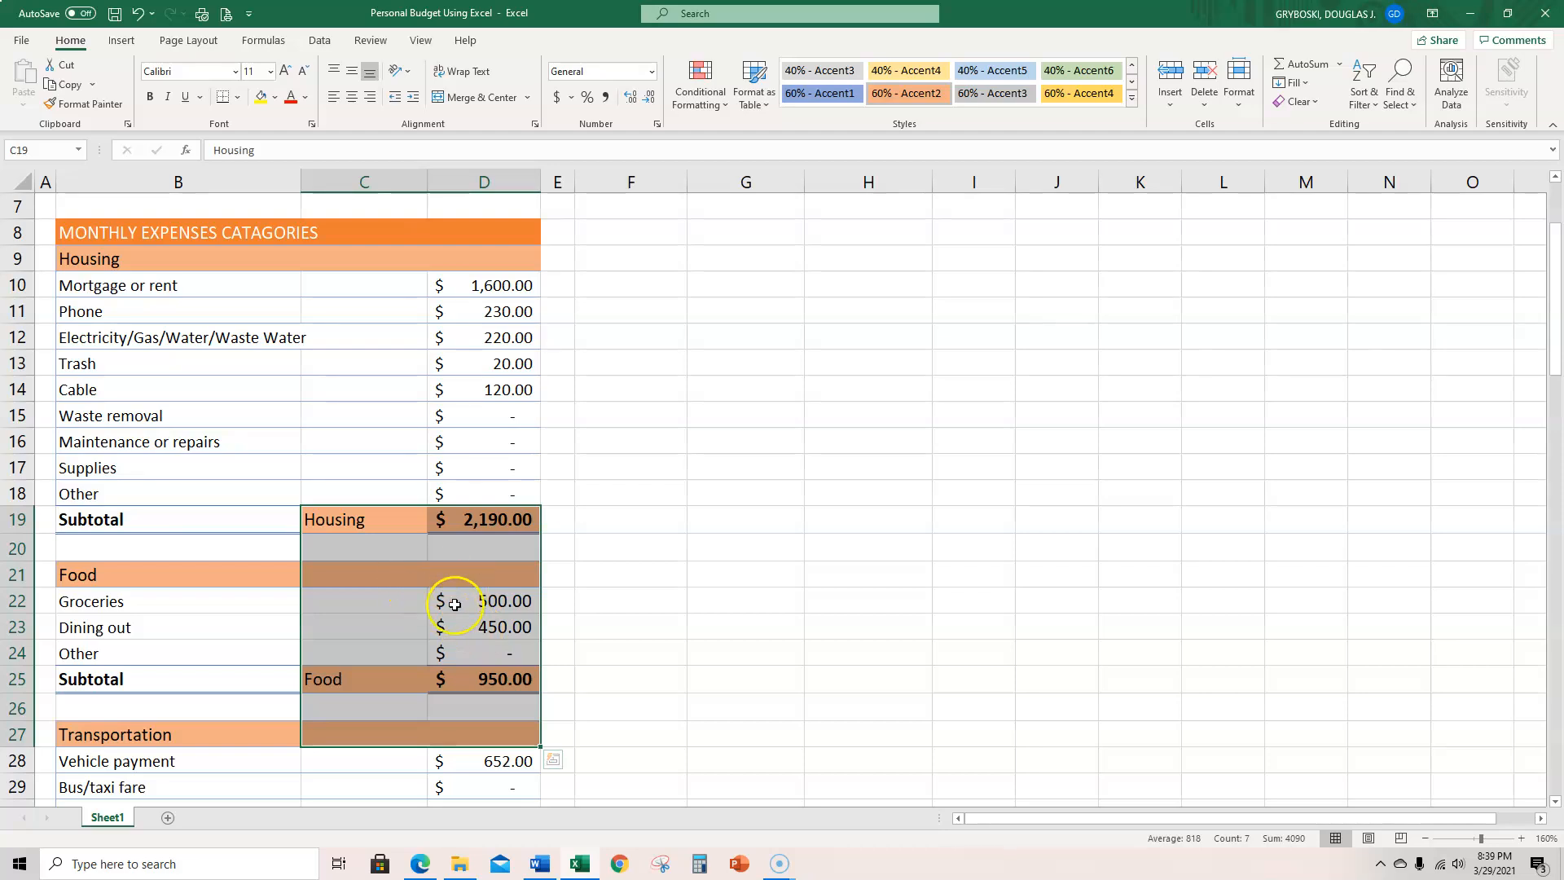
pyautogui.click(352, 517)
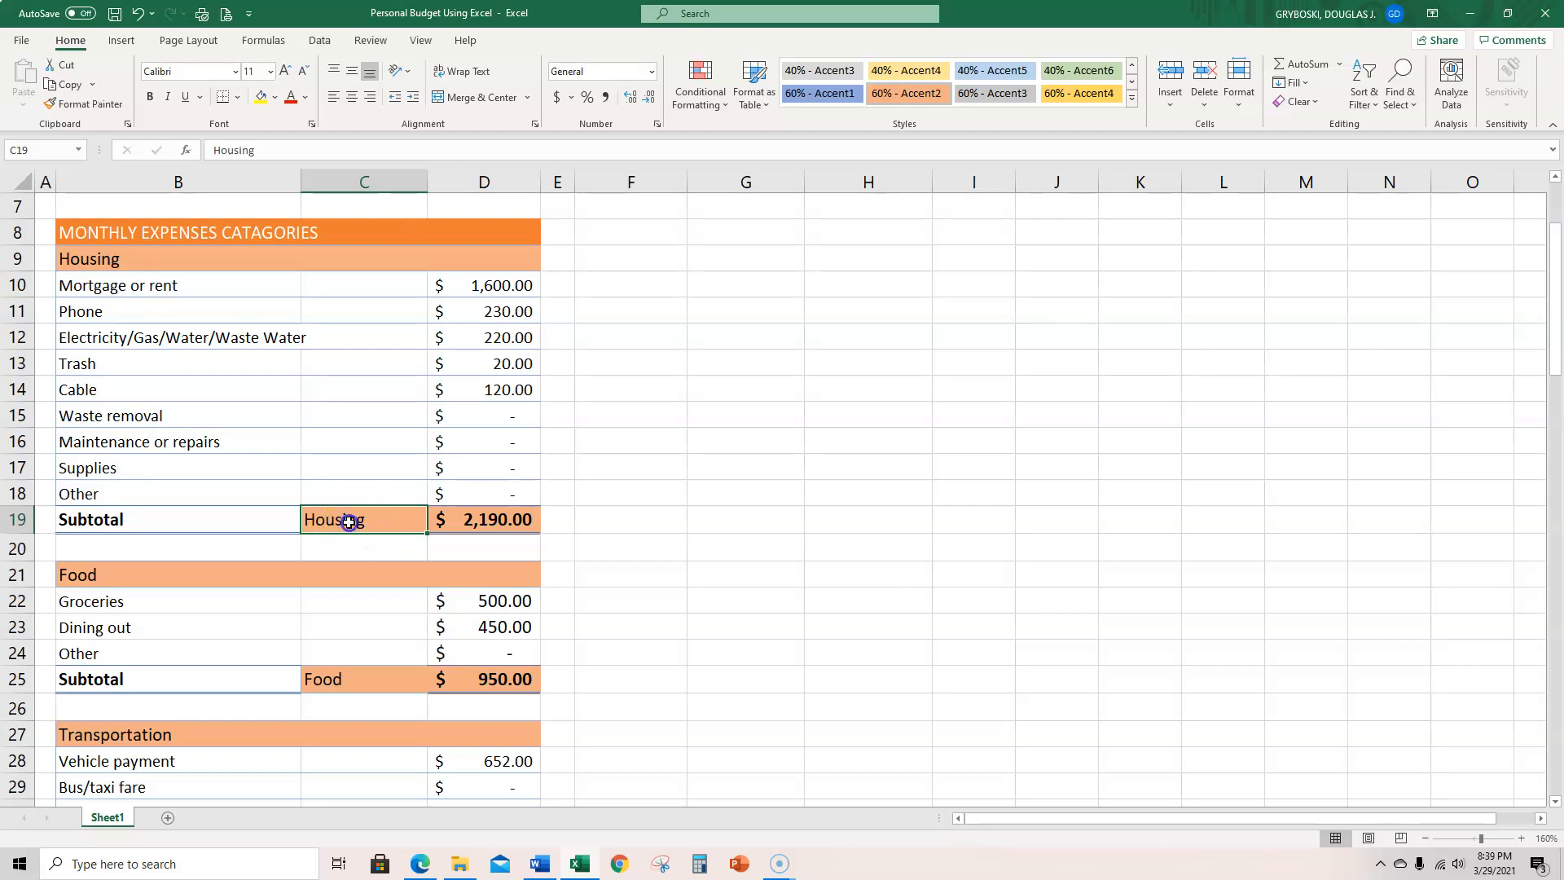
pyautogui.moveTo(379, 528); pyautogui.dragTo(468, 520)
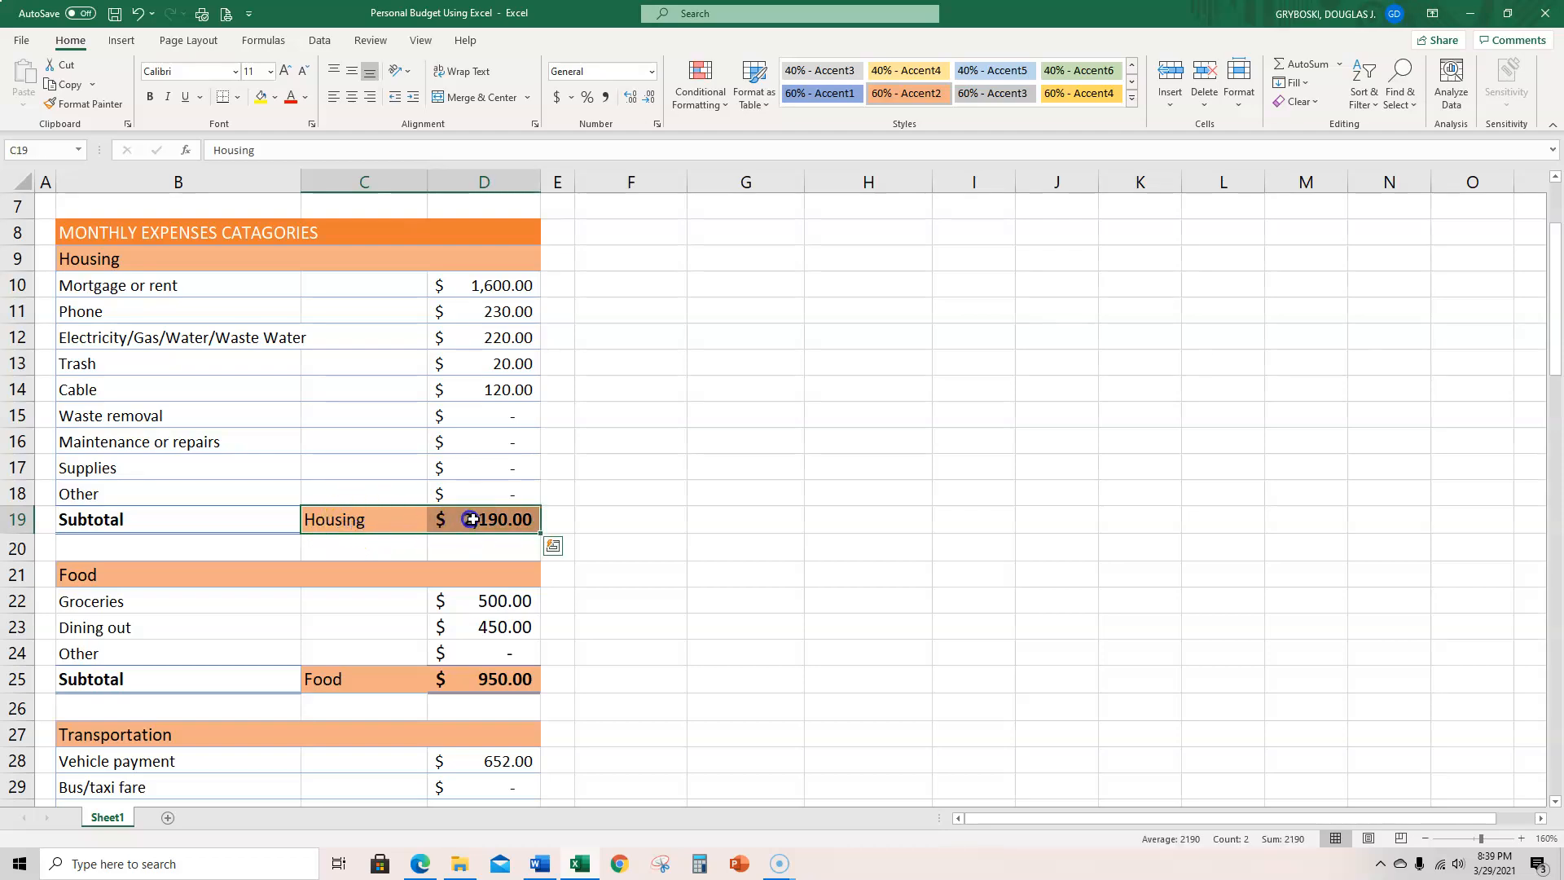
pyautogui.scroll(-2, 587, 529)
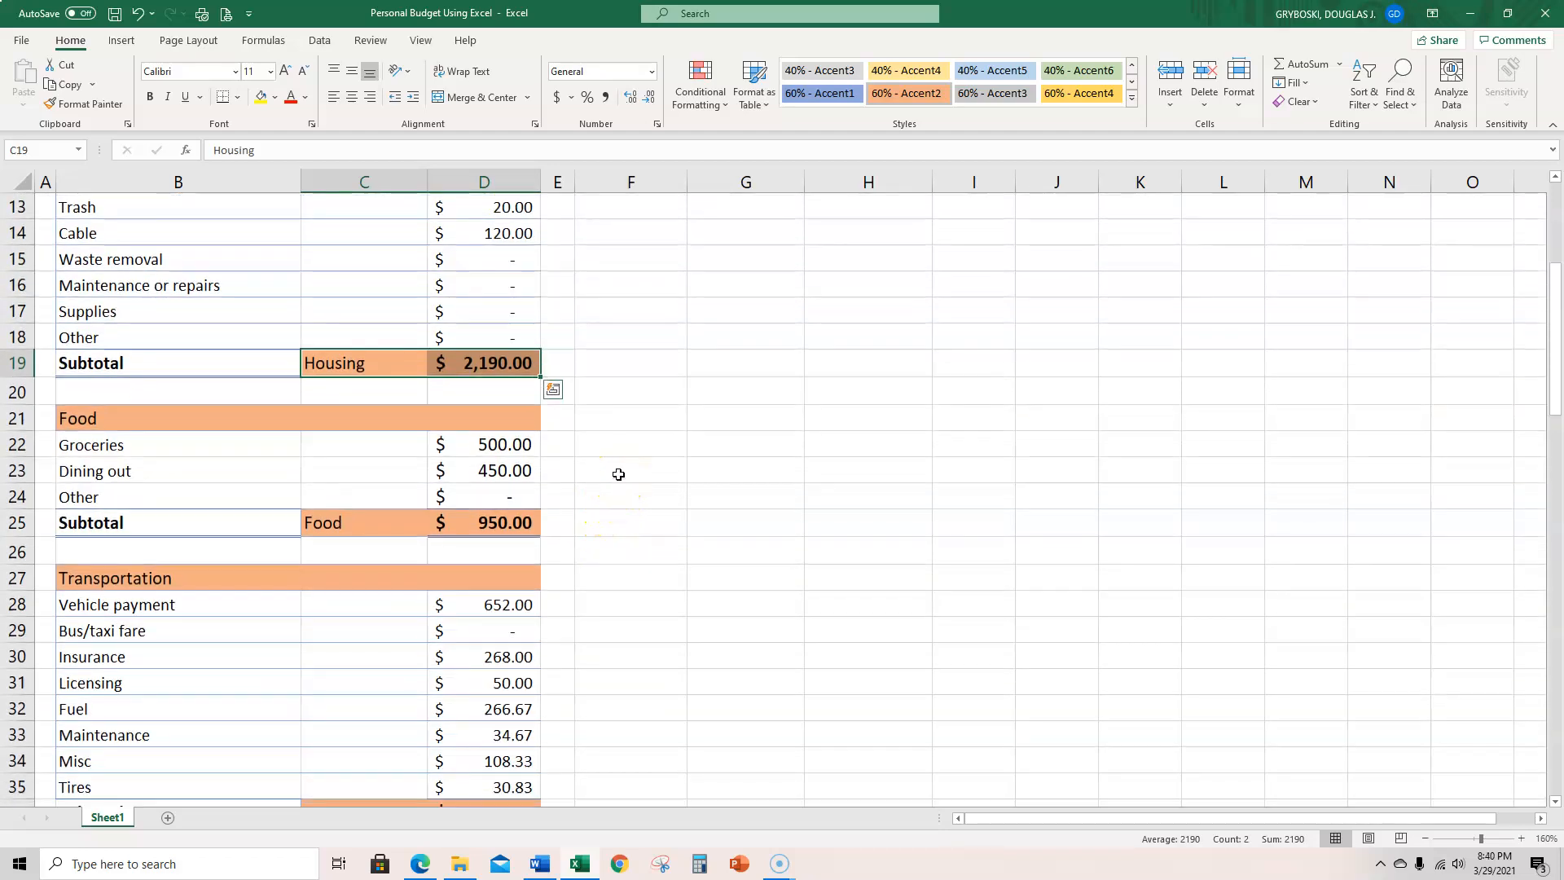
pyautogui.keyDown('ctrl'); pyautogui.click(344, 526); pyautogui.keyUp('ctrl')
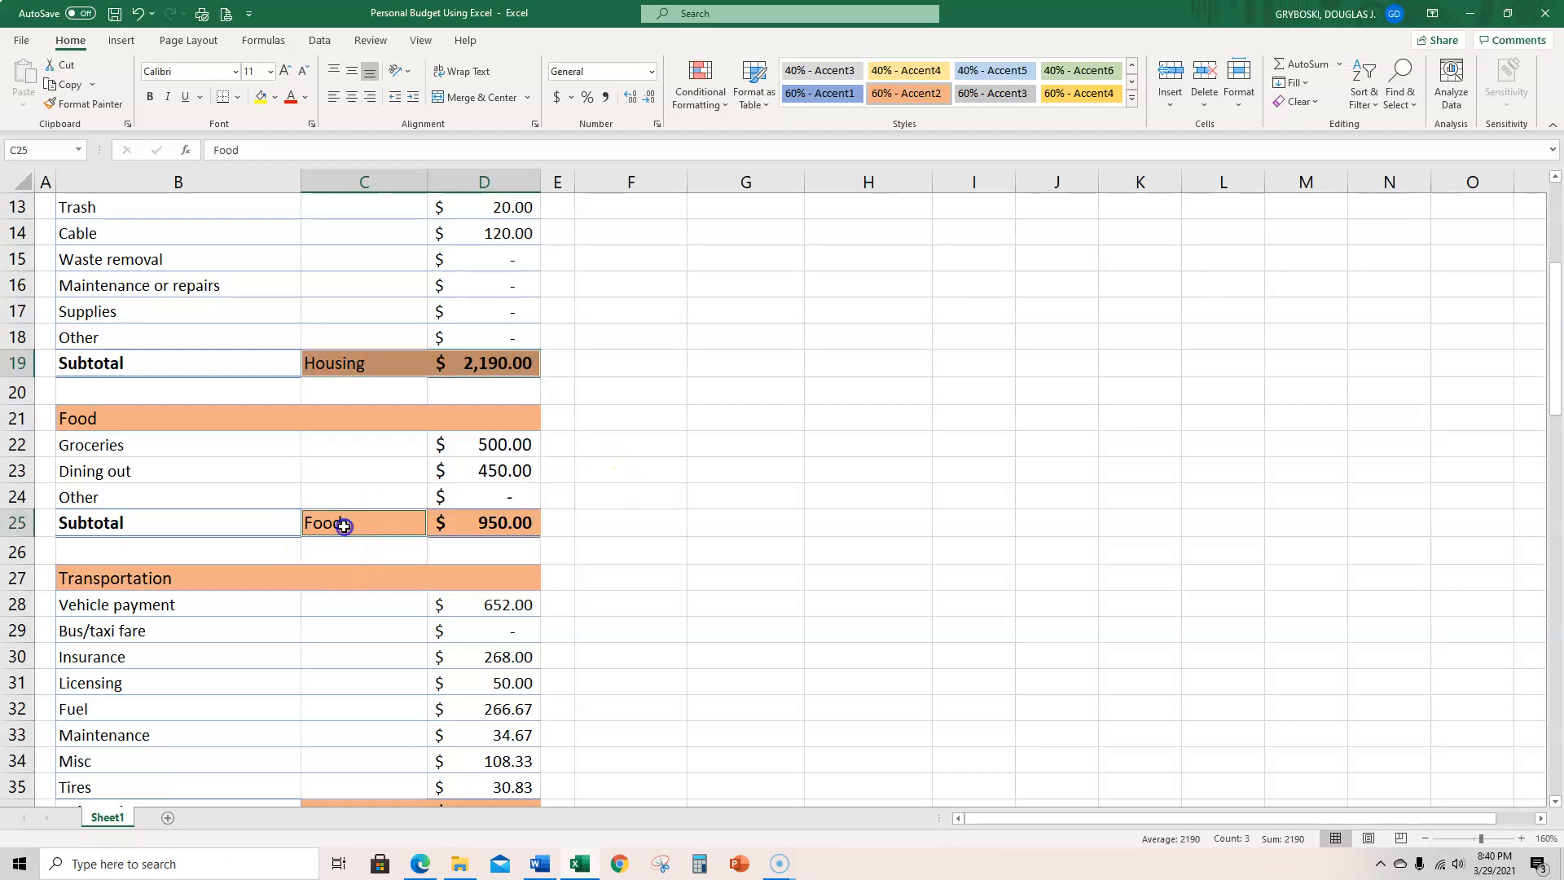
pyautogui.moveTo(377, 526); pyautogui.dragTo(467, 526)
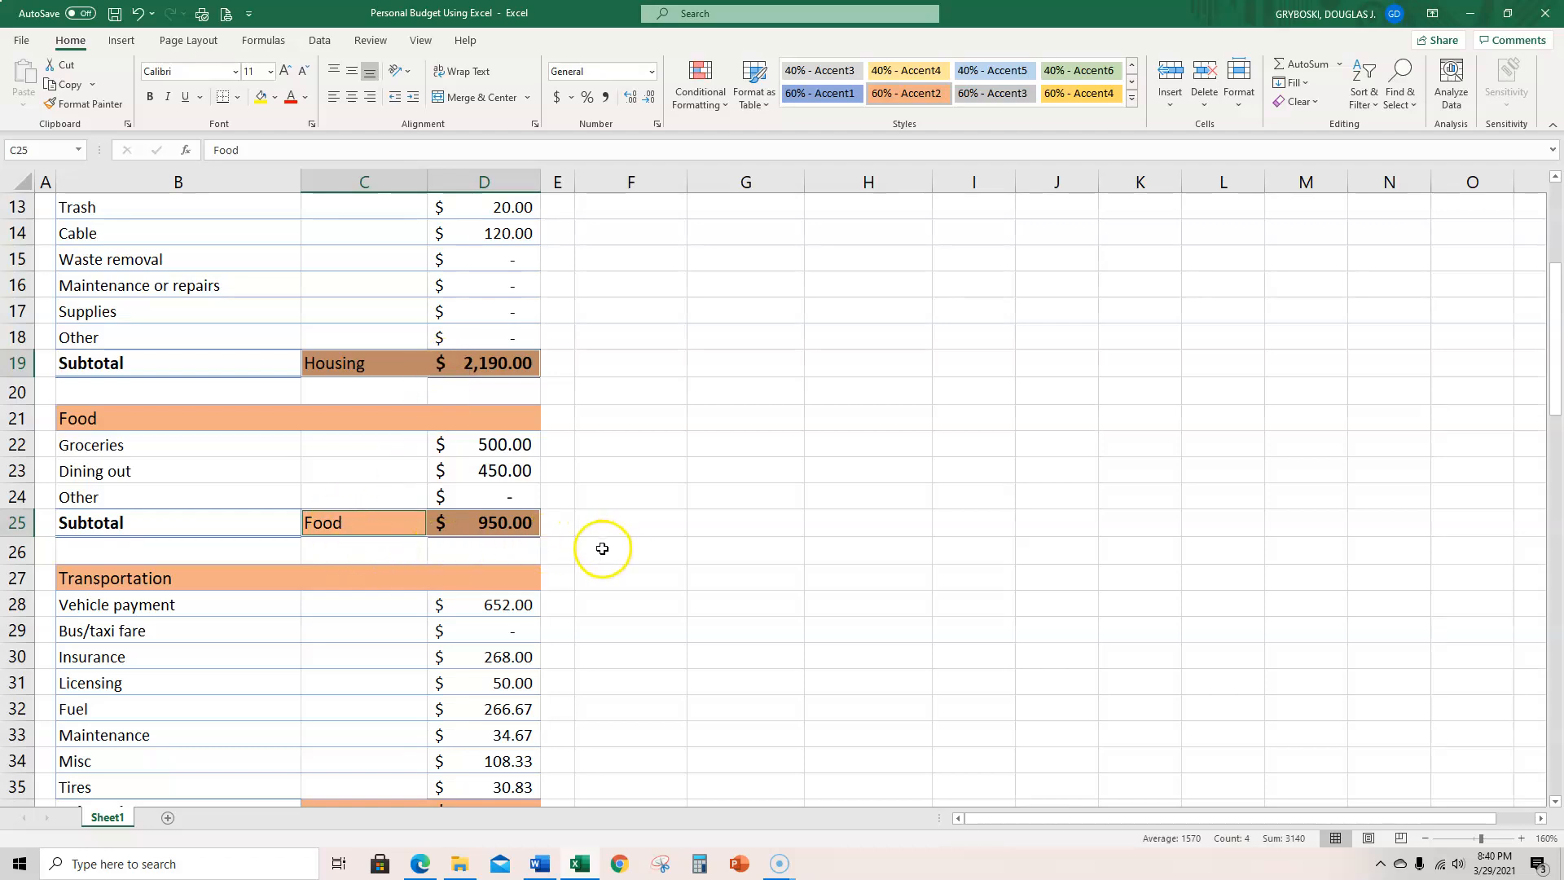
# Add the Transportation pair in C36:D36 and the Insurance pair in C43:D43 to the multi-range selection.
pyautogui.scroll(-2, 602, 549)
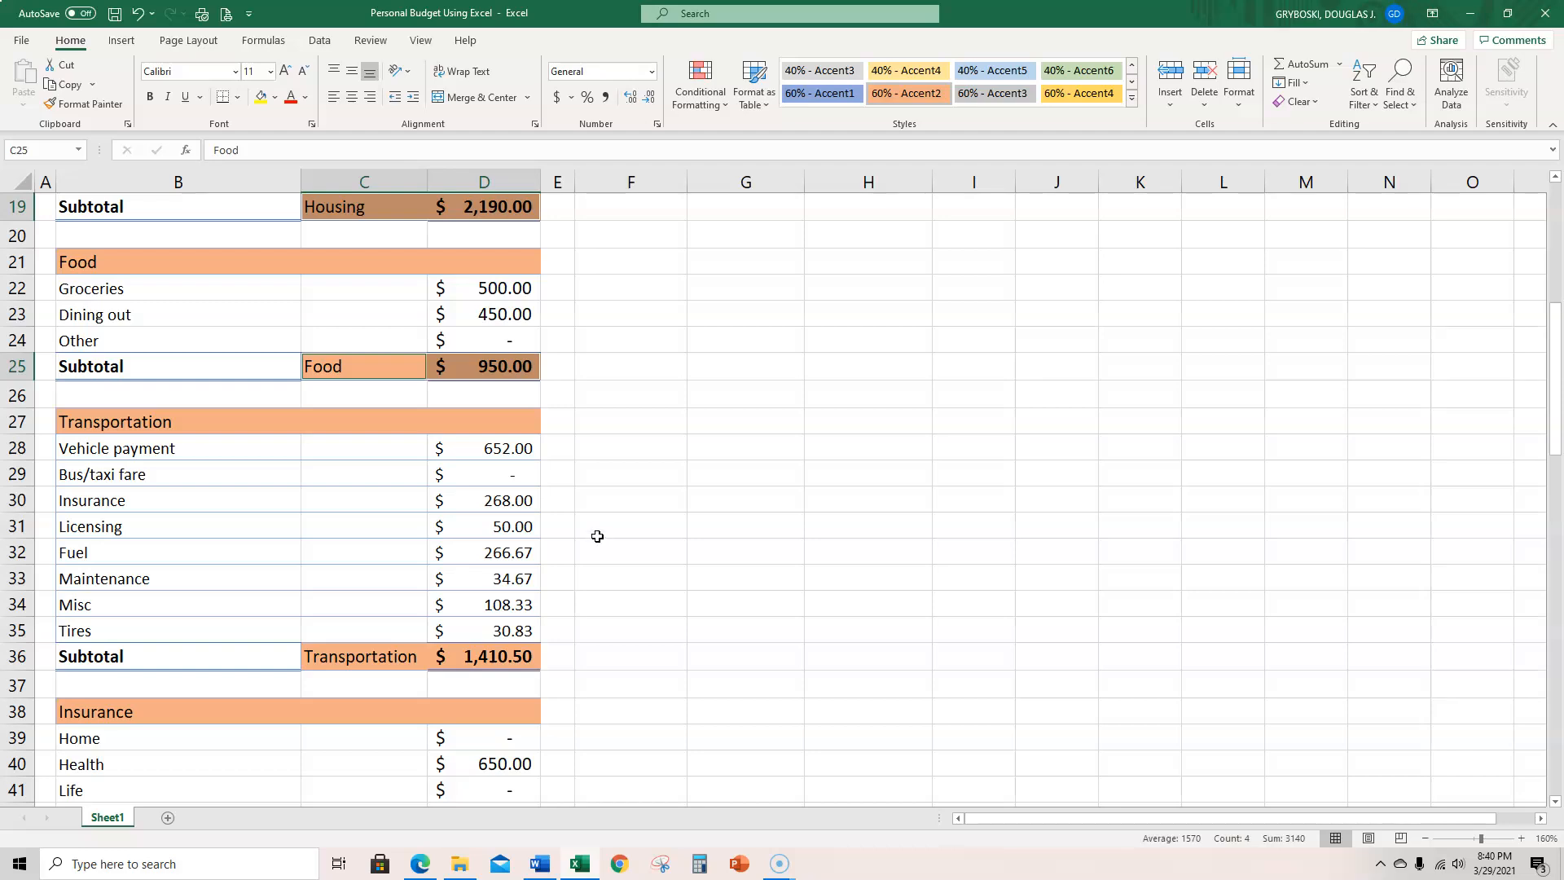
pyautogui.scroll(-1, 655, 408)
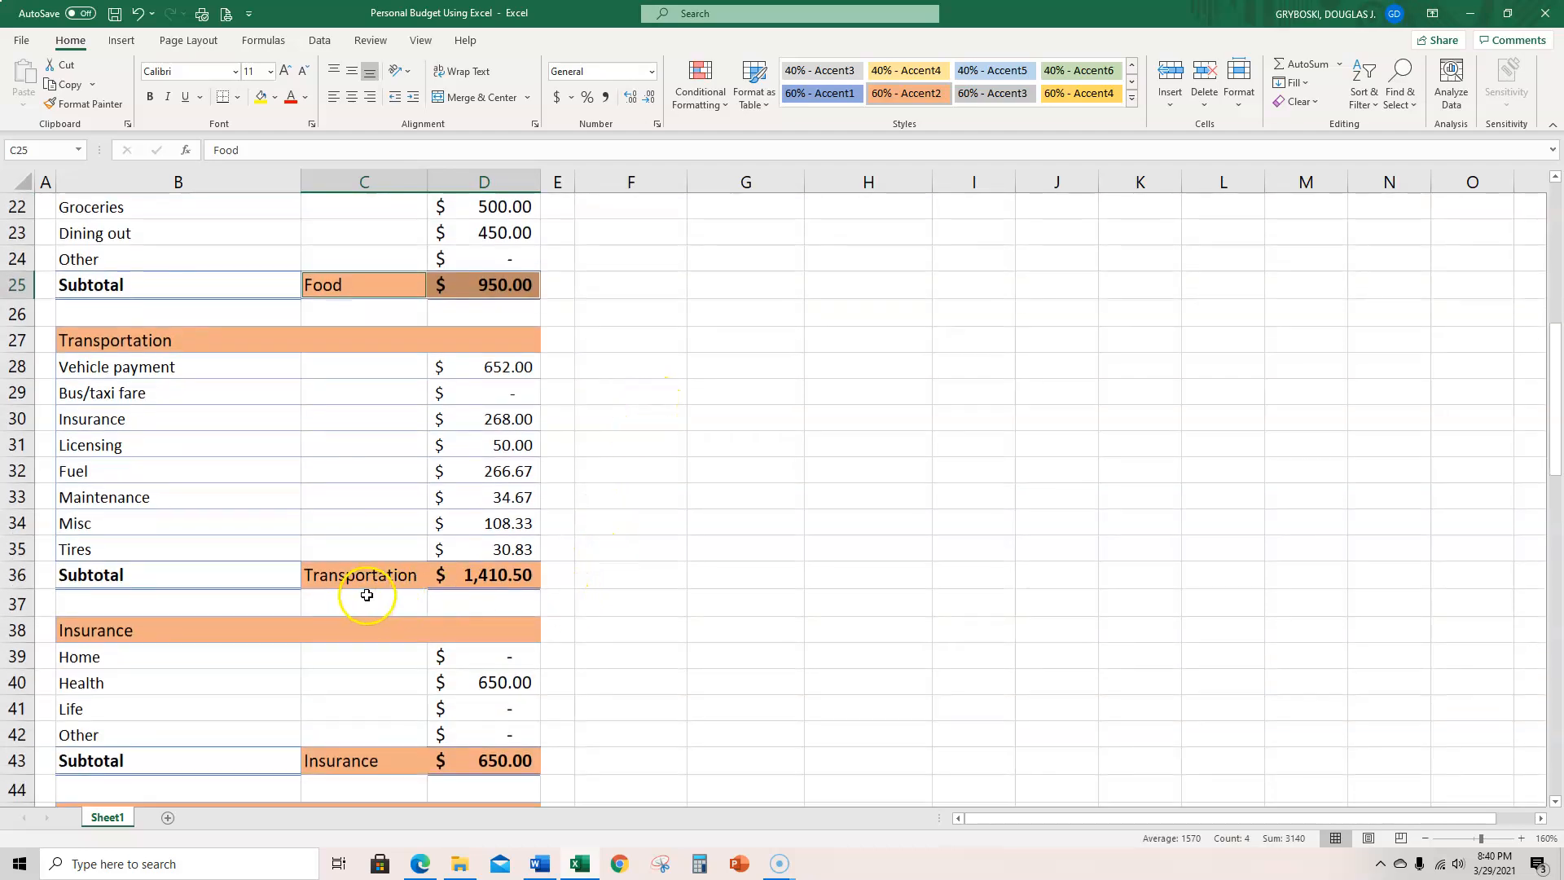
pyautogui.moveTo(370, 580); pyautogui.dragTo(445, 584)
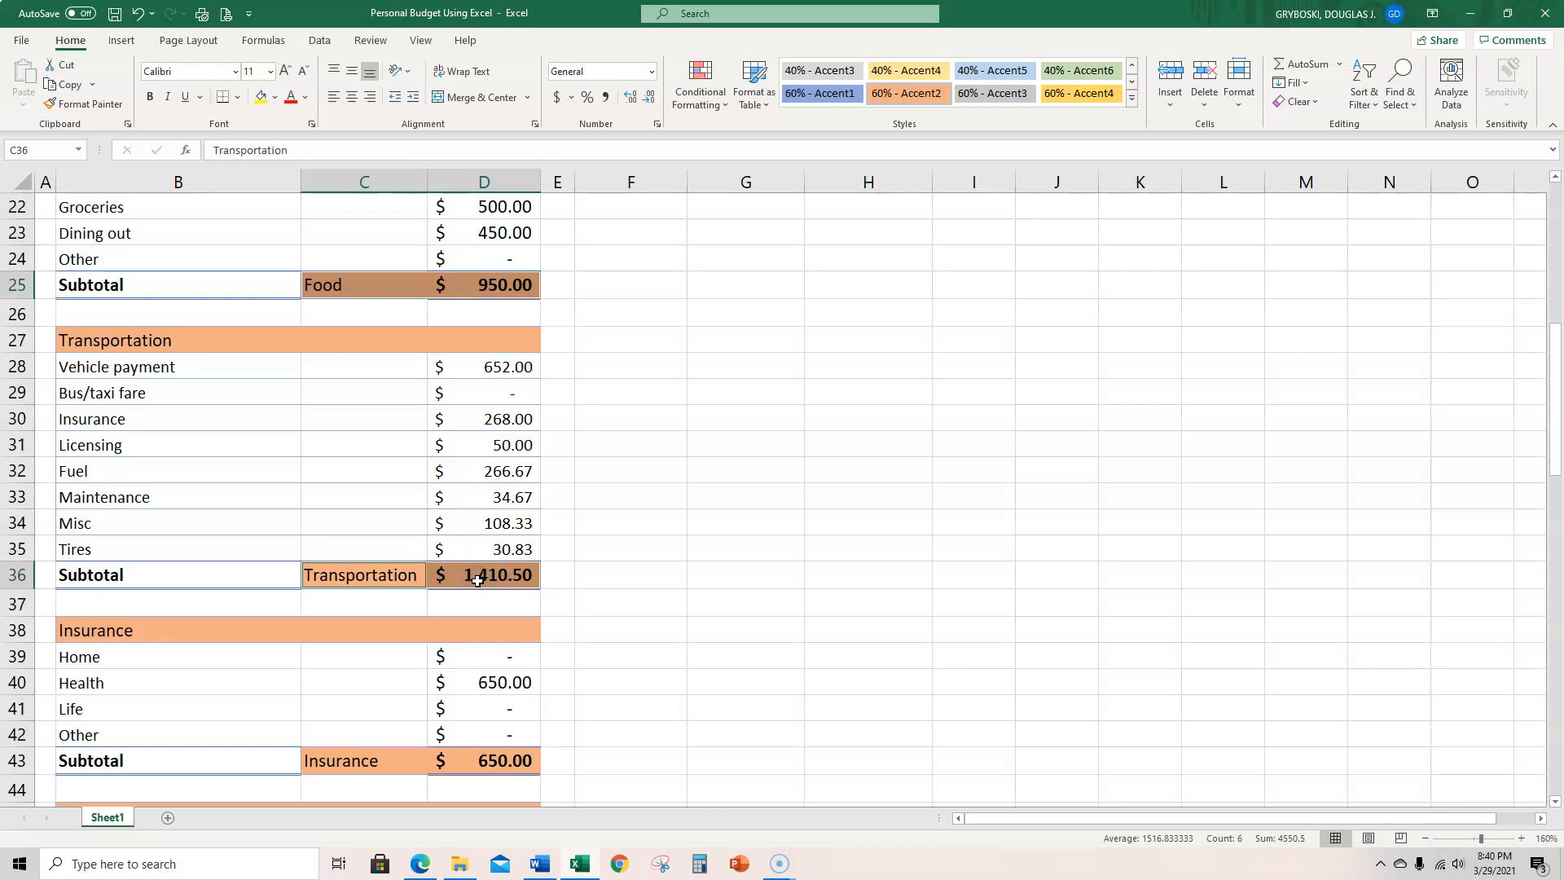
pyautogui.scroll(-3, 598, 563)
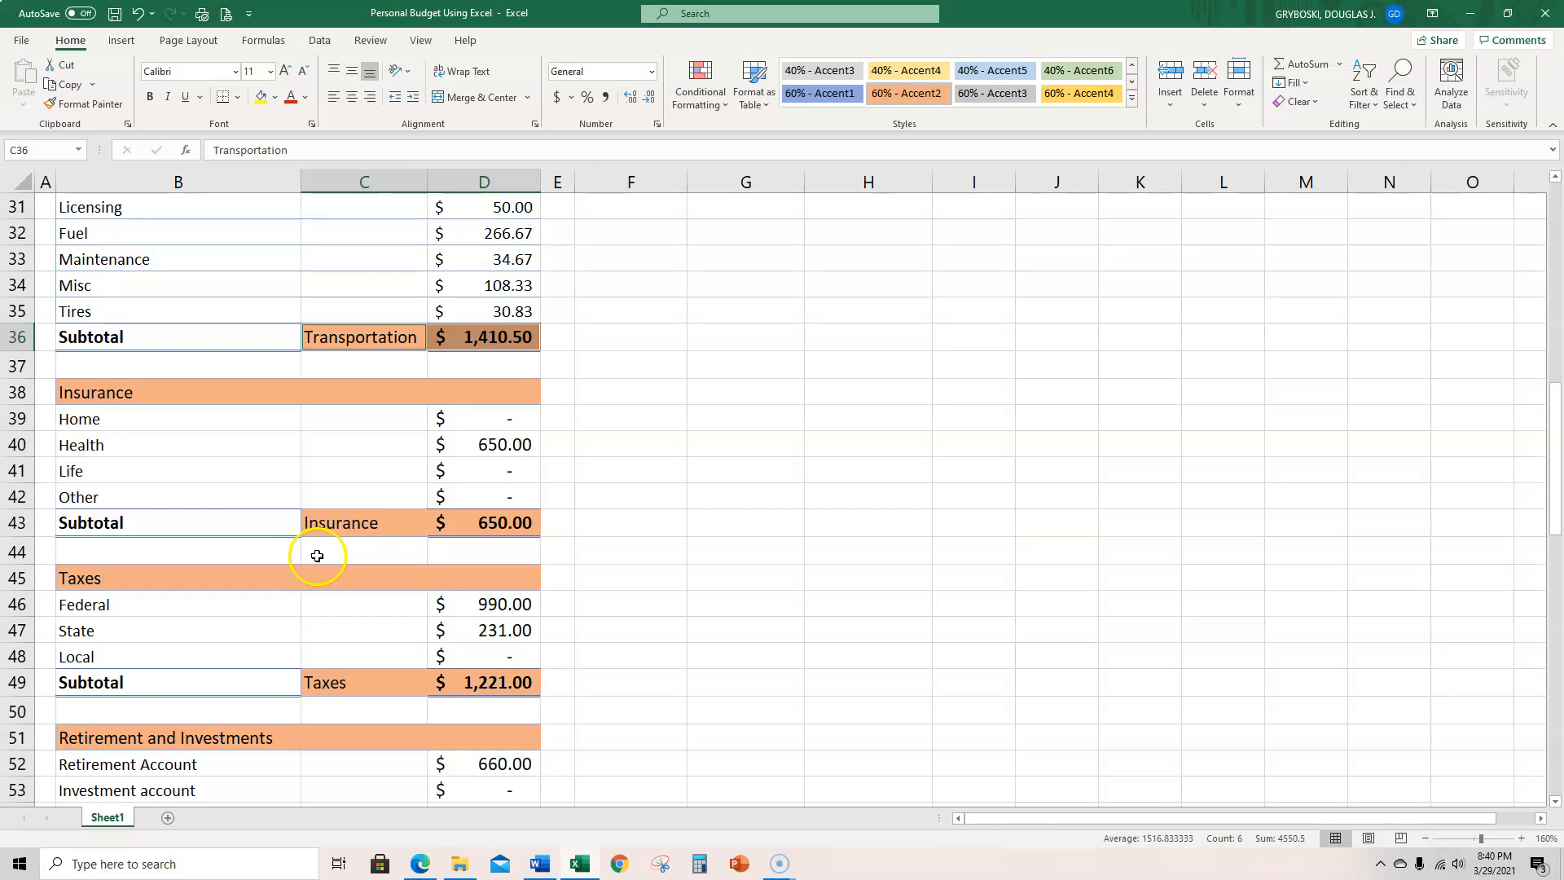
pyautogui.moveTo(342, 521); pyautogui.dragTo(487, 519)
# Extend the multi-range selection with the Taxes, Retirement and Investments, and Pets label-subtotal pairs in C49:D49, C55:D55 and C63:D63.
pyautogui.scroll(-3, 627, 516)
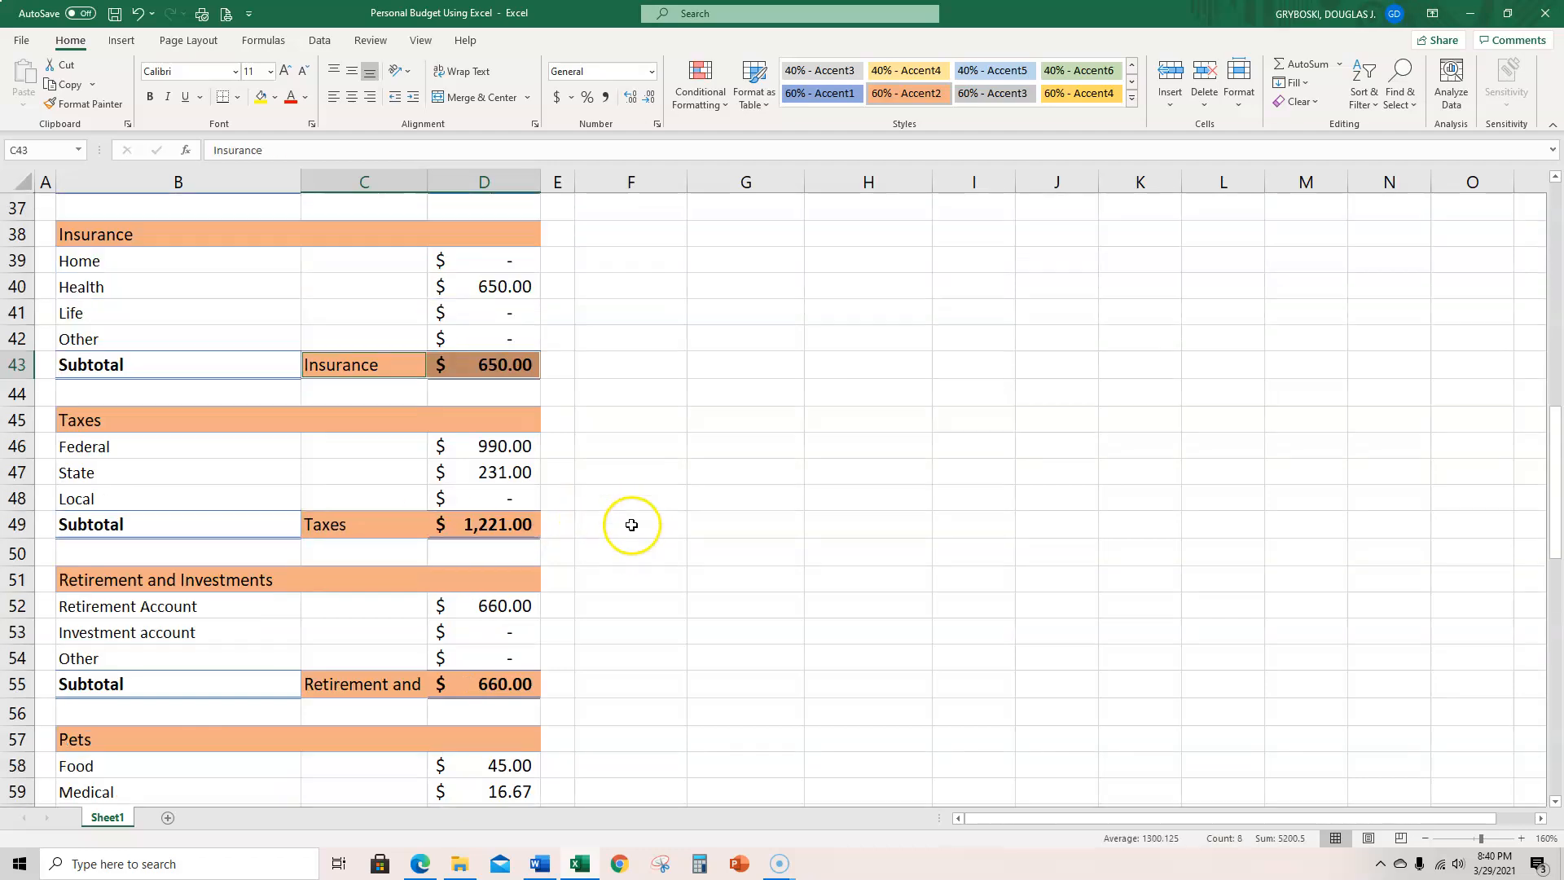
pyautogui.moveTo(350, 453); pyautogui.dragTo(446, 454)
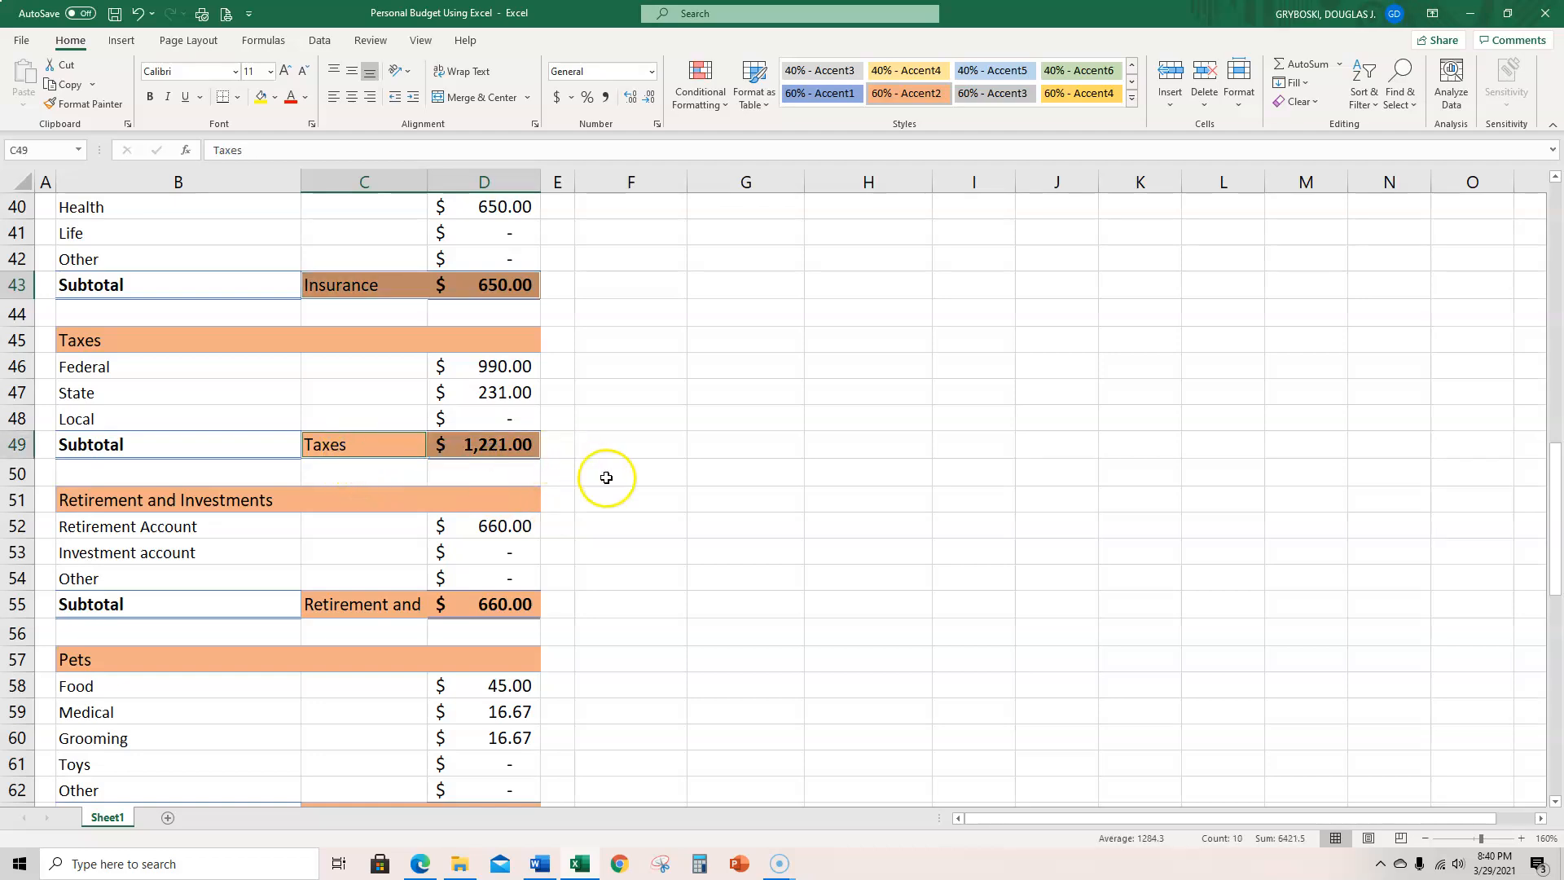
pyautogui.scroll(-3, 608, 489)
pyautogui.moveTo(361, 369); pyautogui.dragTo(448, 372)
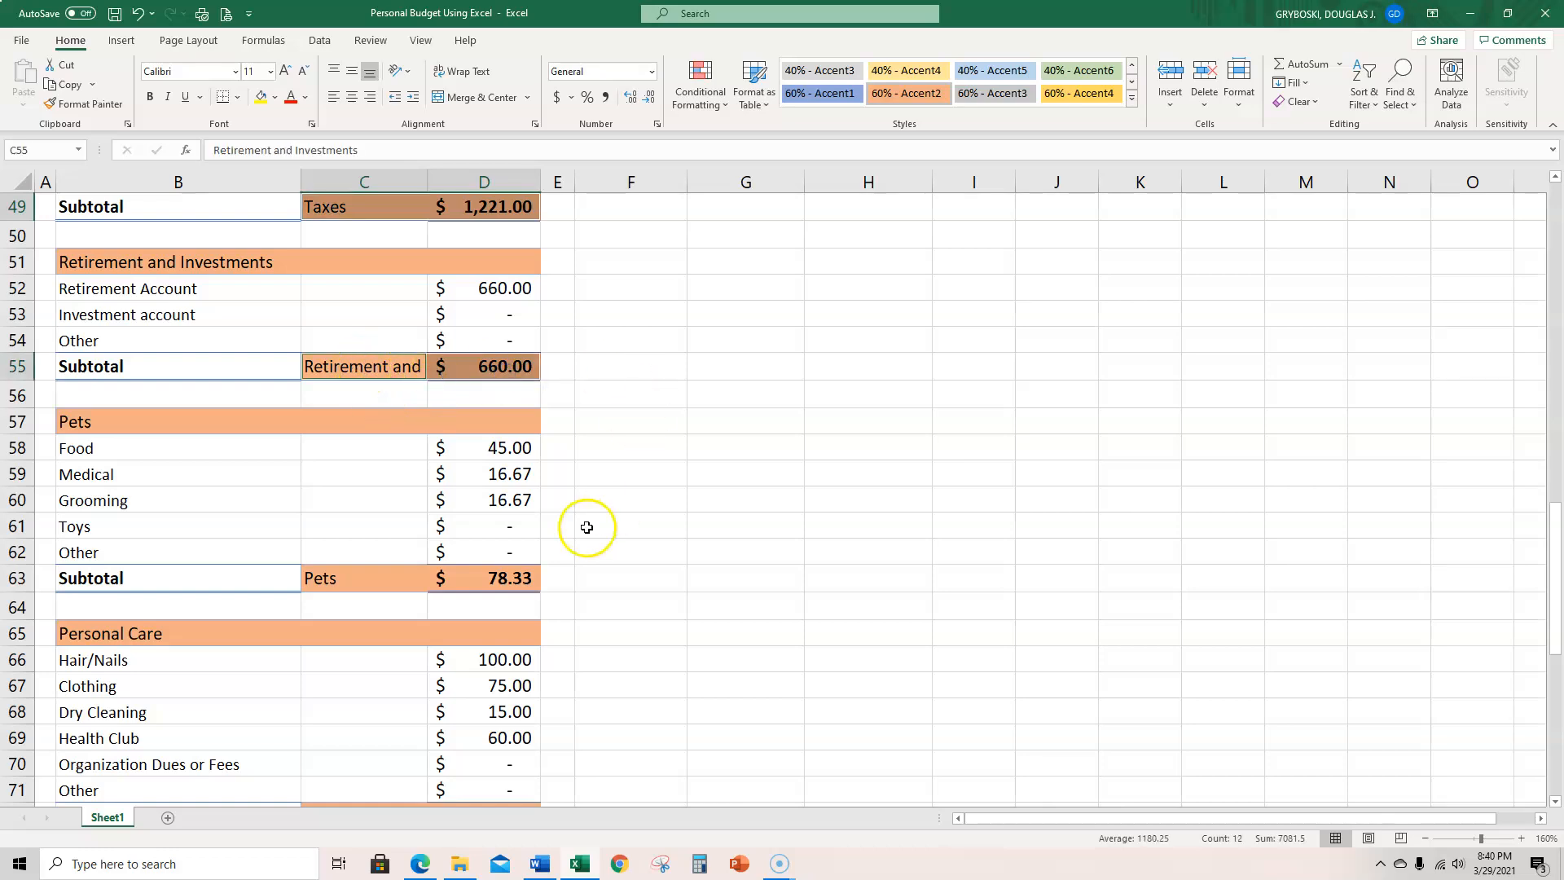
pyautogui.scroll(-2, 587, 524)
pyautogui.moveTo(326, 421); pyautogui.dragTo(480, 427)
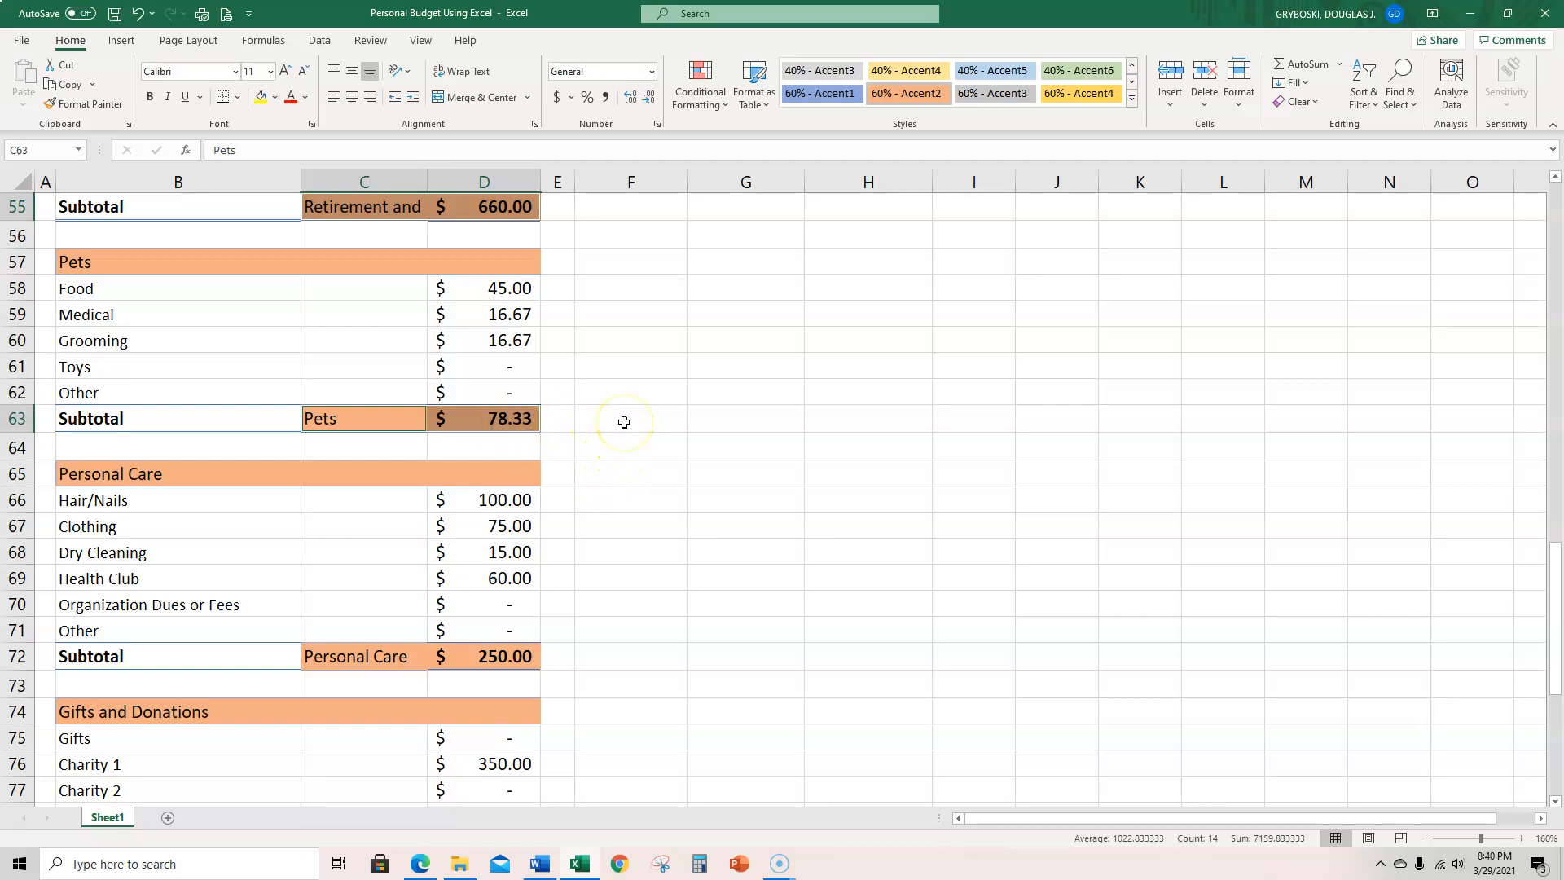
pyautogui.scroll(12, 624, 423)
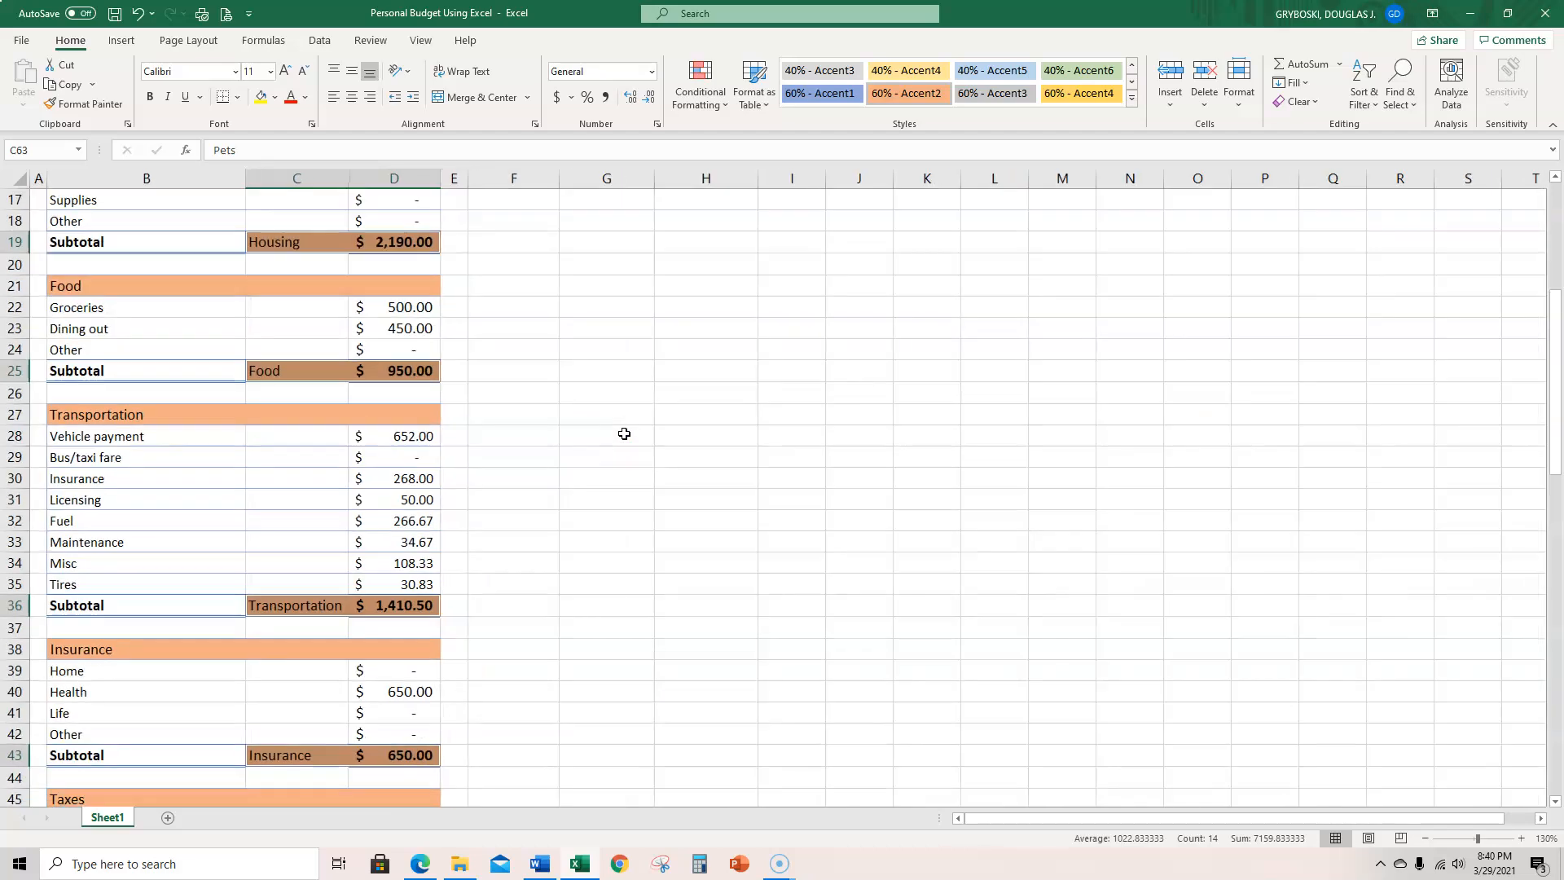
pyautogui.scroll(-1, 624, 434)
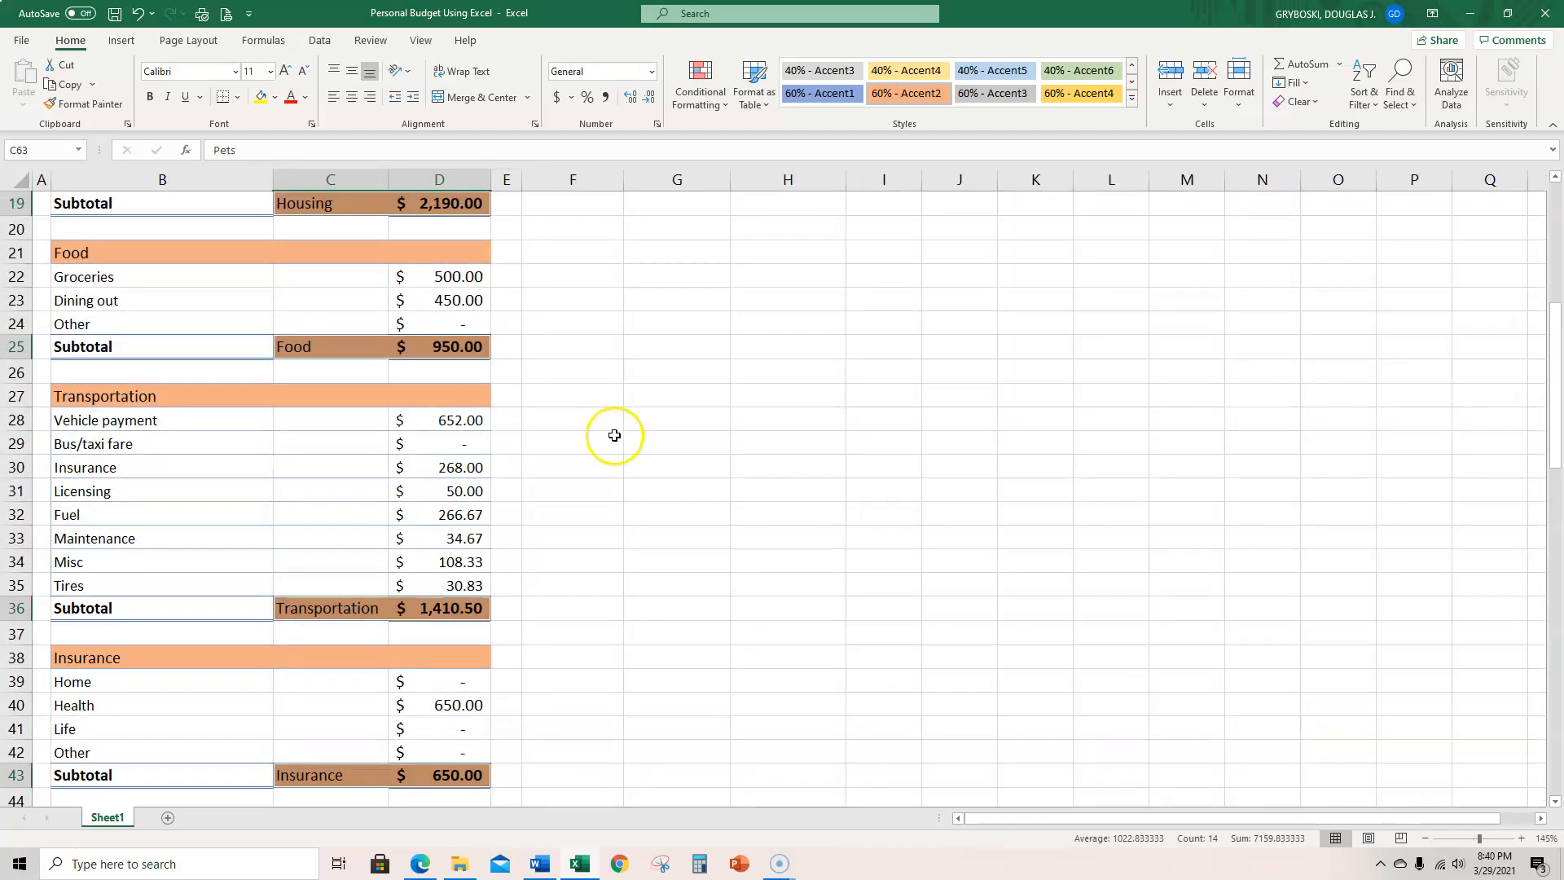
pyautogui.scroll(-3, 591, 433)
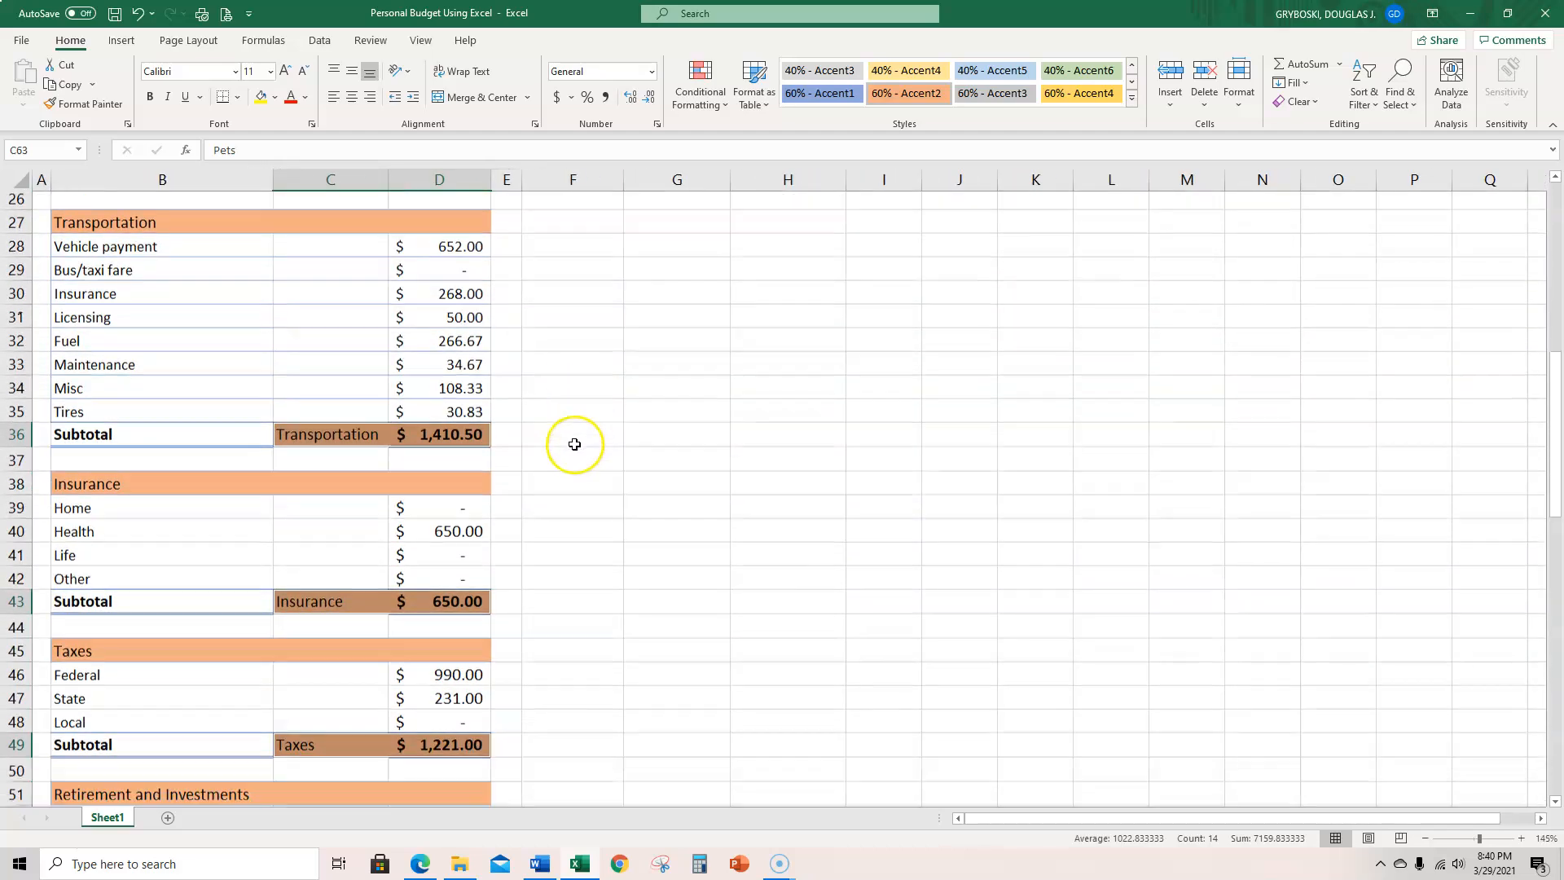
pyautogui.scroll(-7, 575, 444)
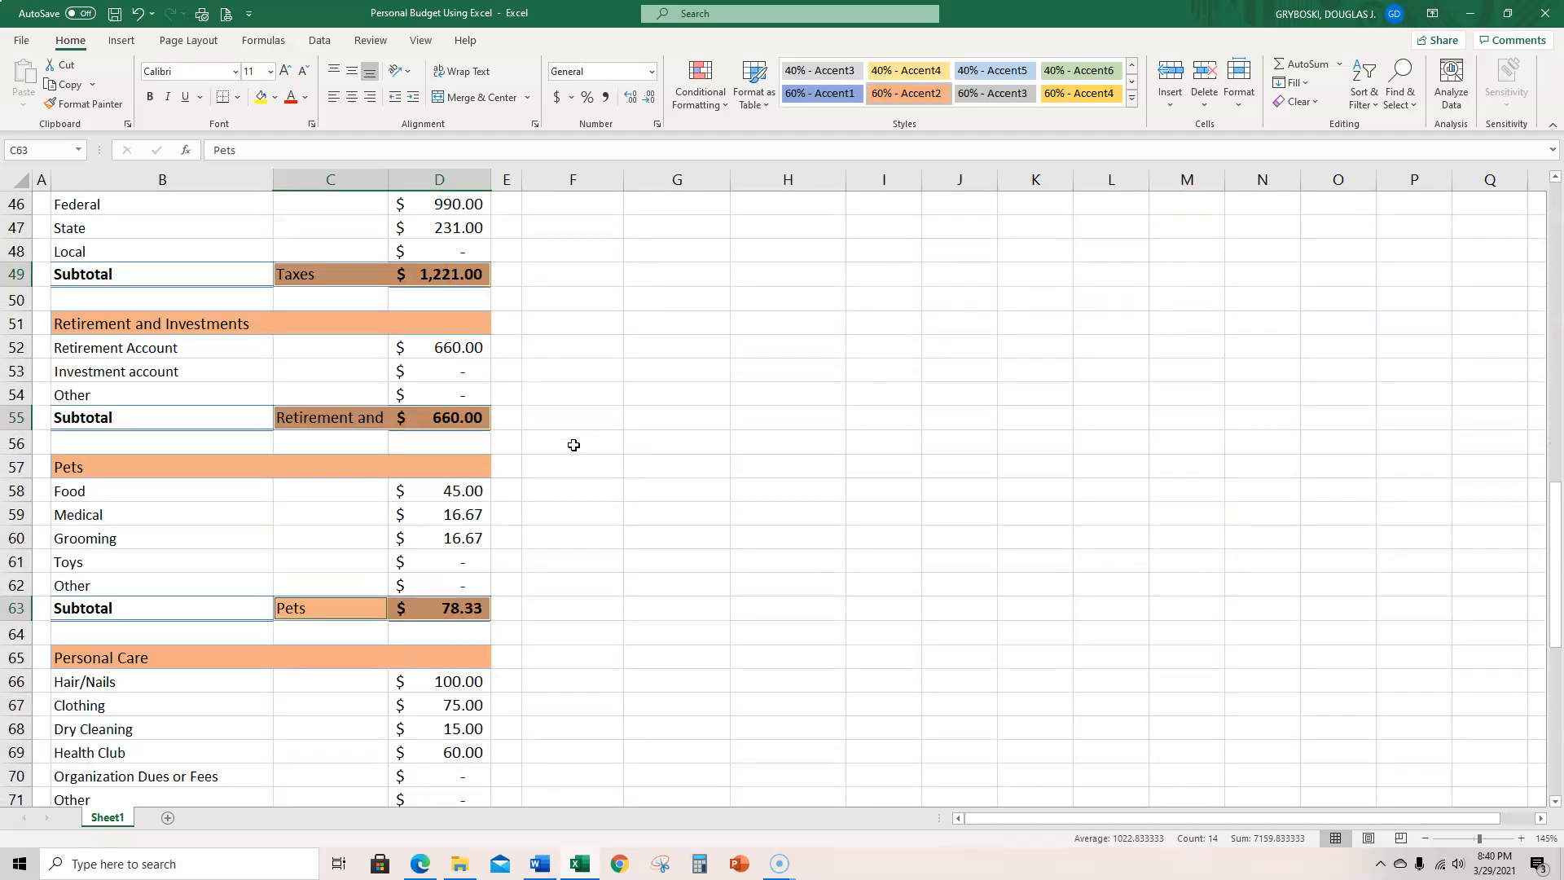
# Add the Personal Care, Gifts and Donations, and Entertainment label-subtotal pairs in C72:D72, C79:D79 and C88:D88 to the multi-range selection.
pyautogui.scroll(-5, 573, 446)
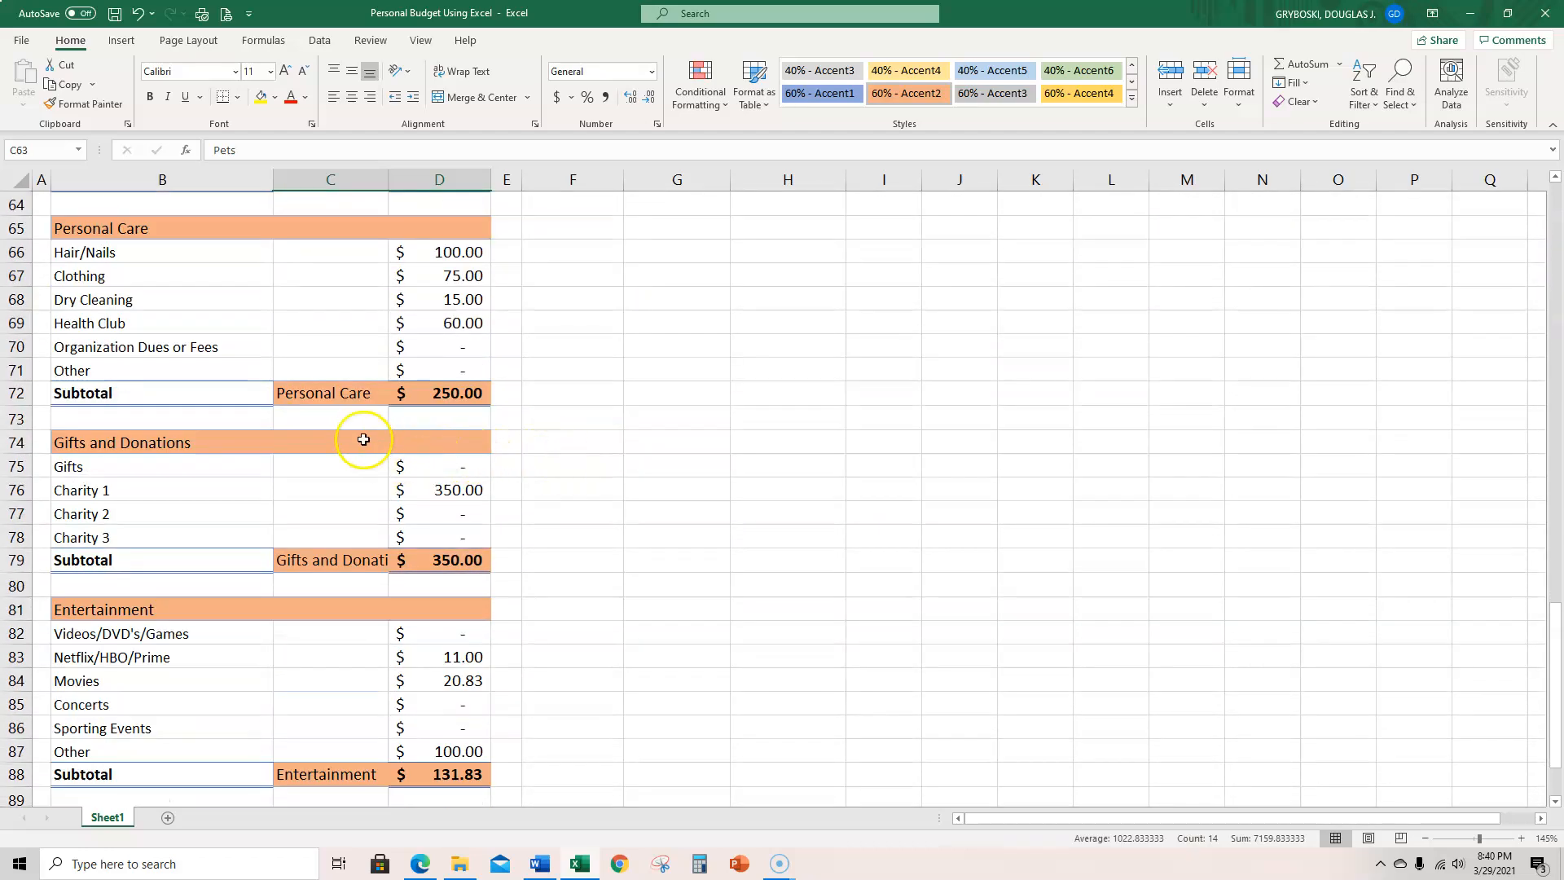
pyautogui.moveTo(319, 399); pyautogui.dragTo(455, 397)
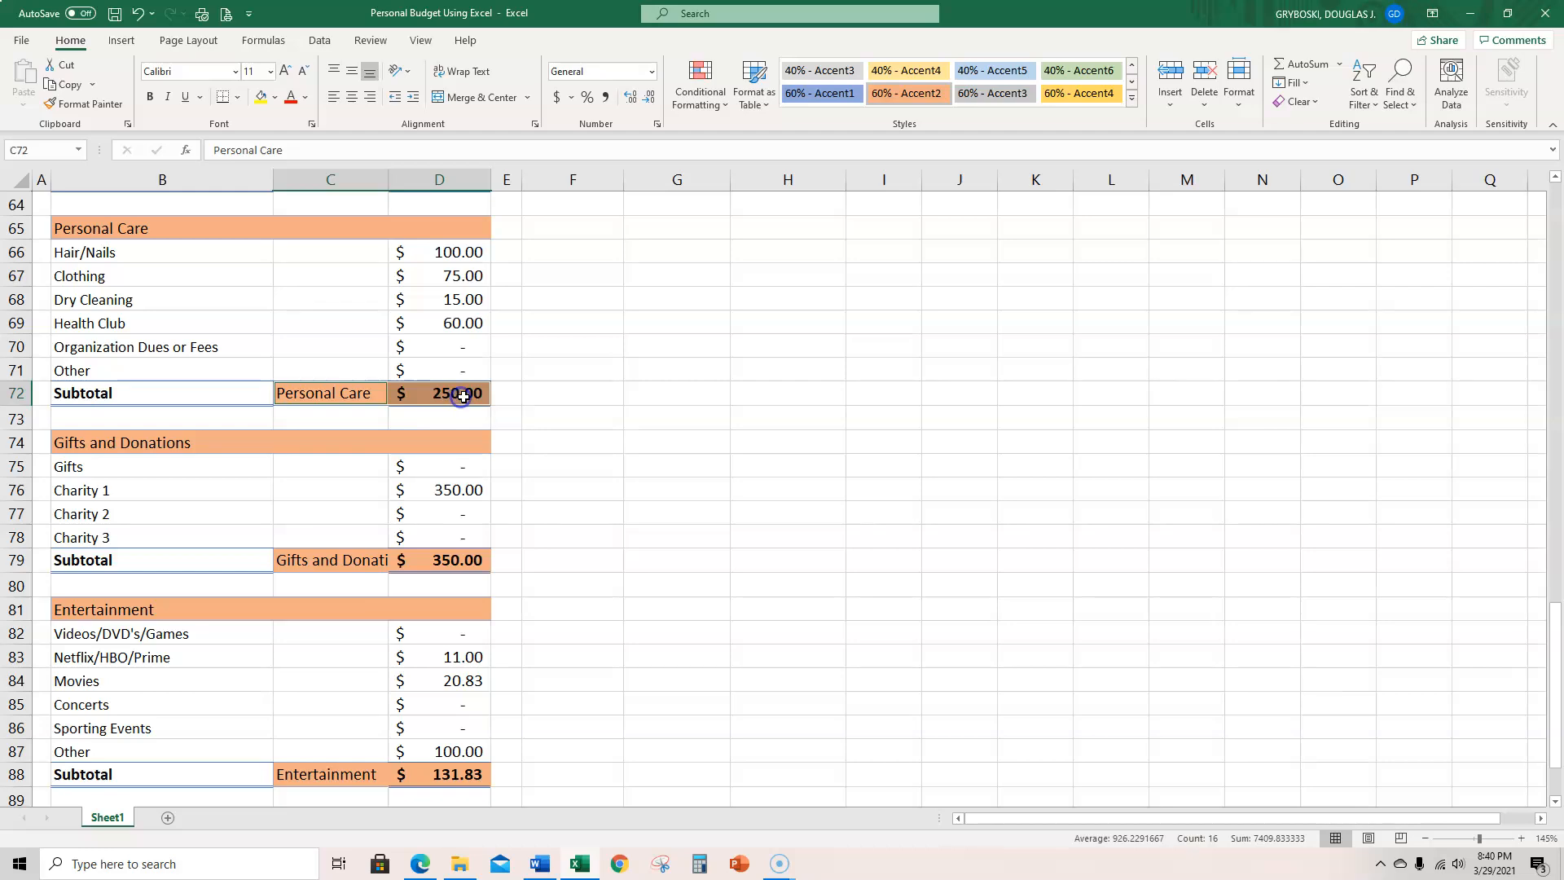
pyautogui.moveTo(291, 560); pyautogui.dragTo(486, 565)
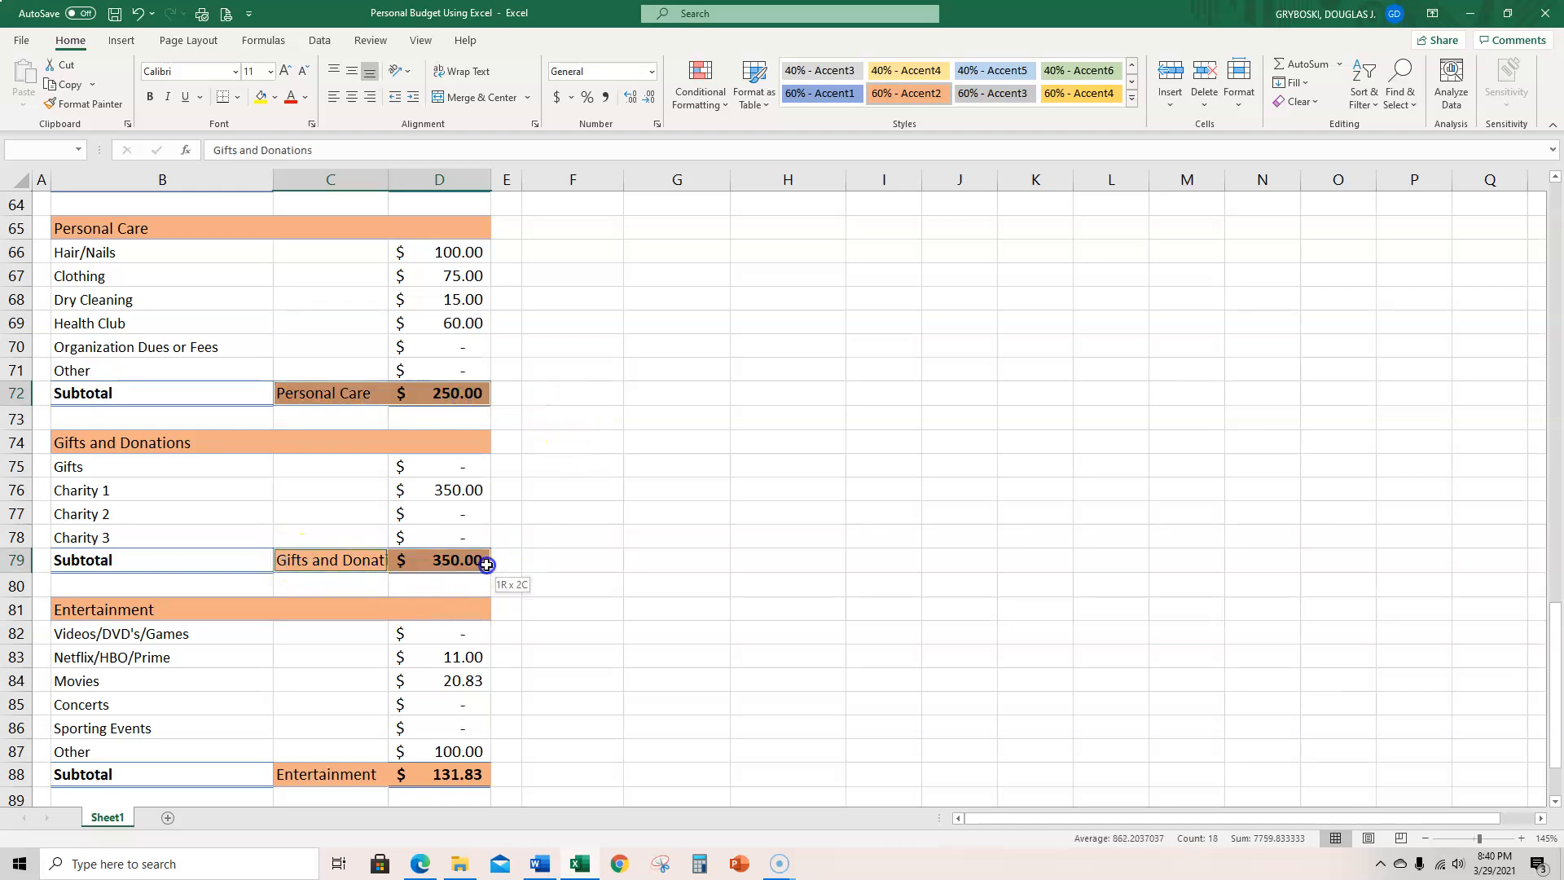
pyautogui.scroll(-3, 561, 586)
pyautogui.keyDown('ctrl'); pyautogui.click(306, 561); pyautogui.keyUp('ctrl')
pyautogui.moveTo(306, 561); pyautogui.dragTo(464, 562)
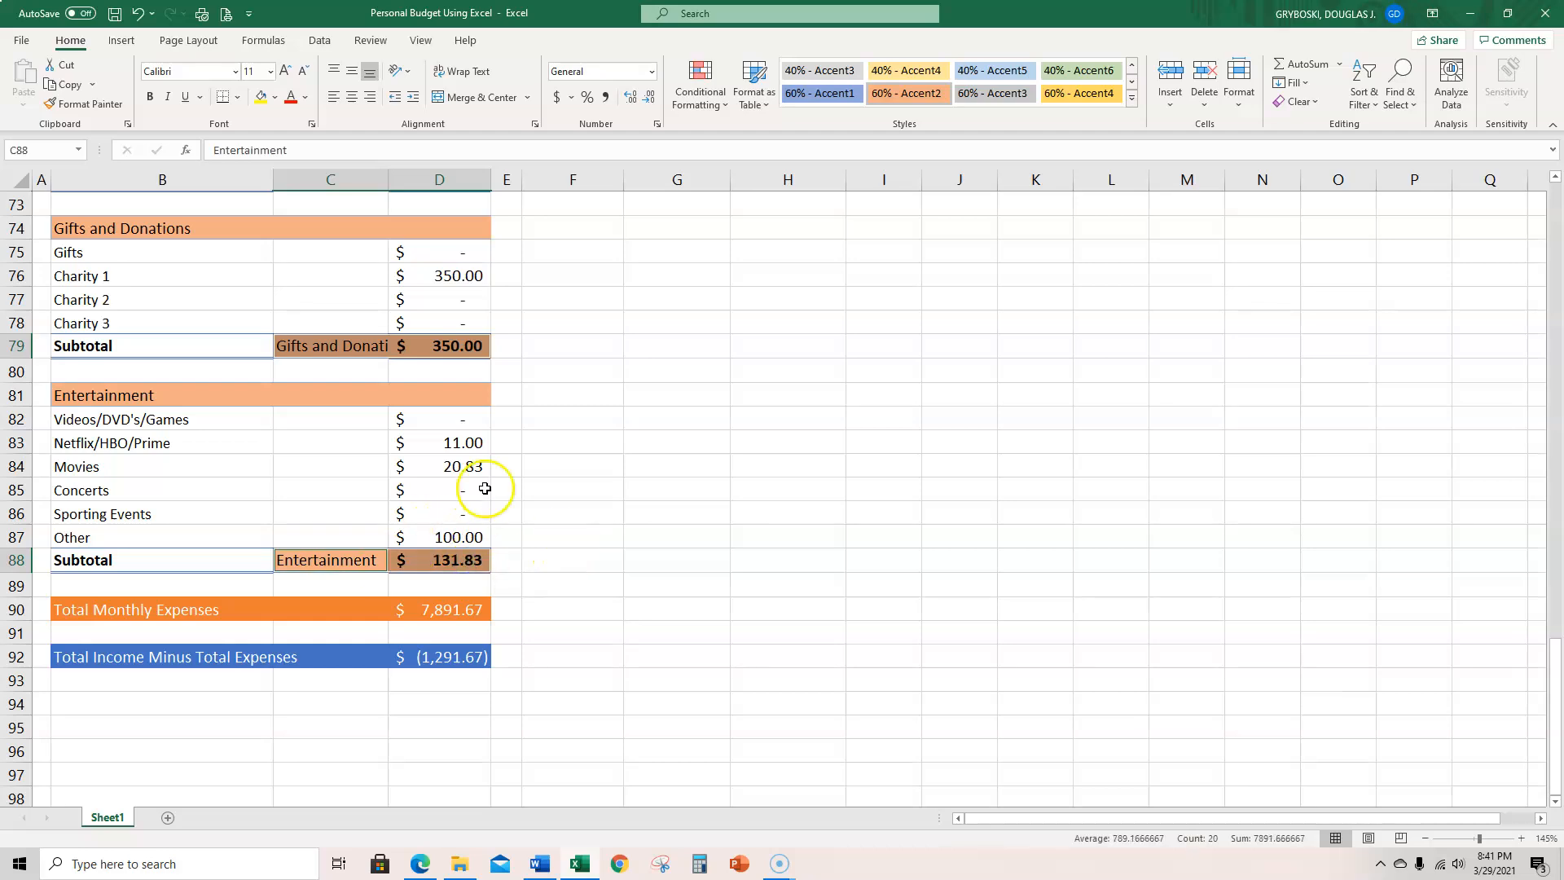
# Insert a 3-D pie chart of the selected subtotals, placed beside the budget and enlarged to span about columns F to M, rows 3 to 18.
pyautogui.scroll(11, 548, 403)
pyautogui.scroll(6, 554, 411)
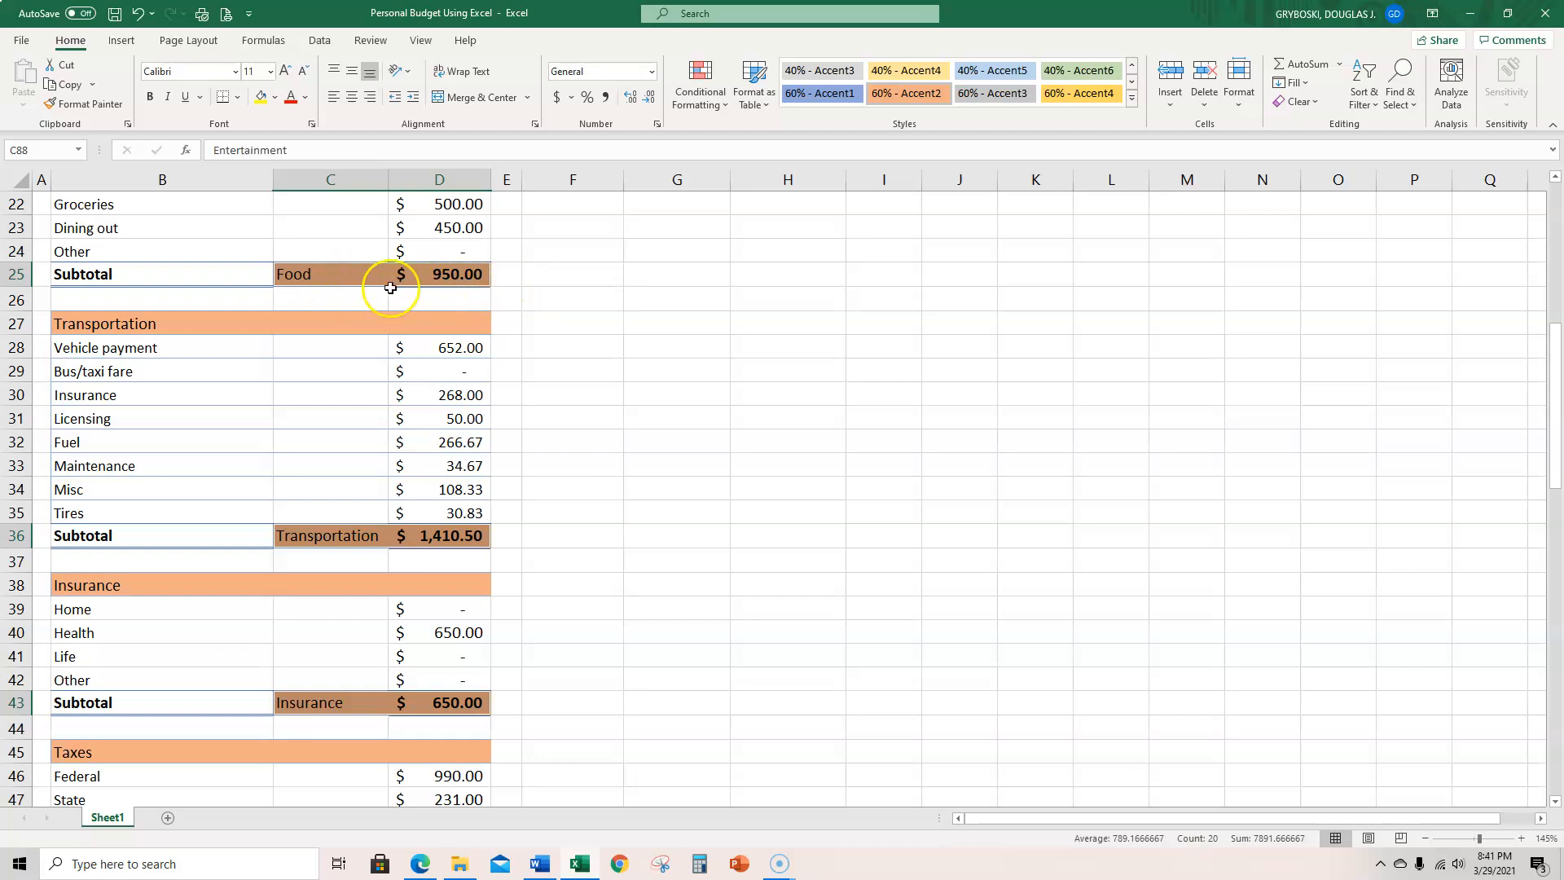
pyautogui.scroll(7, 587, 446)
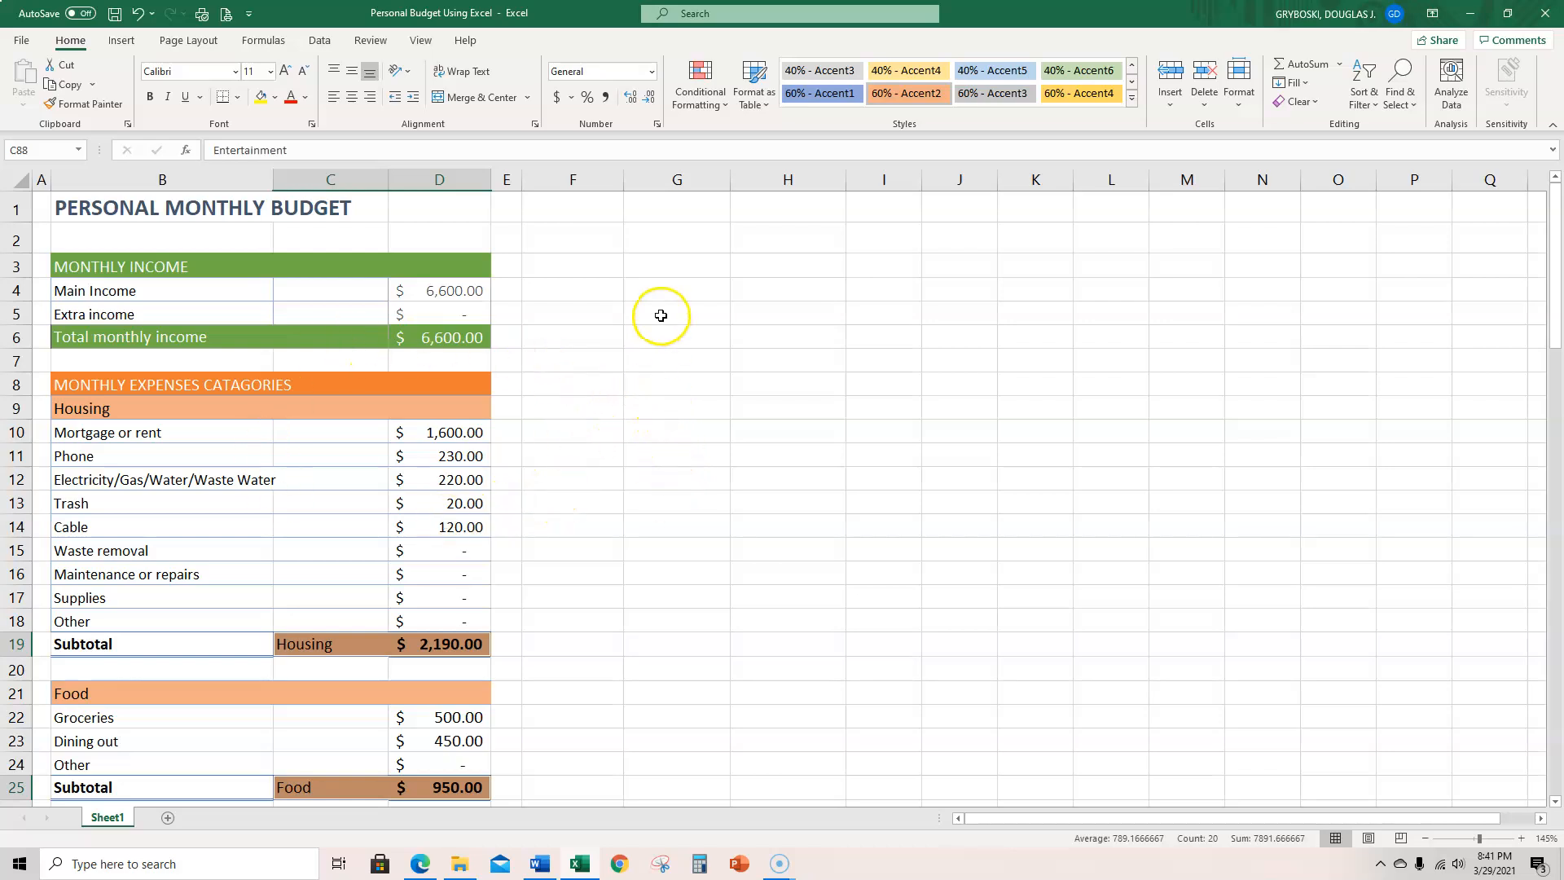
pyautogui.click(124, 41)
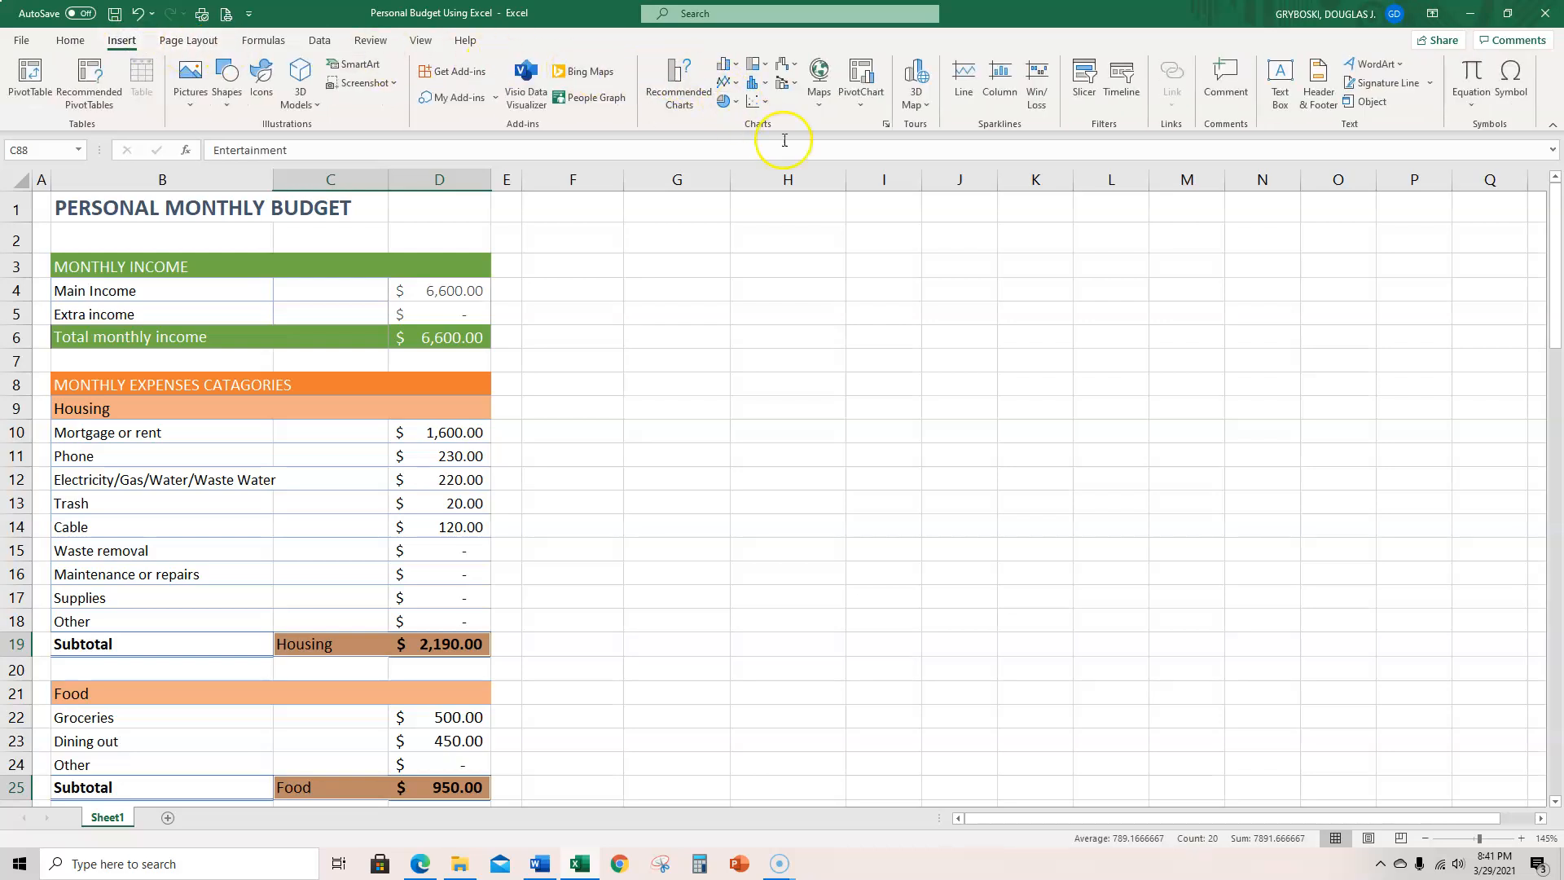
pyautogui.click(736, 104)
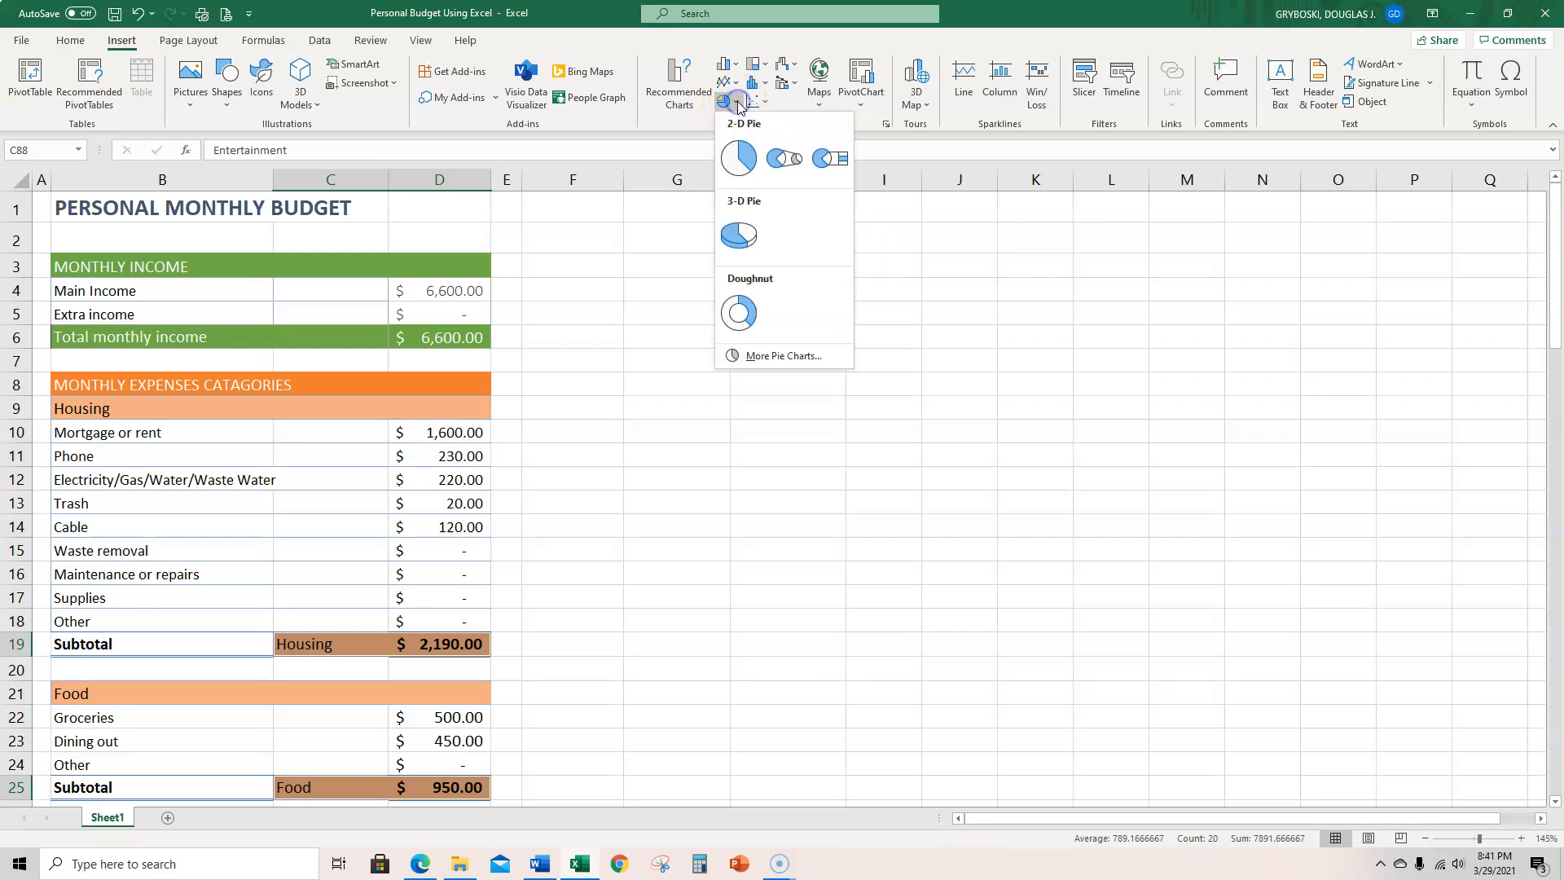
pyautogui.click(753, 233)
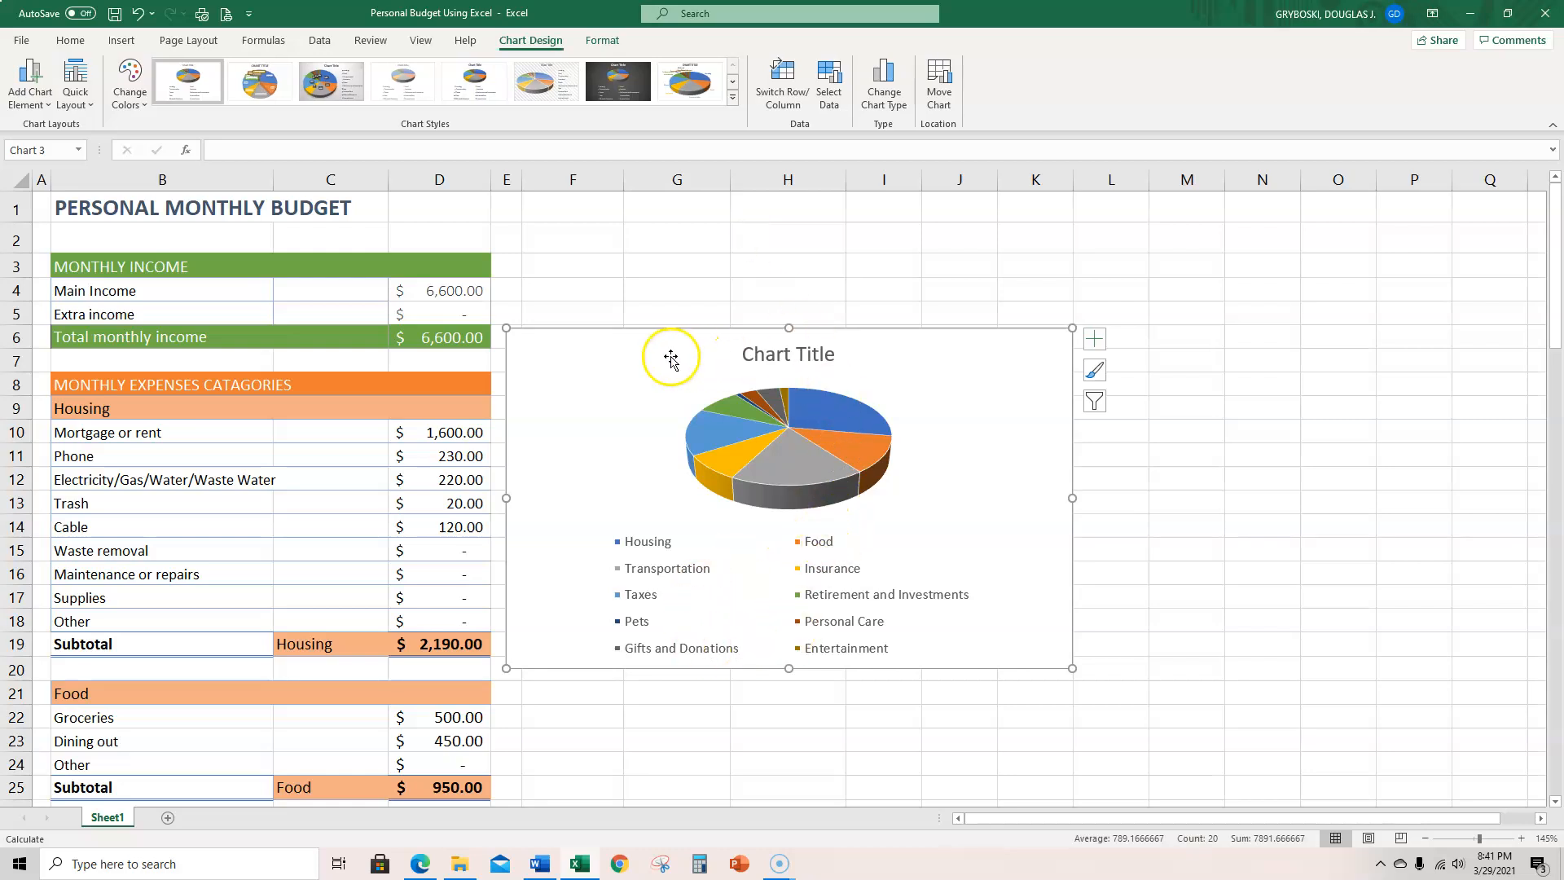
pyautogui.moveTo(635, 352); pyautogui.dragTo(709, 279)
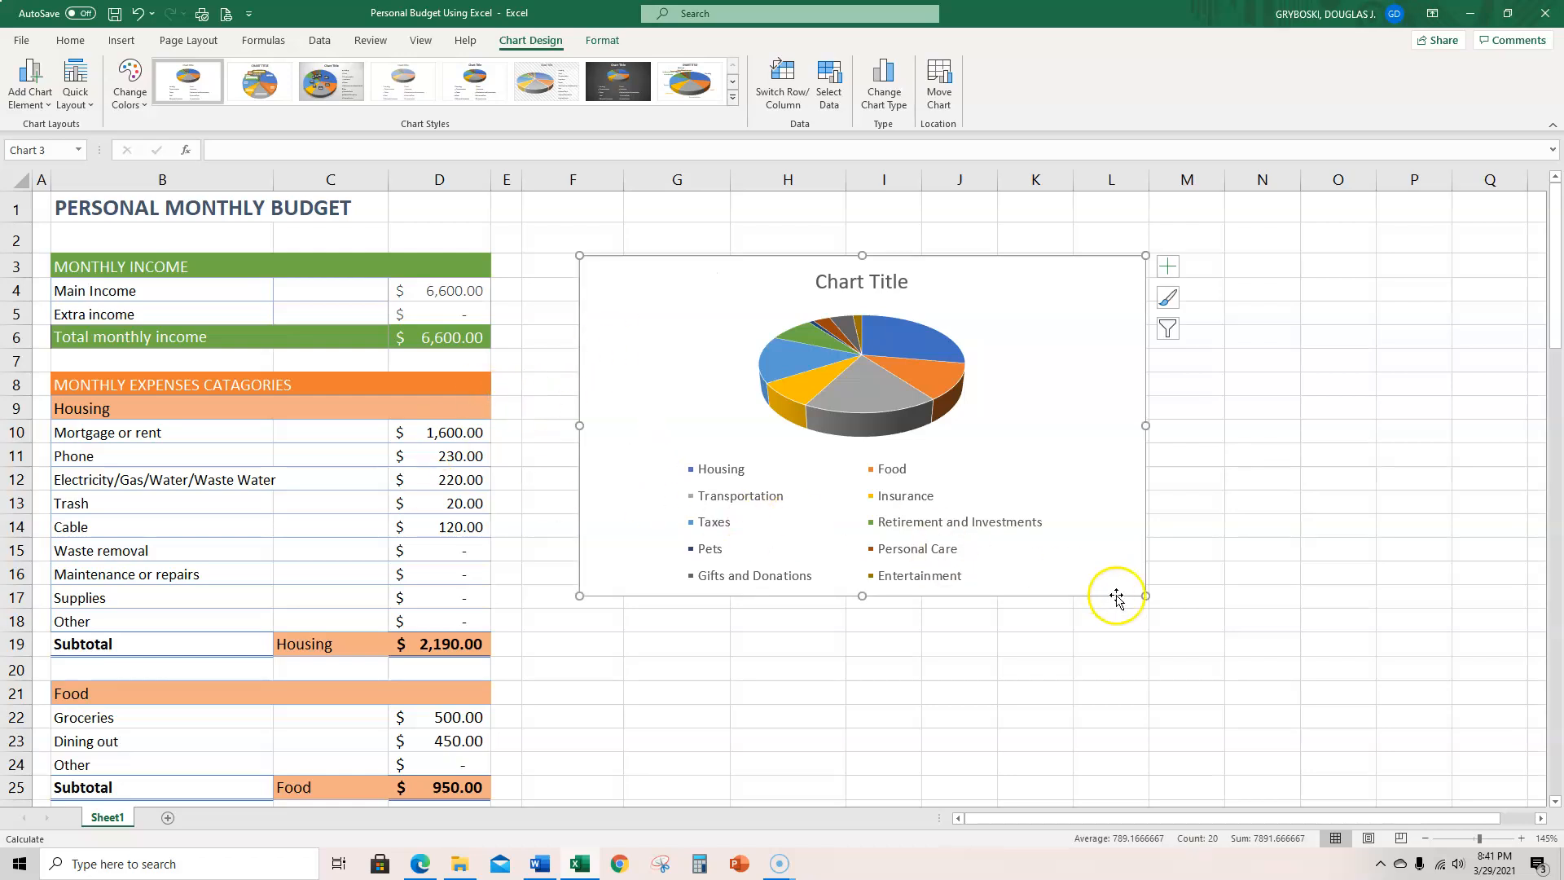
pyautogui.moveTo(1145, 595); pyautogui.dragTo(1224, 673)
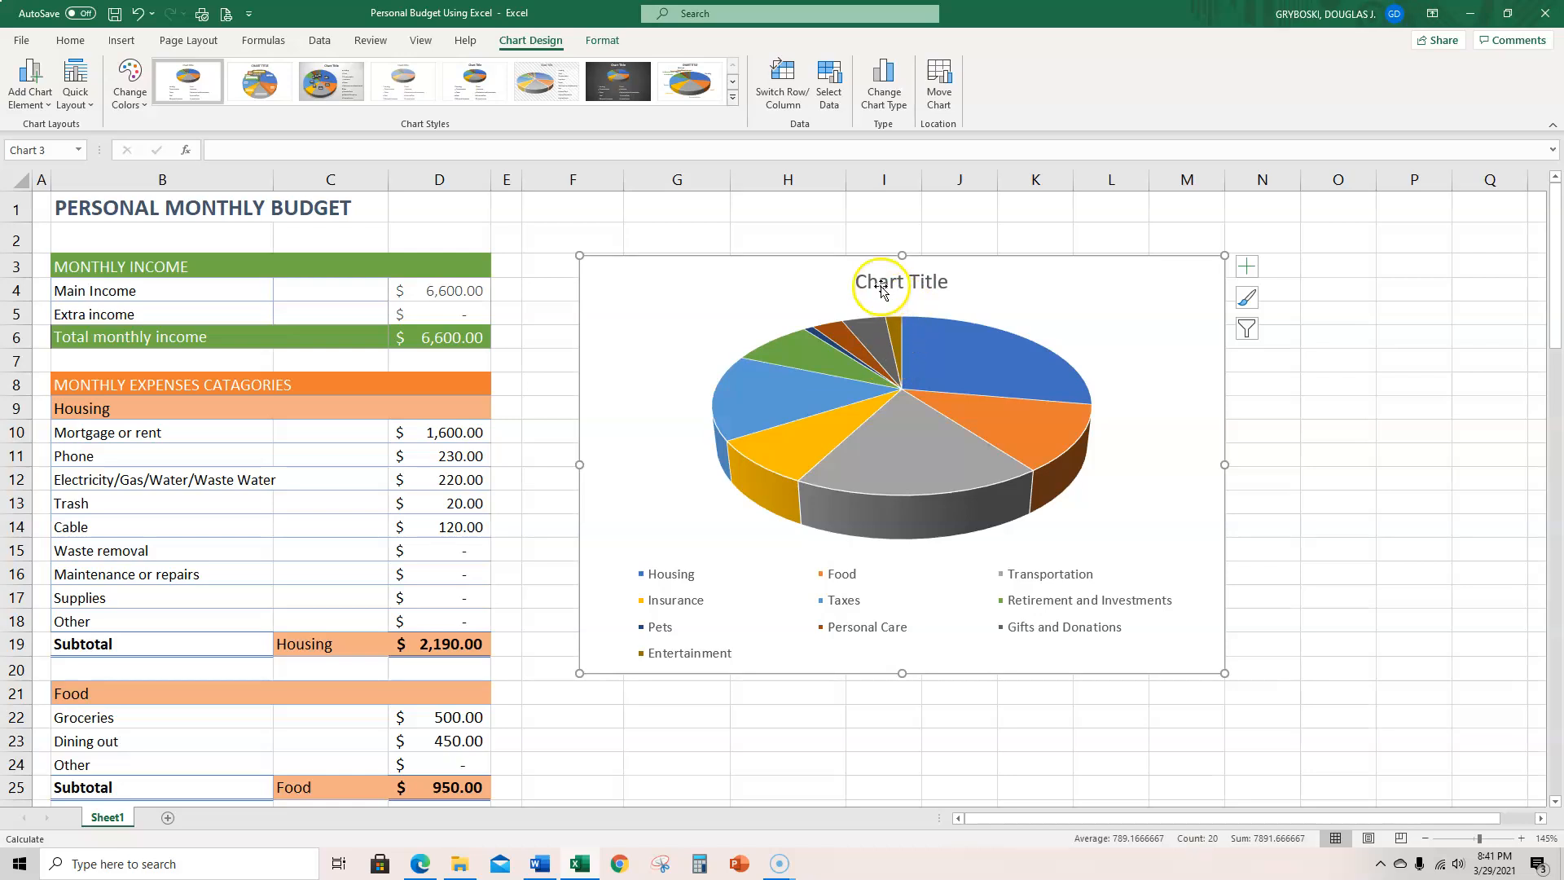
# Replace the pie chart's title with the heading MONTHLY EXPENSES CATAGORIES copied from cell B8.
pyautogui.click(160, 389)
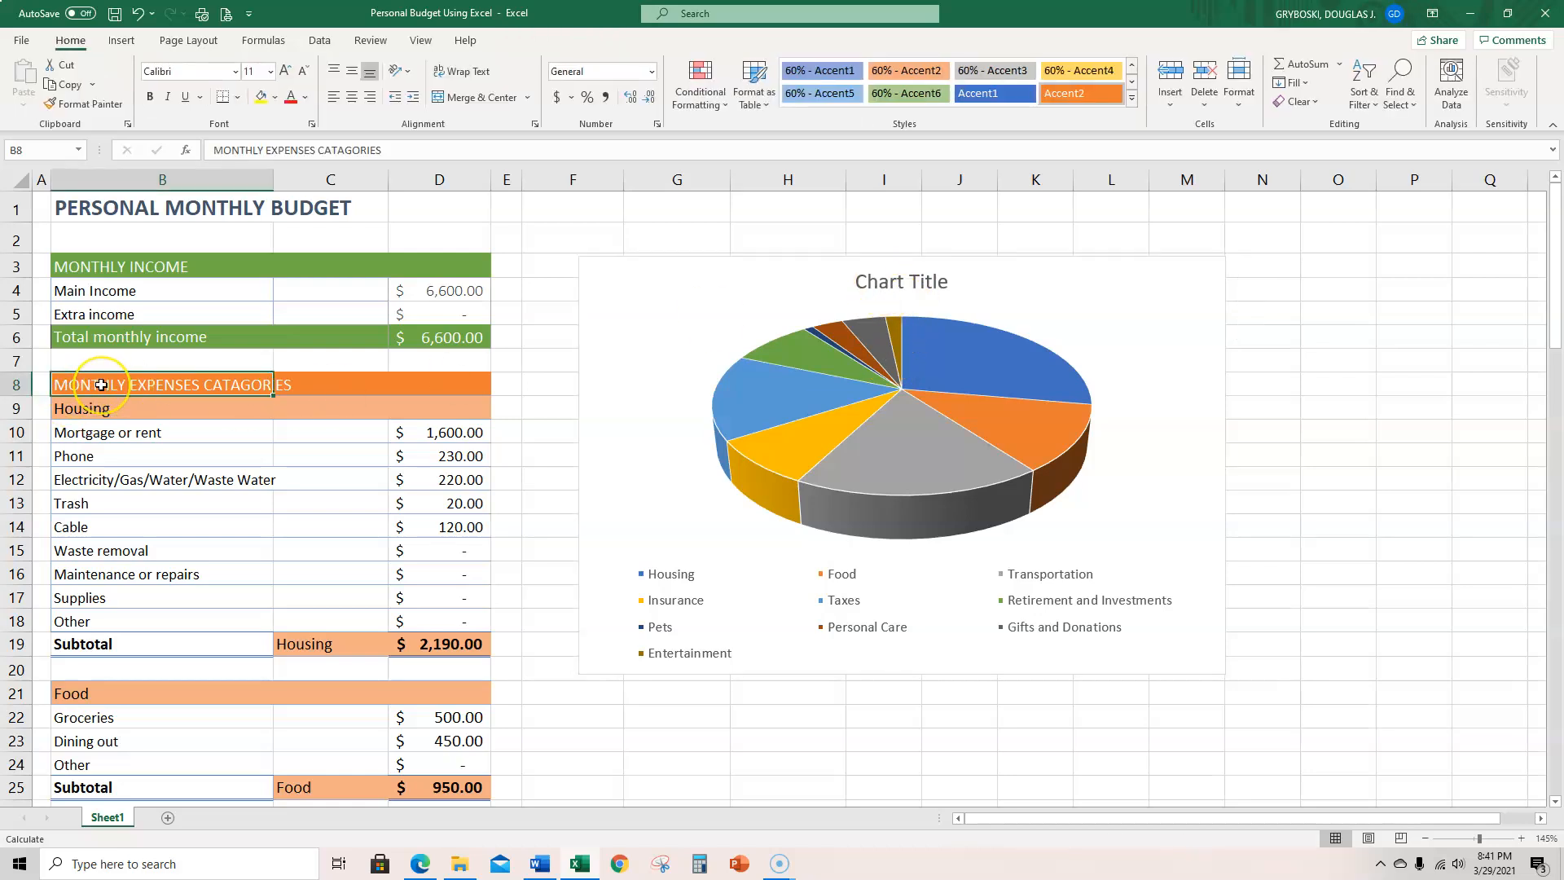
pyautogui.hotkey('ctrl', 'c')
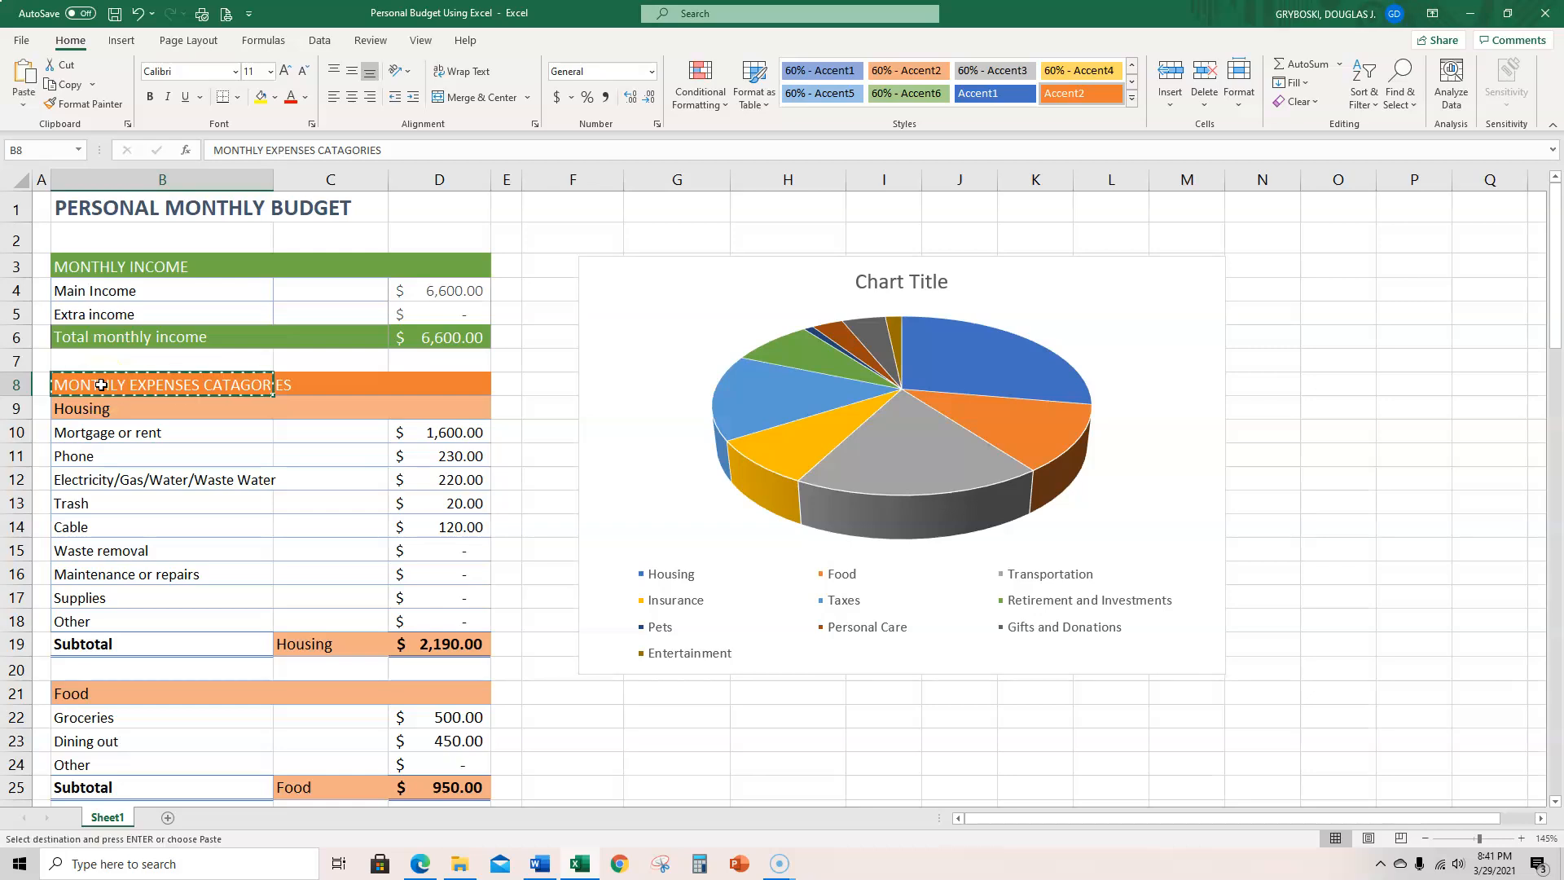
pyautogui.click(896, 283)
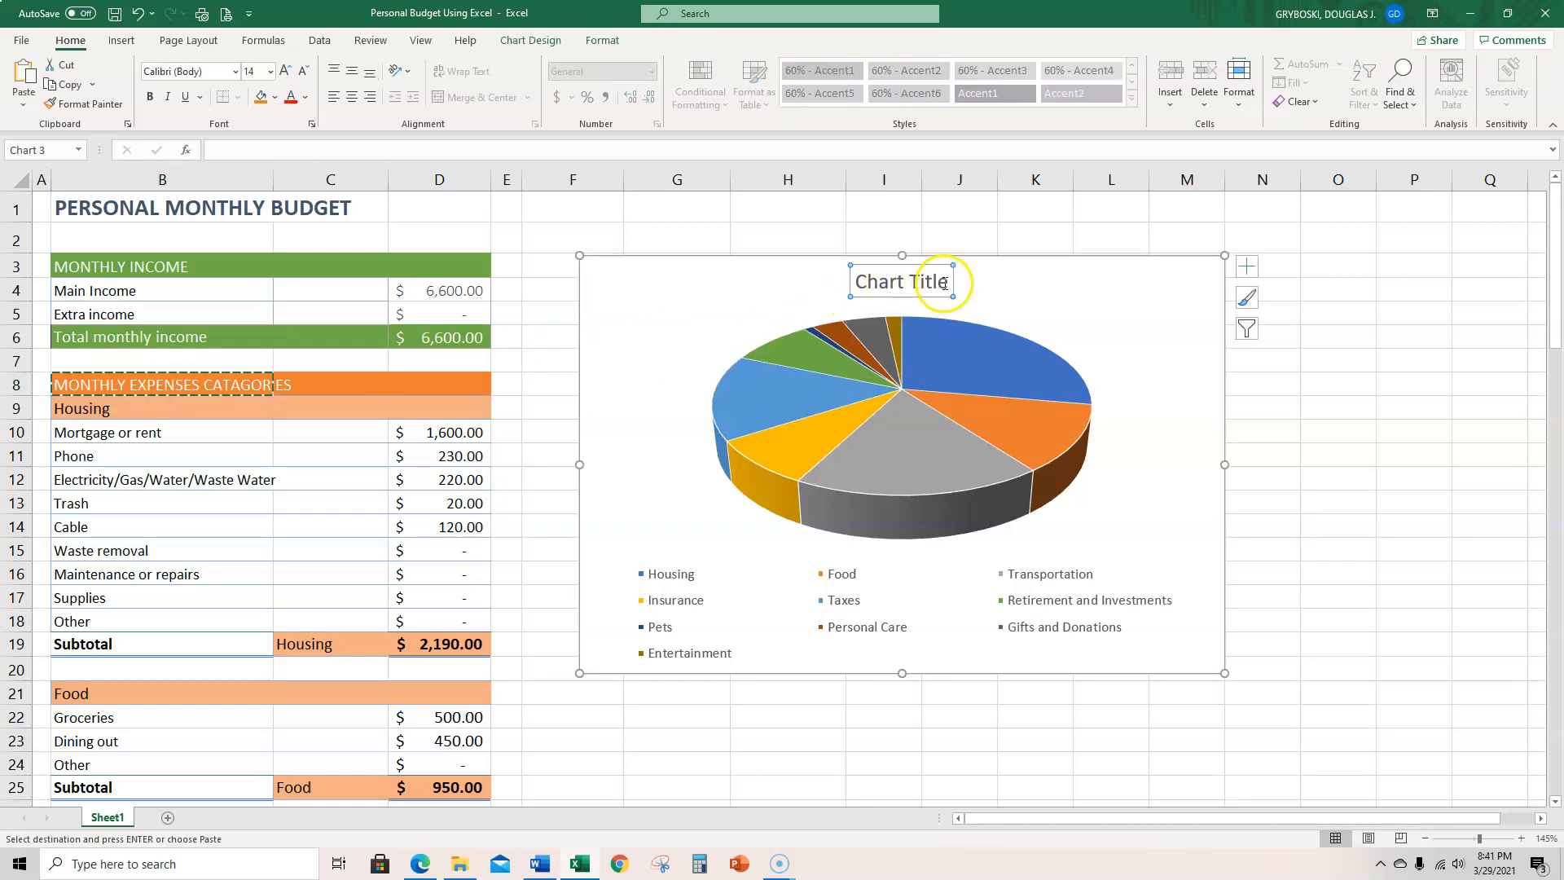
pyautogui.moveTo(947, 284); pyautogui.dragTo(850, 280)
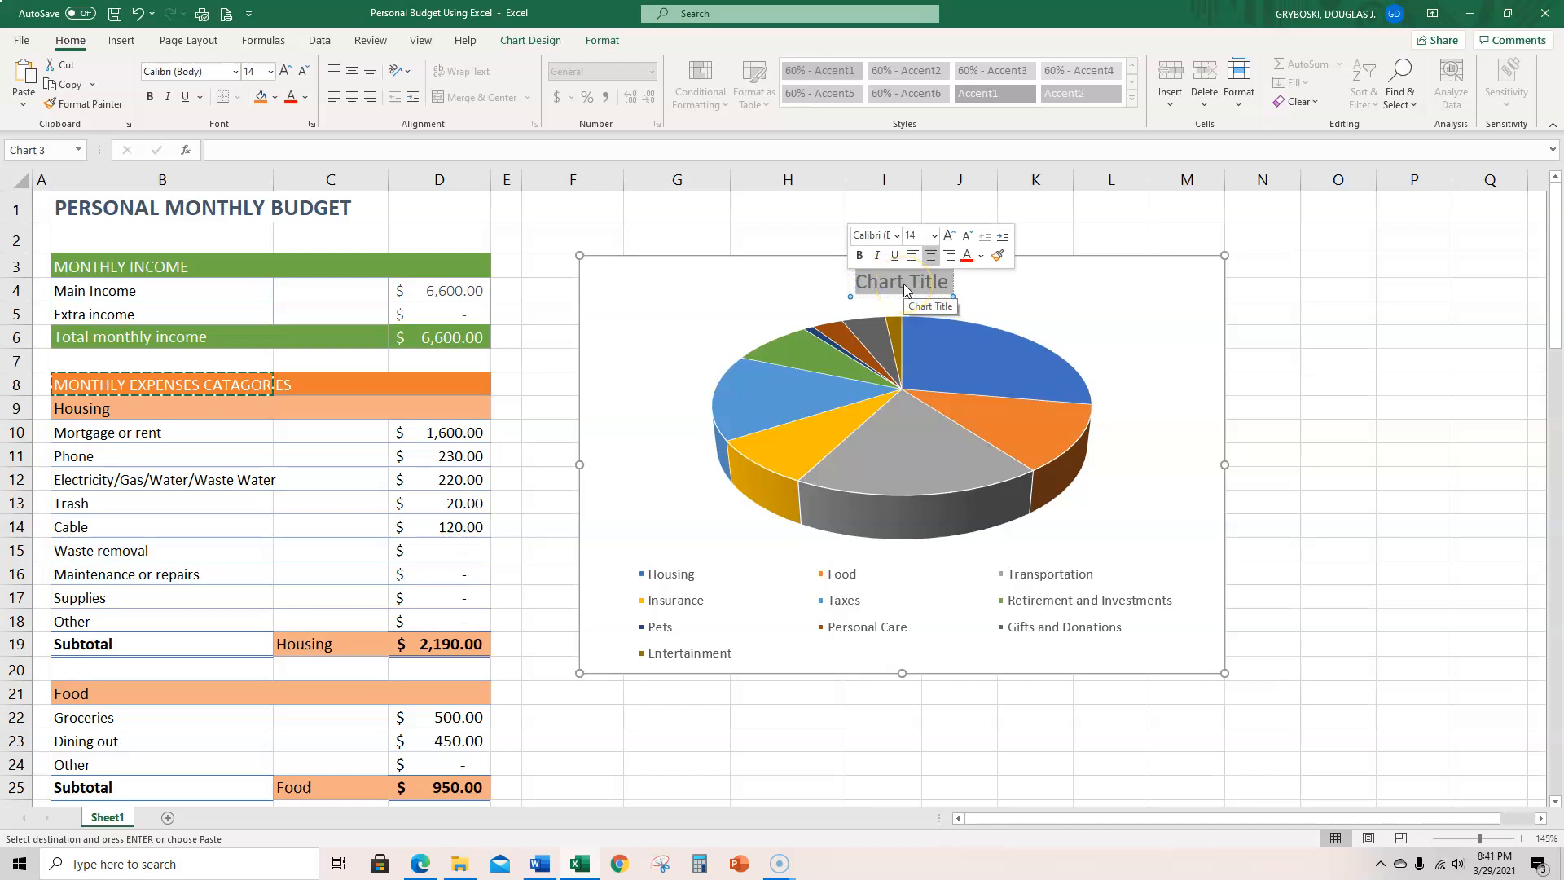
pyautogui.hotkey('ctrl', 'v')
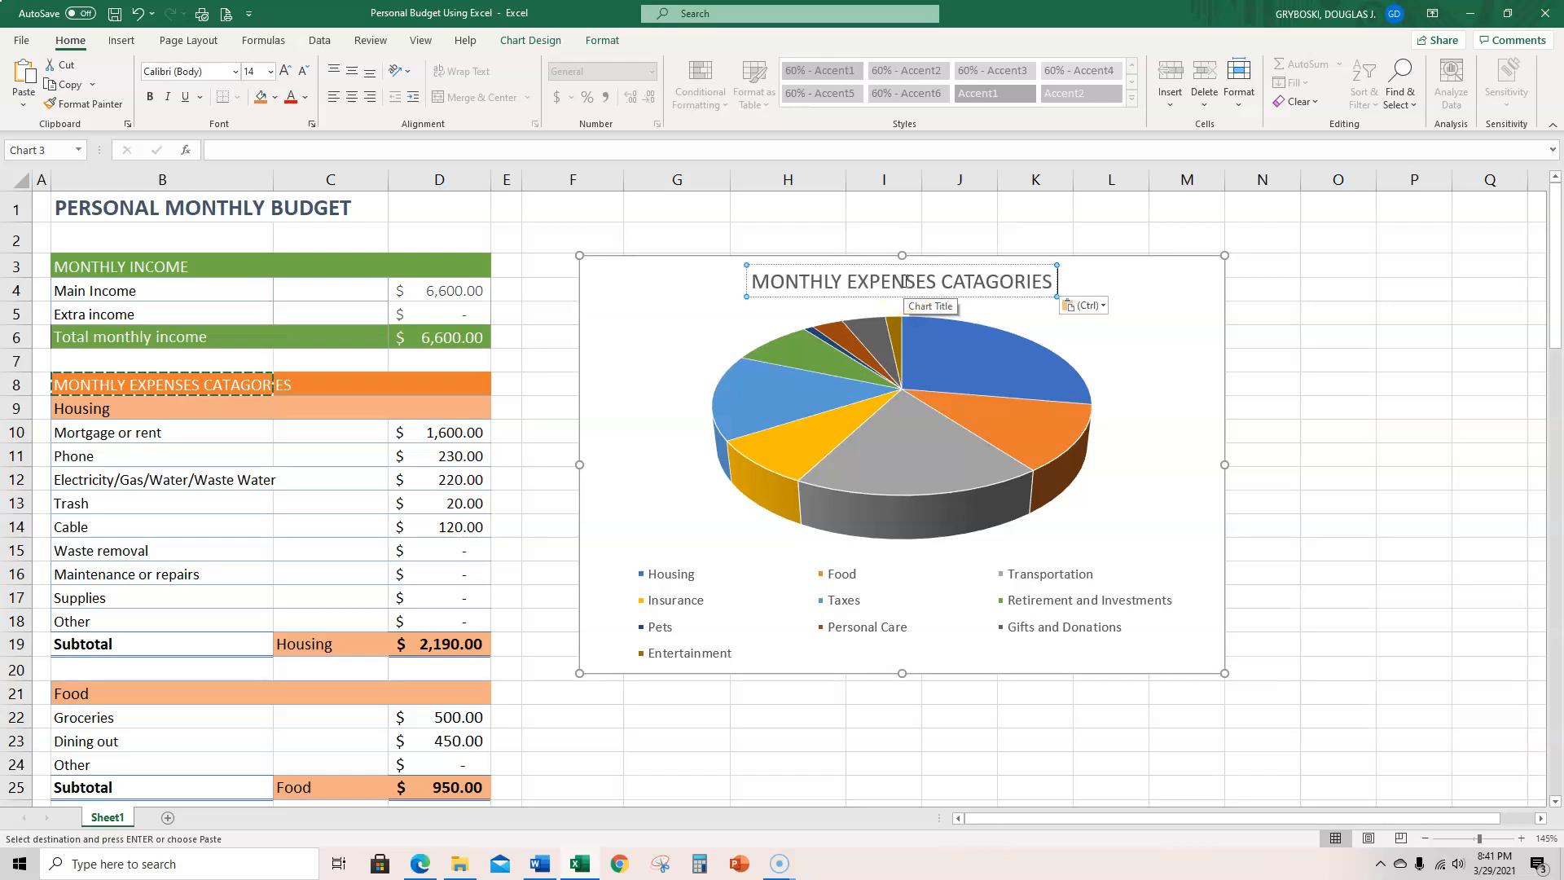
pyautogui.click(1146, 300)
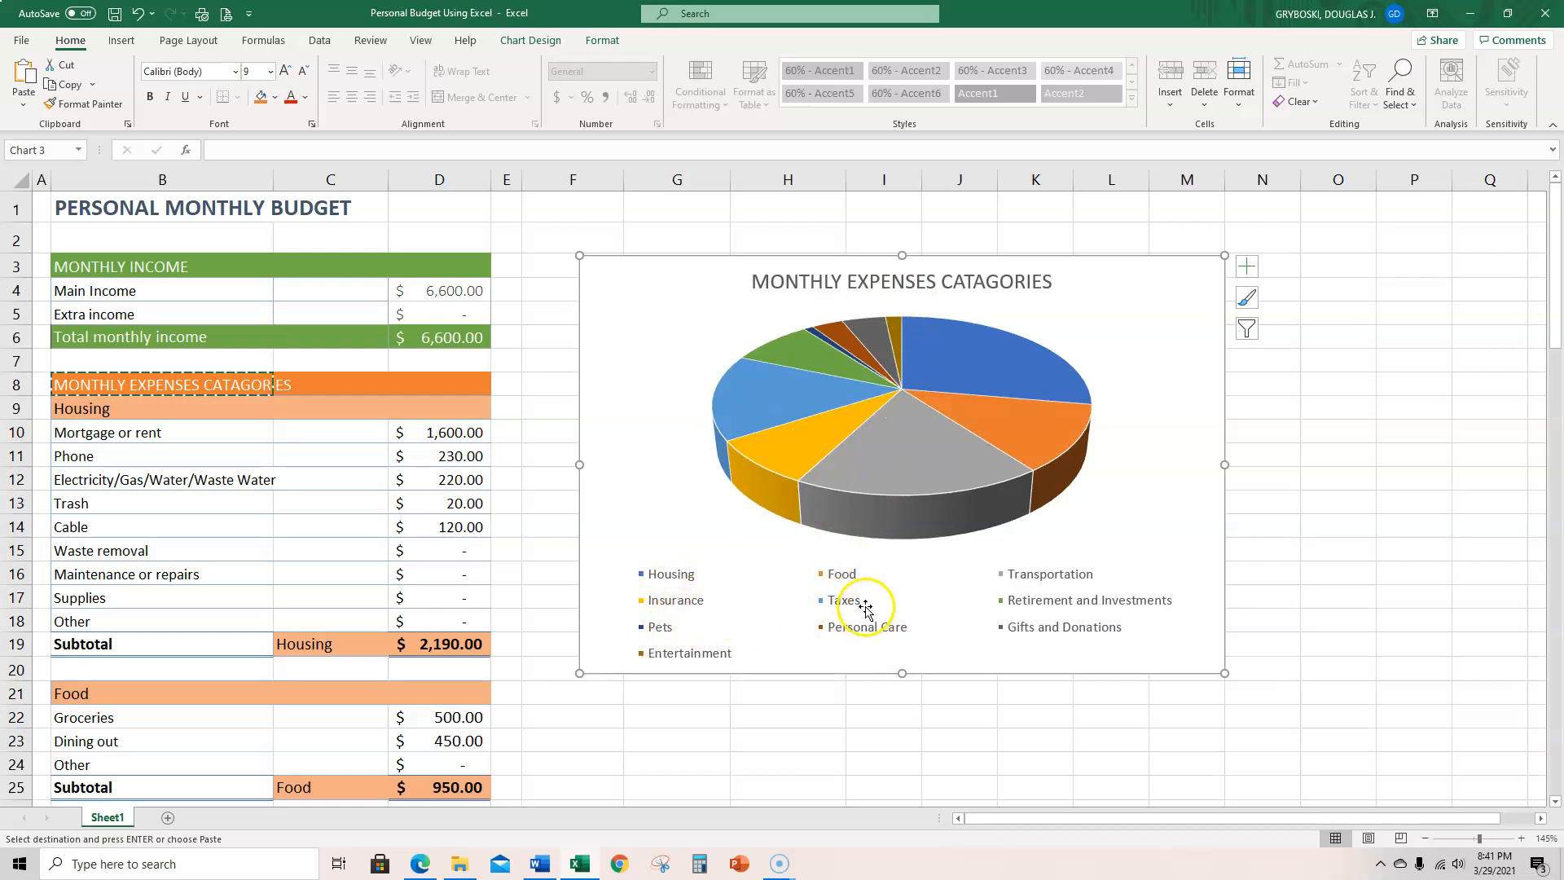
# Apply chart Style 8 to the monthly expenses pie chart.
pyautogui.moveTo(890, 521)
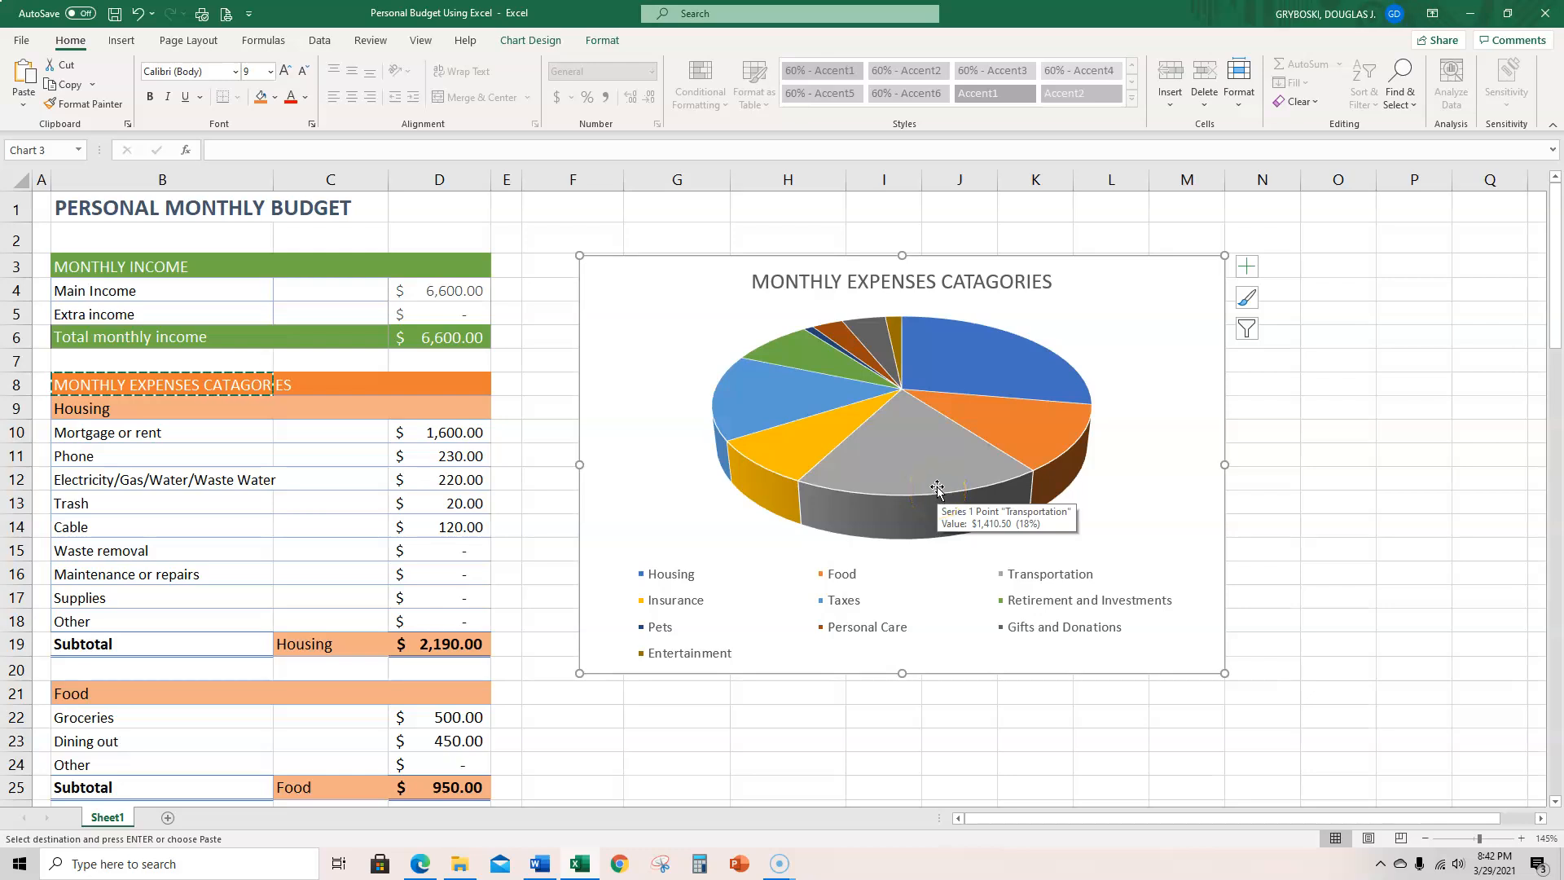
pyautogui.click(927, 454)
pyautogui.click(671, 361)
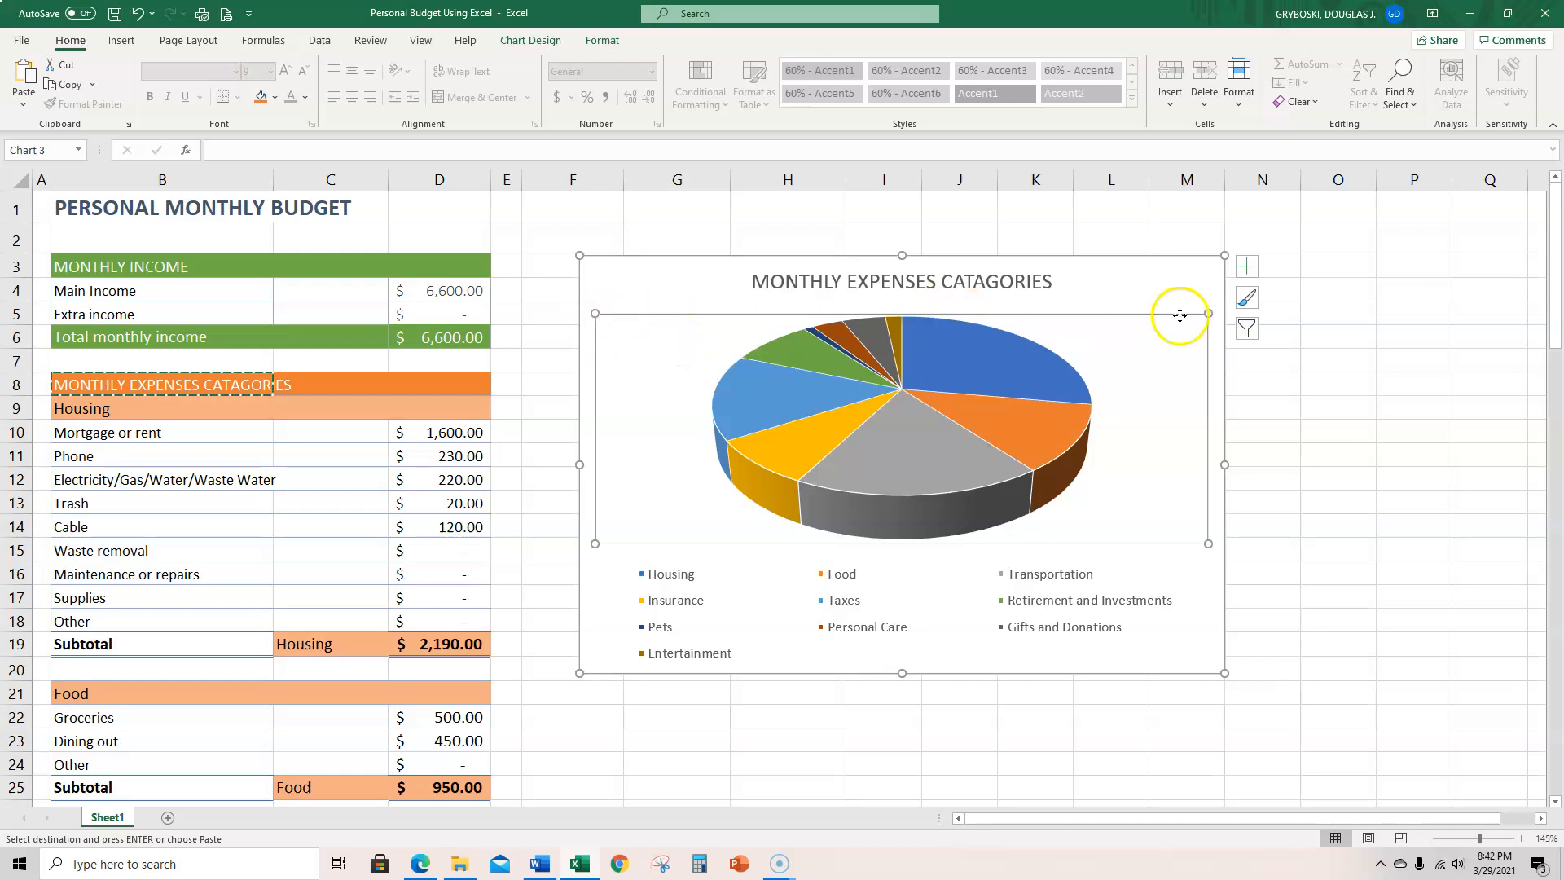
pyautogui.doubleClick(619, 295)
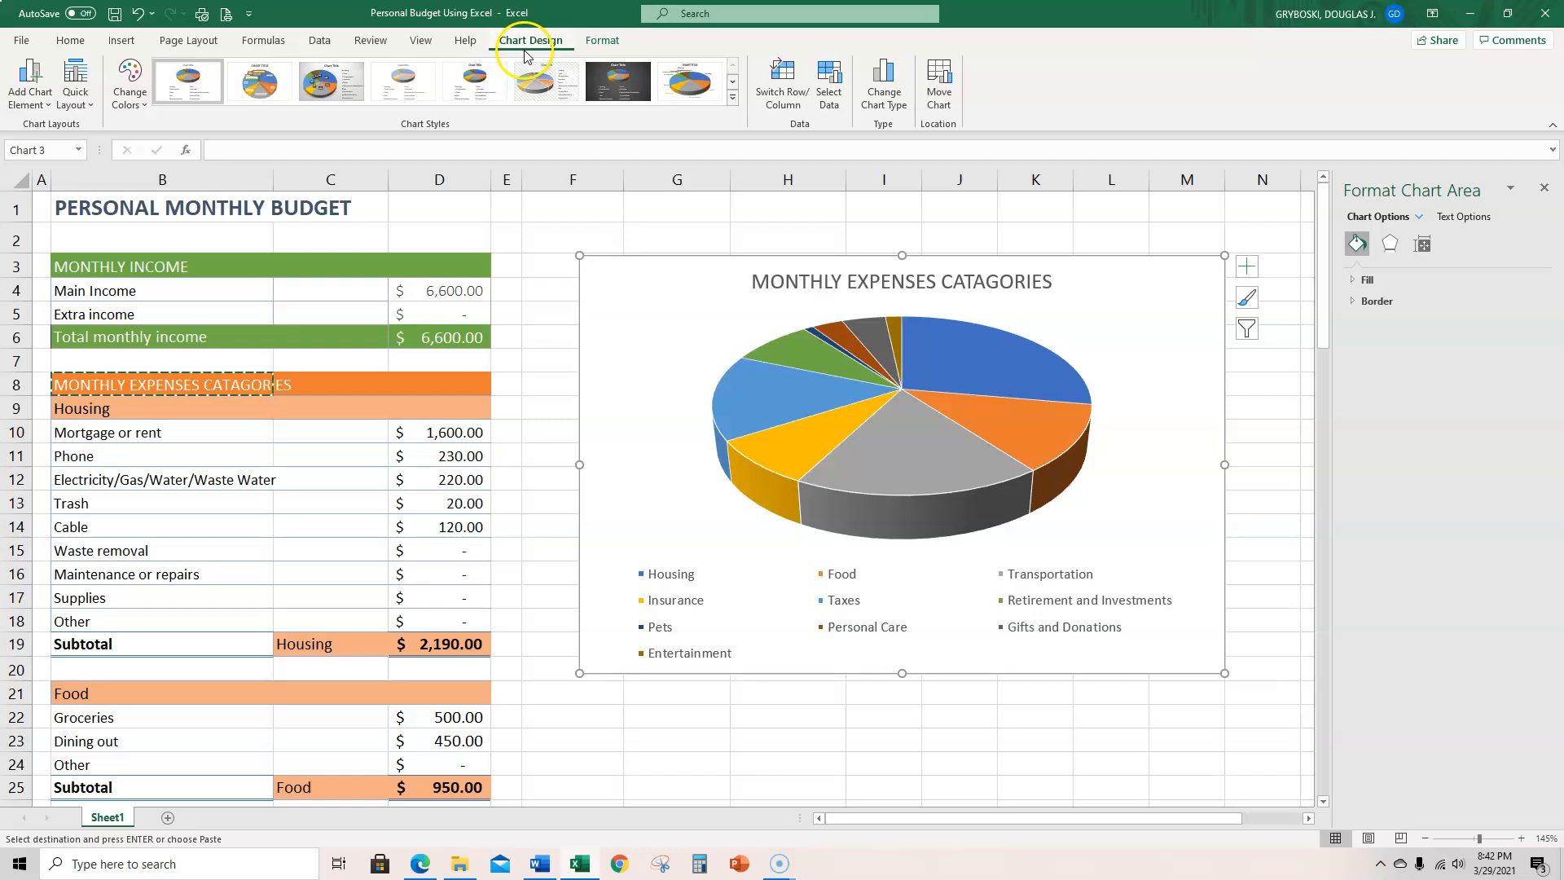
pyautogui.click(733, 99)
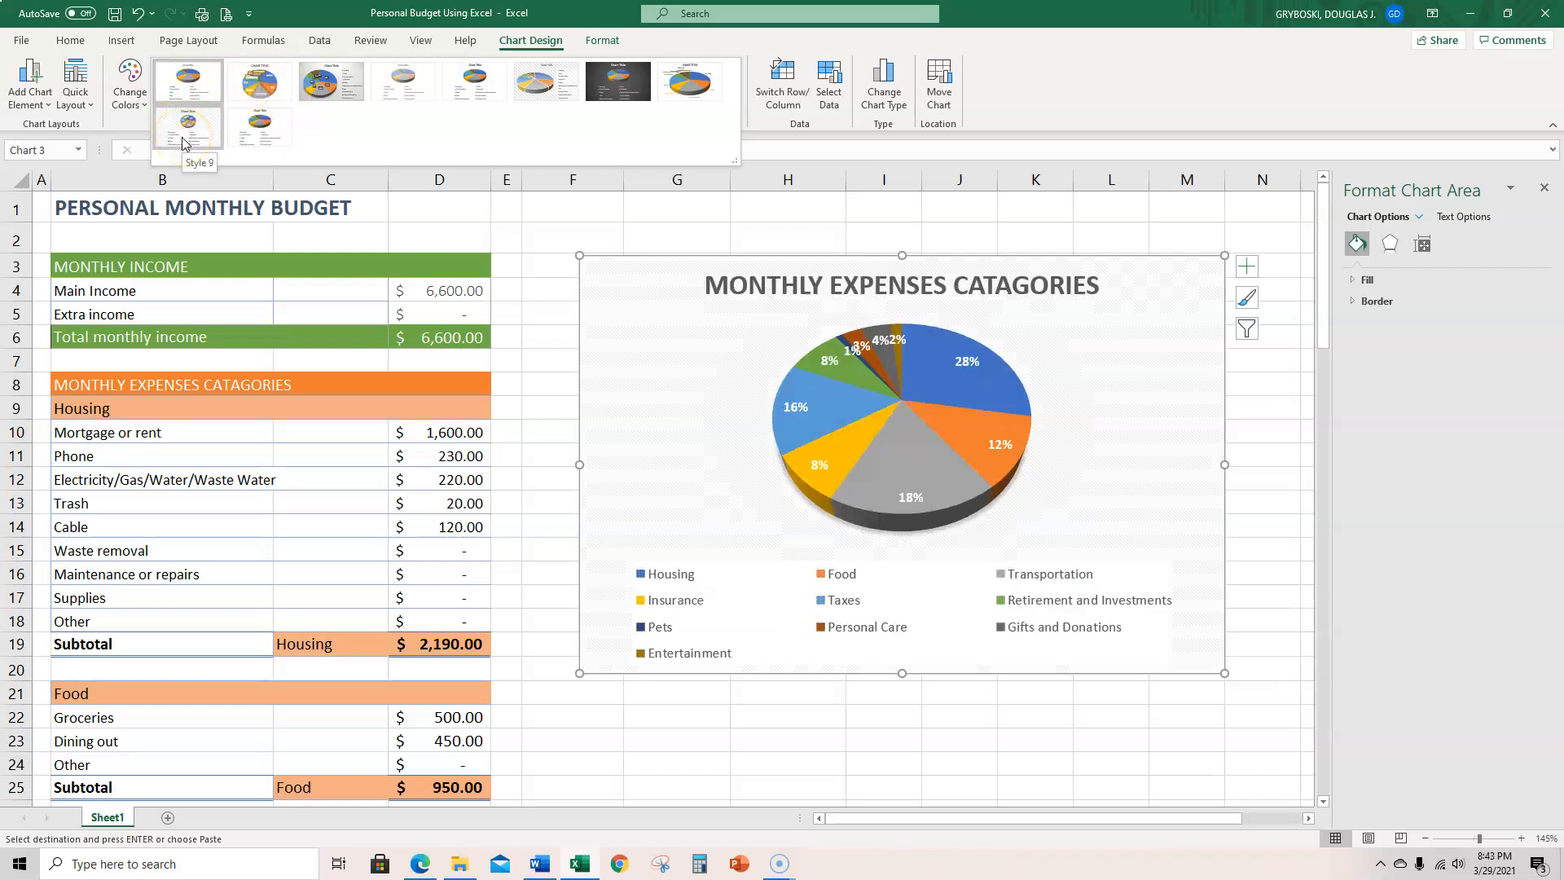
pyautogui.click(255, 145)
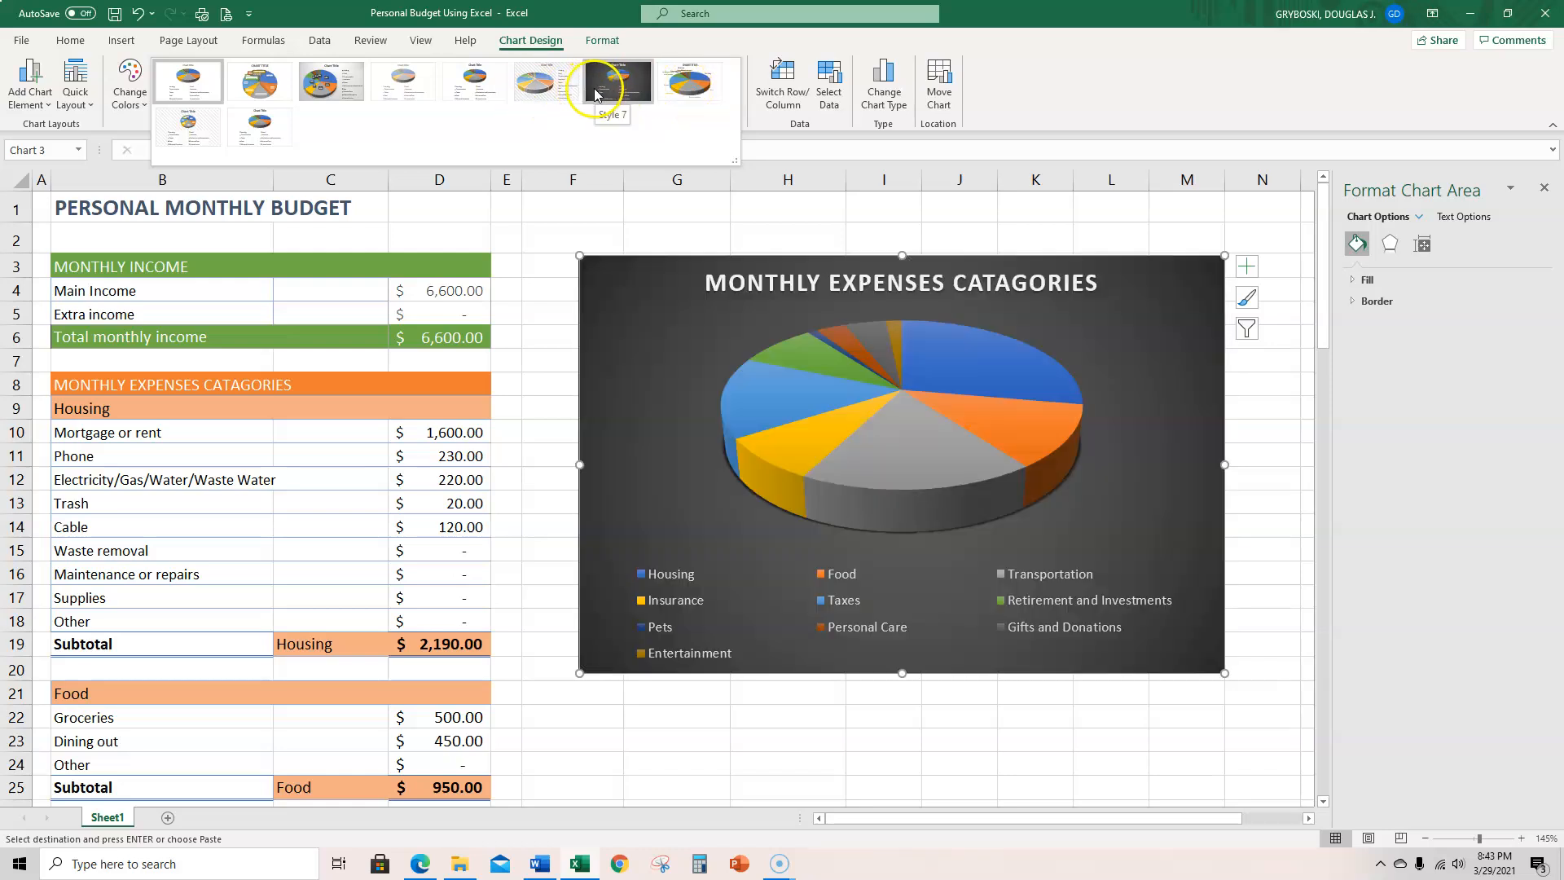
pyautogui.click(667, 94)
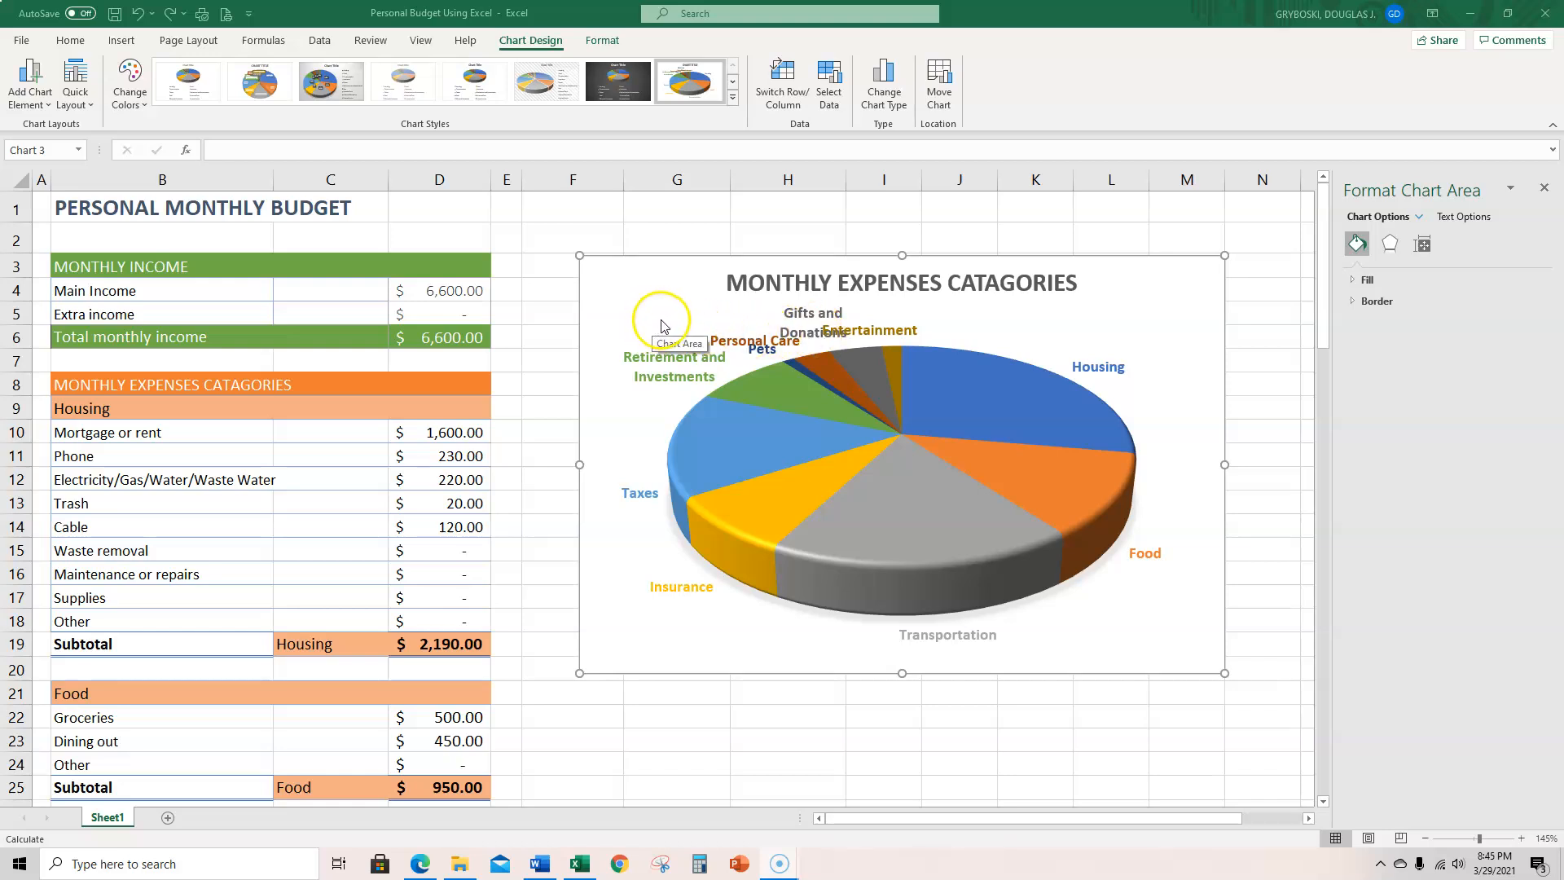
# Change the pie chart's data labels to the Data Callout format.
pyautogui.click(646, 295)
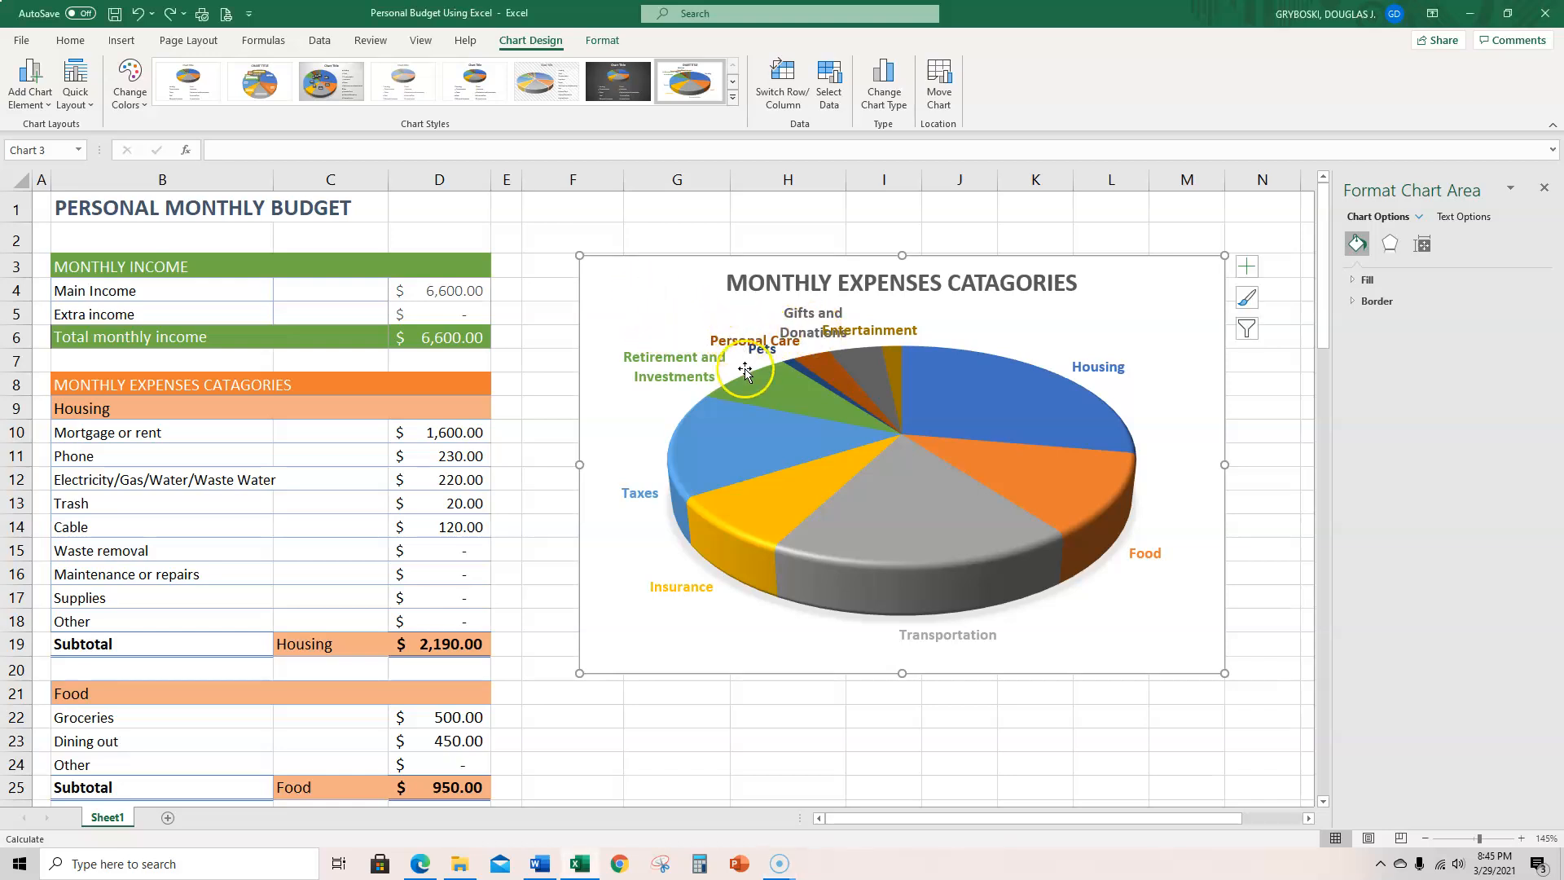
pyautogui.click(896, 426)
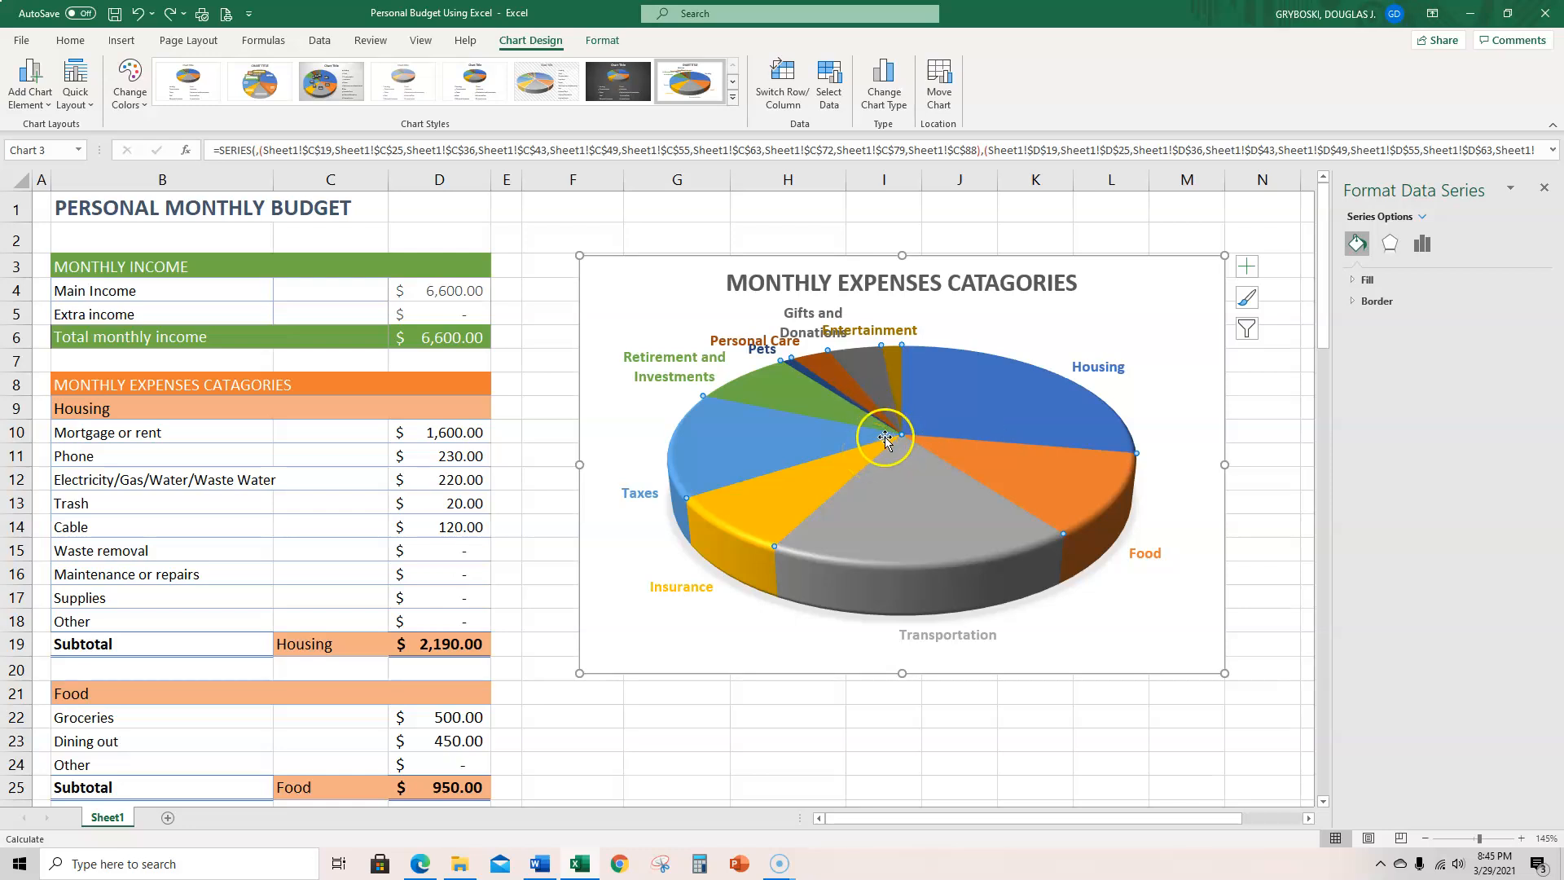
pyautogui.click(1247, 267)
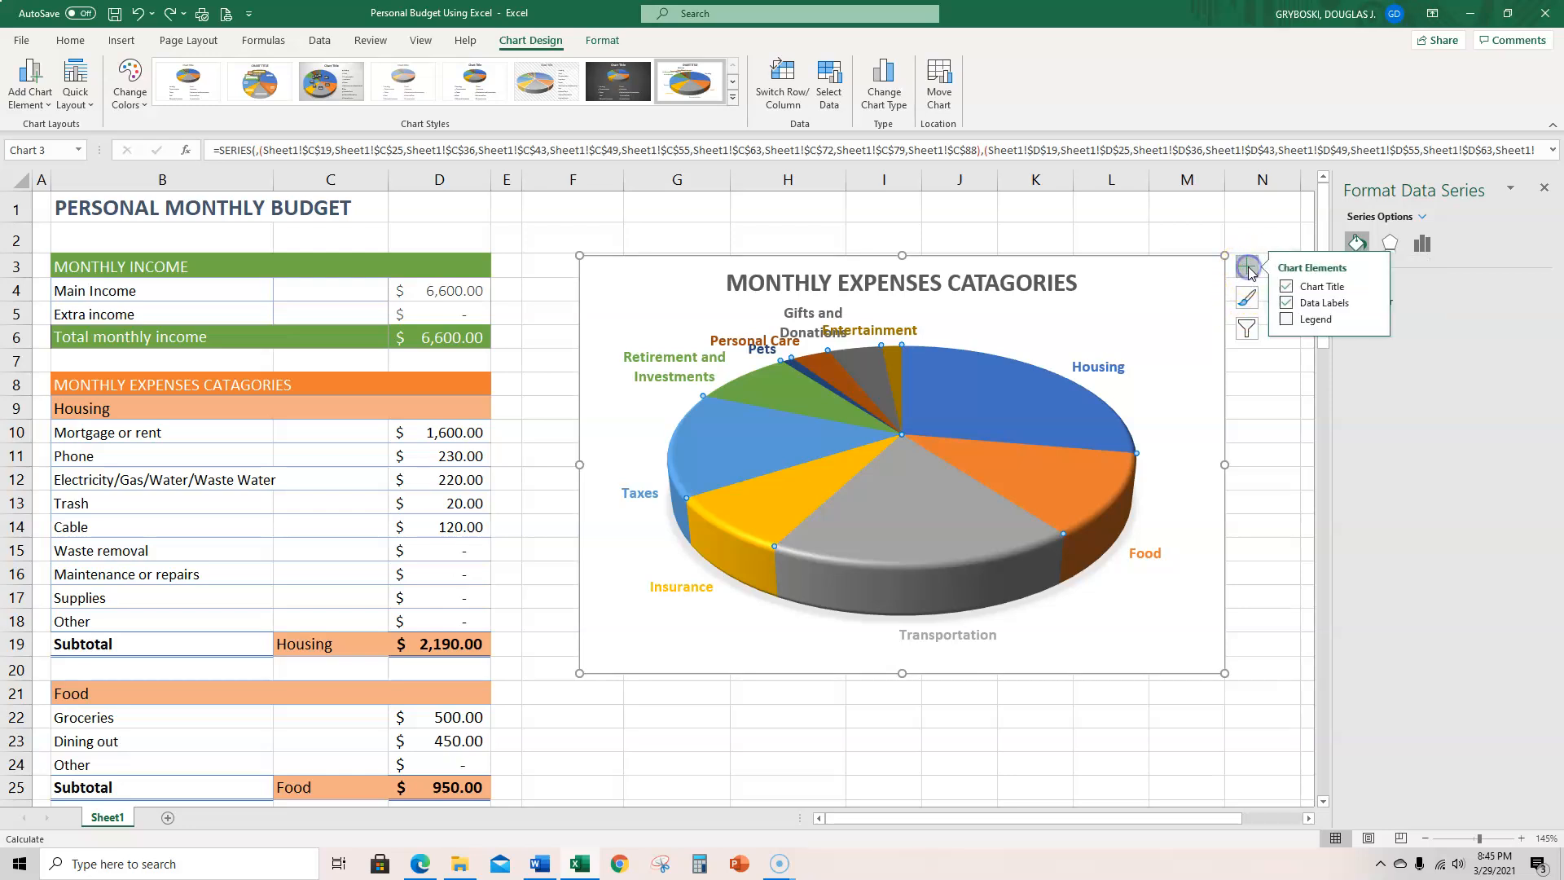
pyautogui.moveTo(1290, 306)
pyautogui.click(1374, 303)
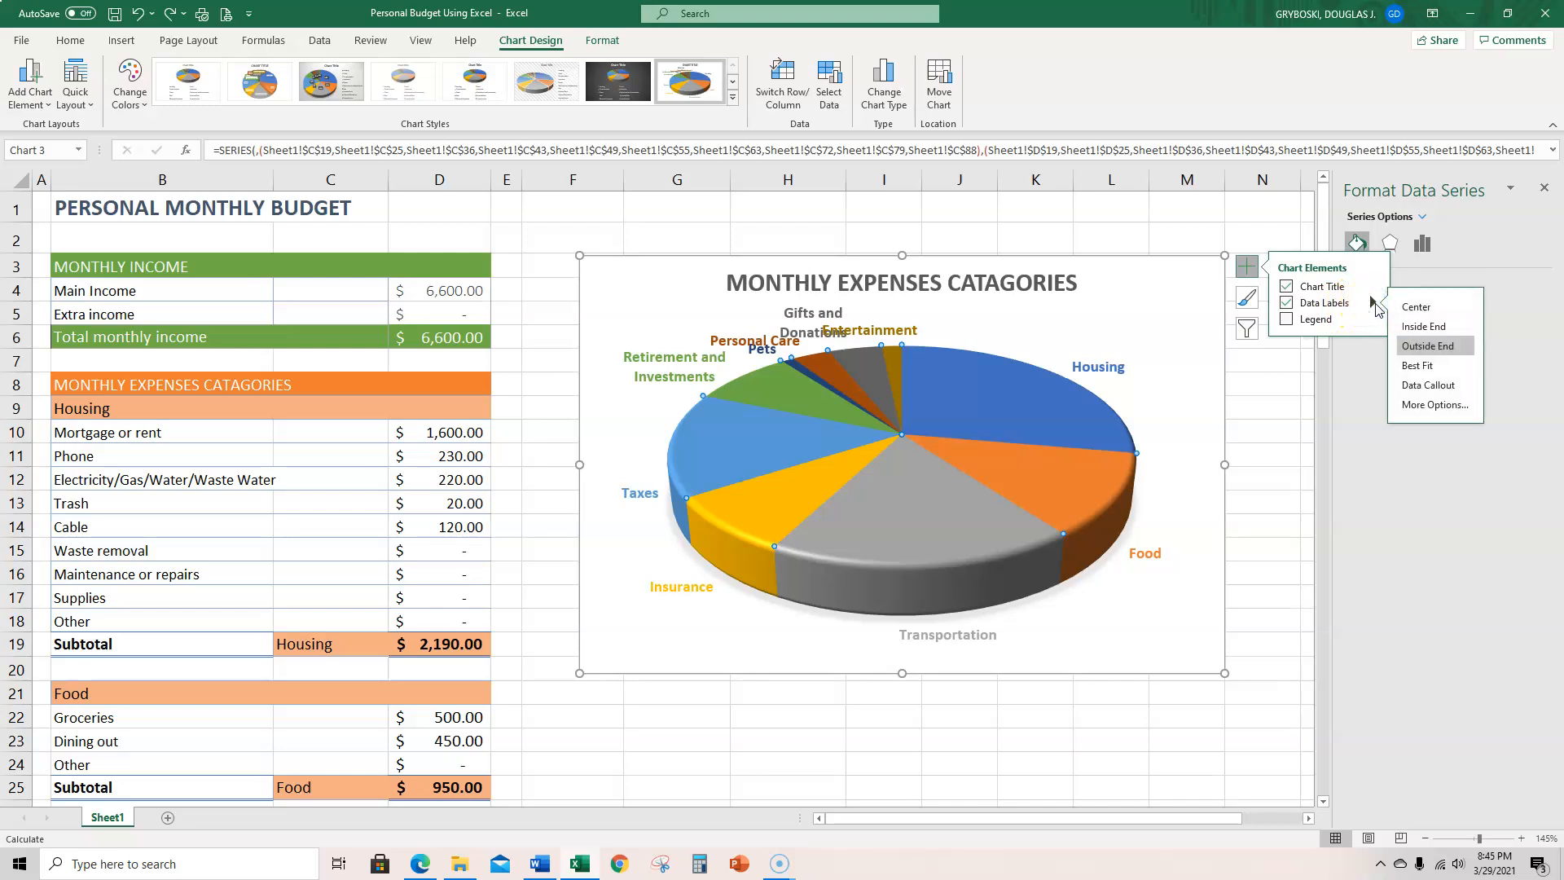
pyautogui.click(1417, 308)
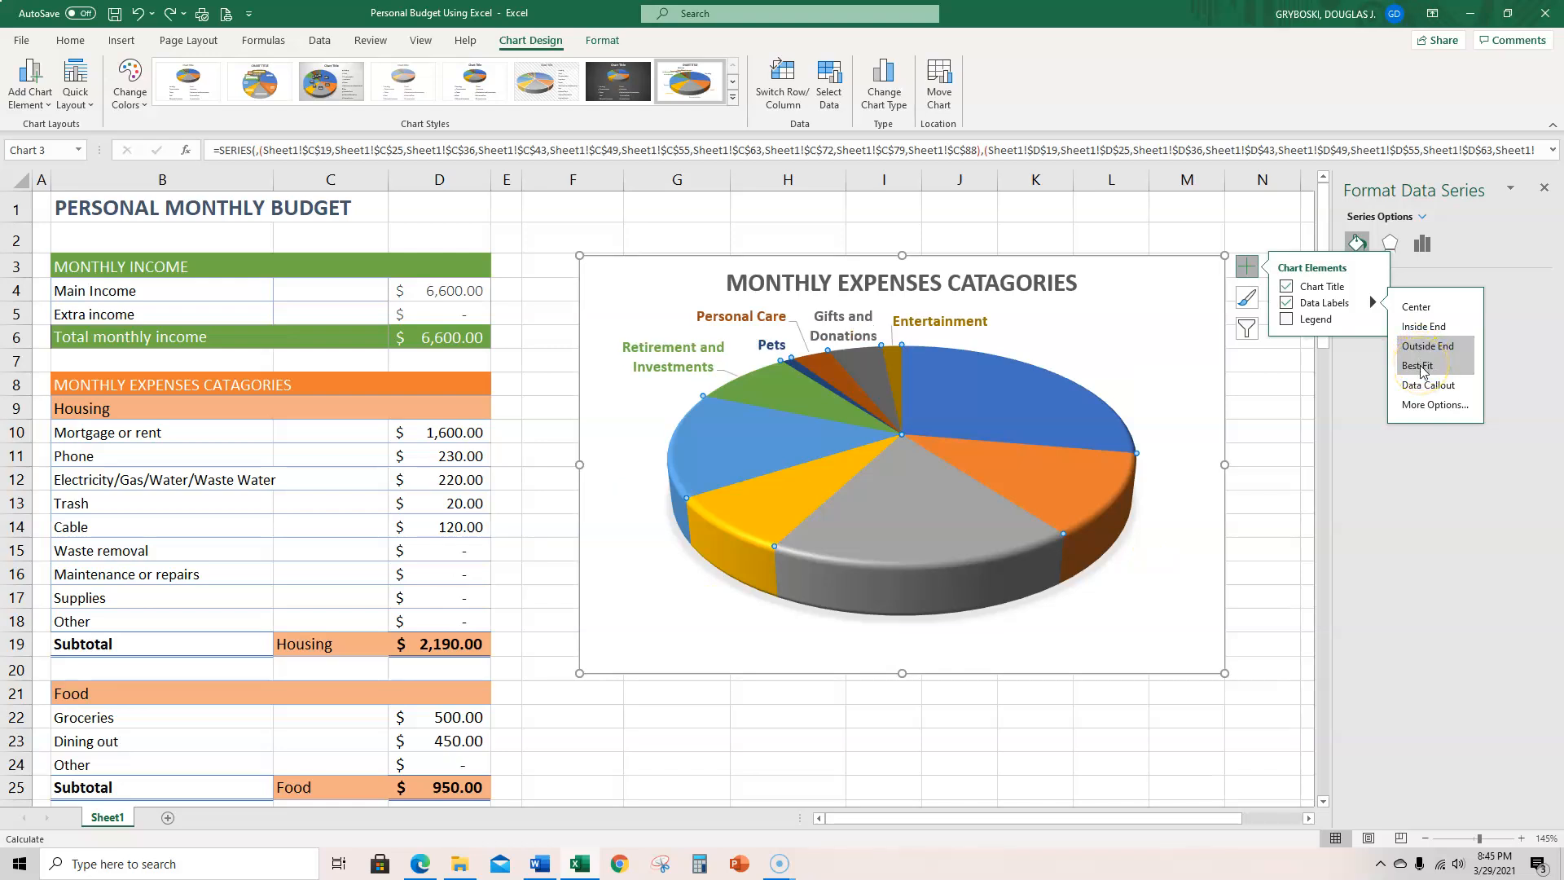
pyautogui.click(1424, 391)
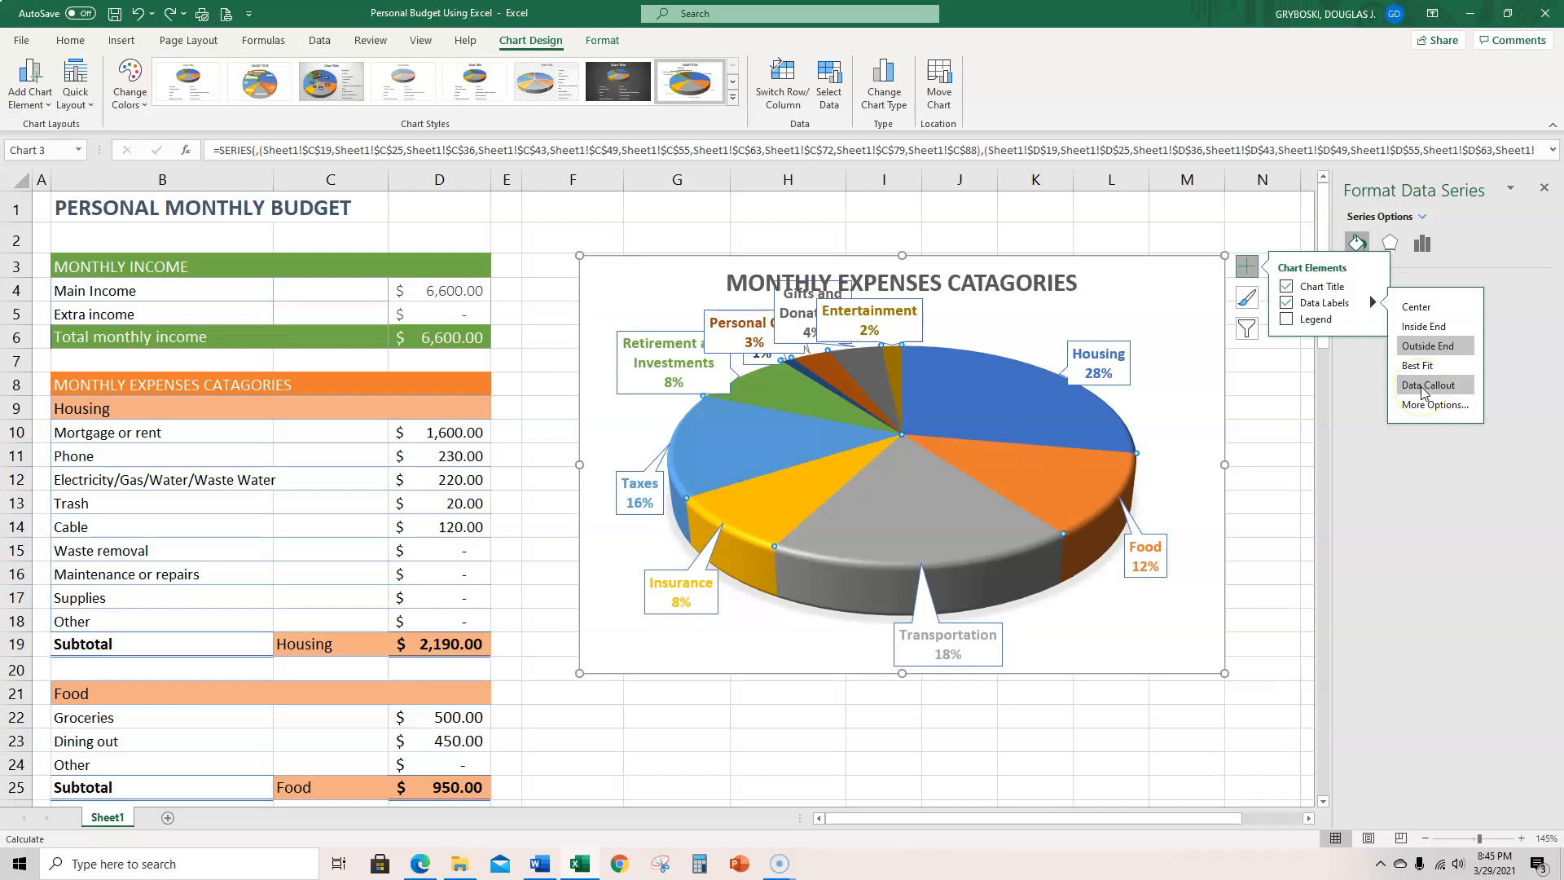
pyautogui.click(1424, 391)
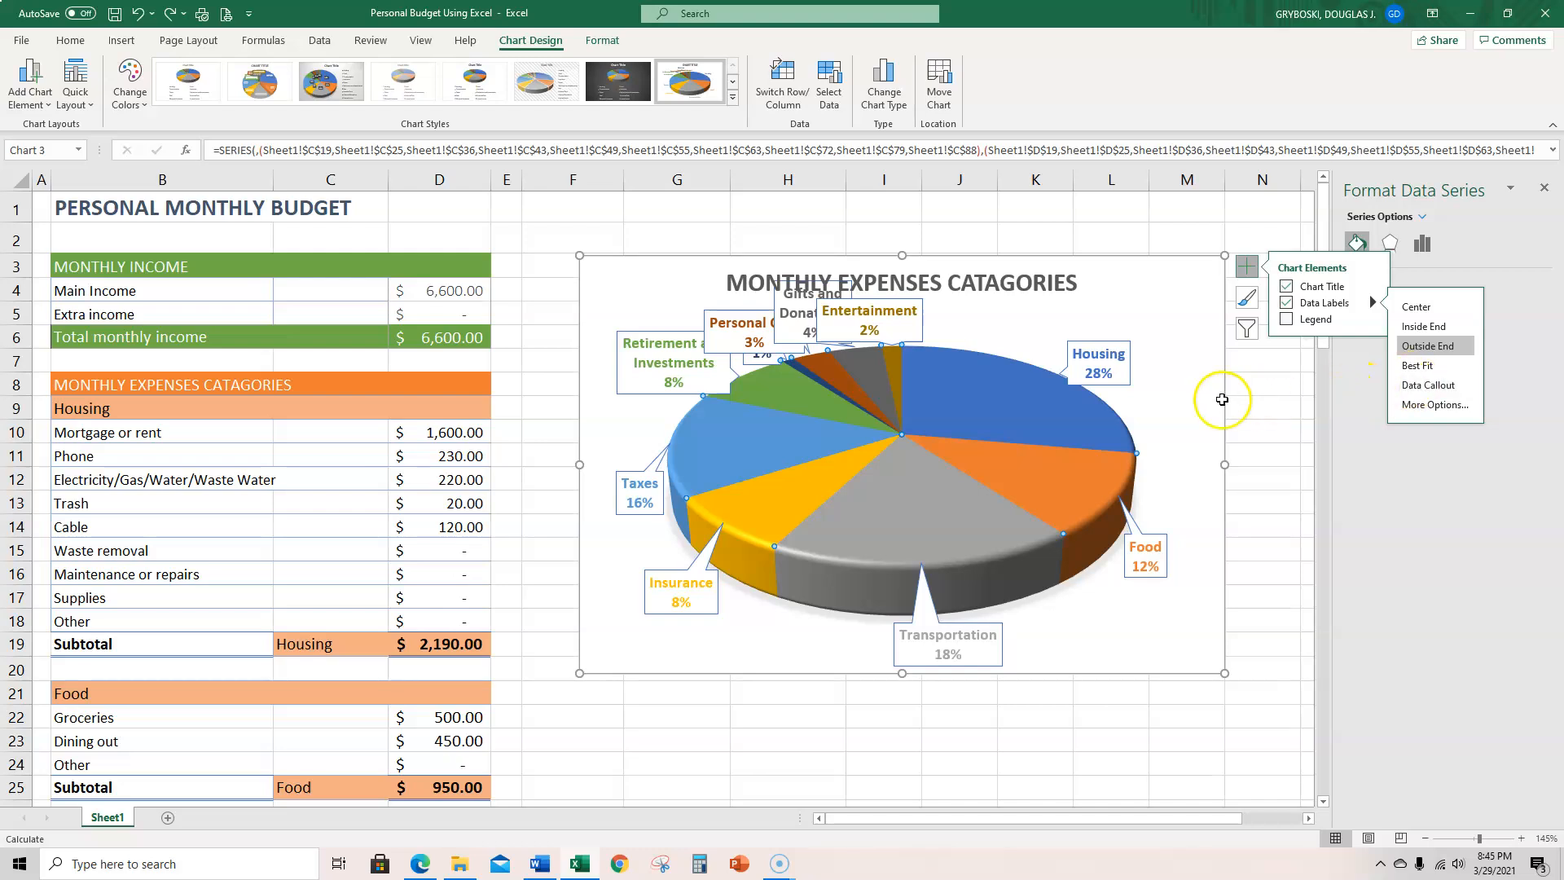
# Rotate the expenses pie chart by setting its angle of first slice to 42°.
pyautogui.click(906, 432)
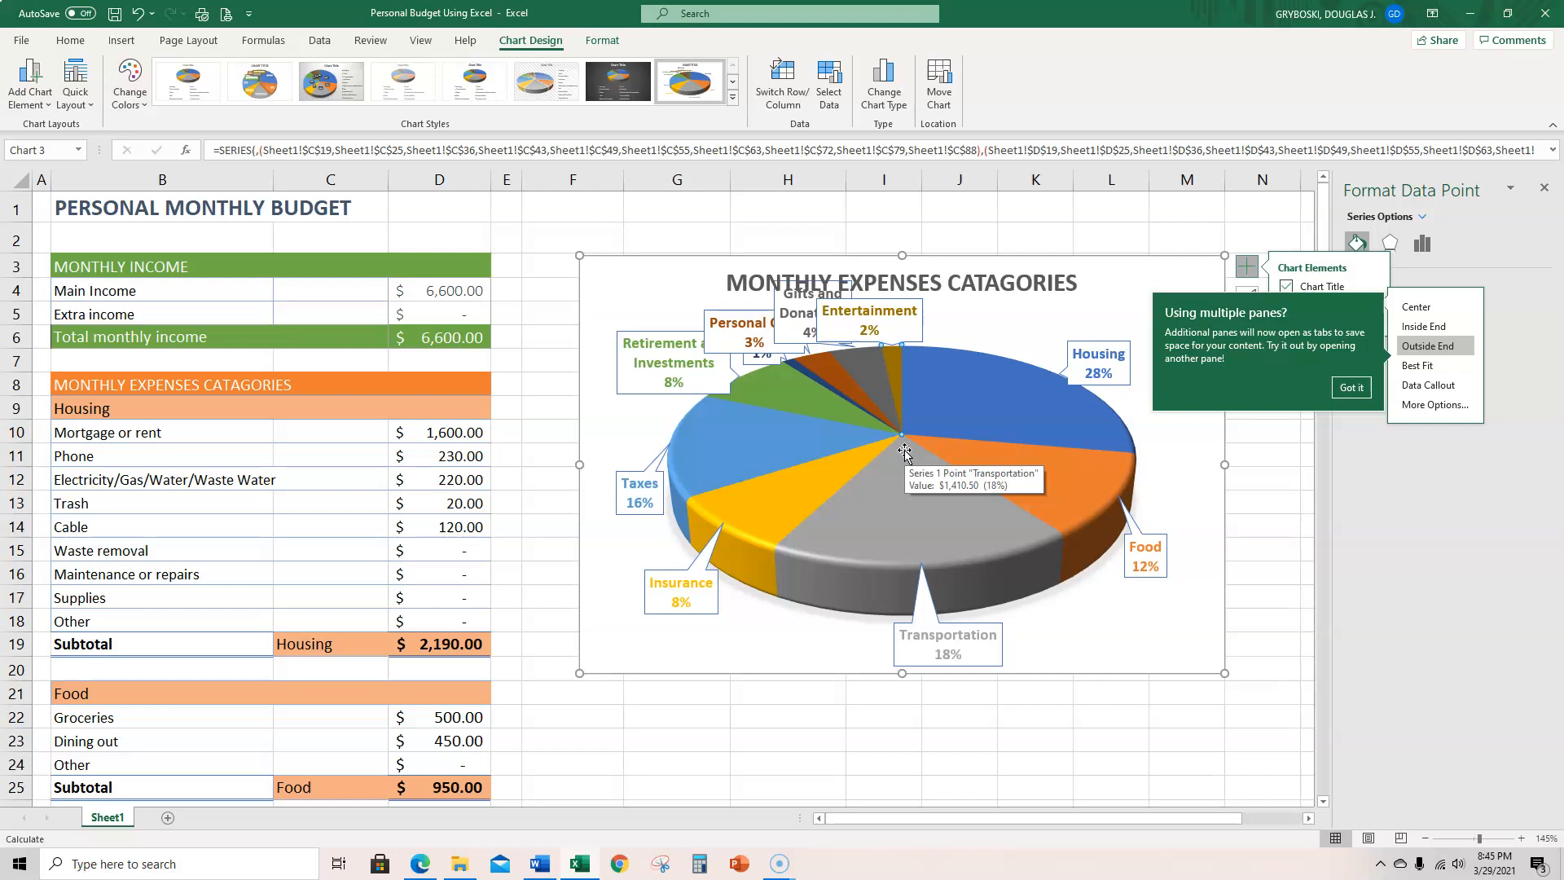
pyautogui.click(1352, 387)
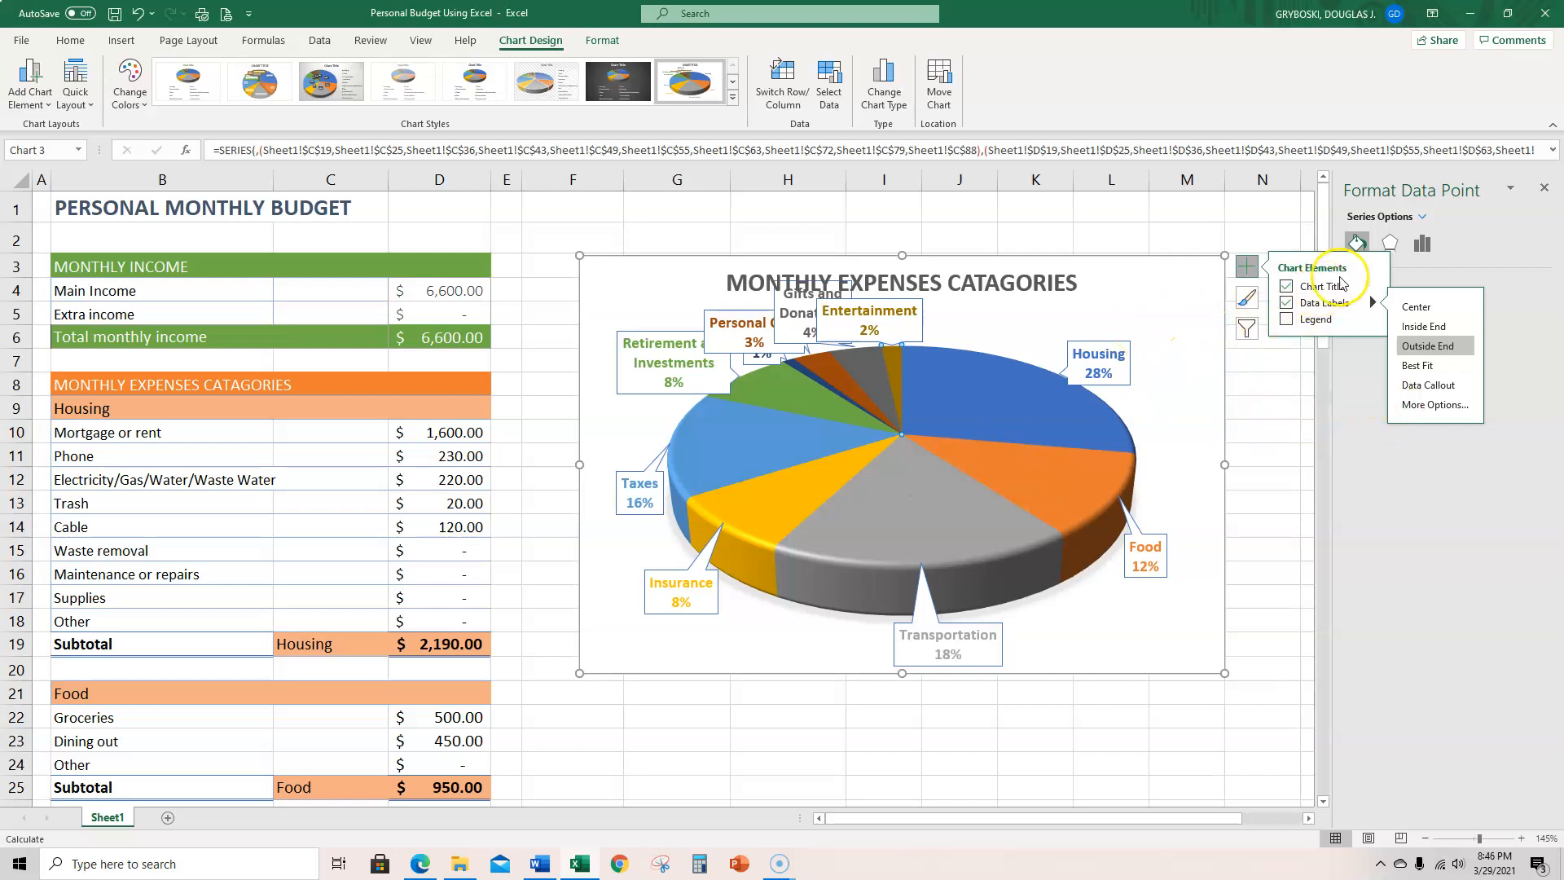
pyautogui.click(1246, 214)
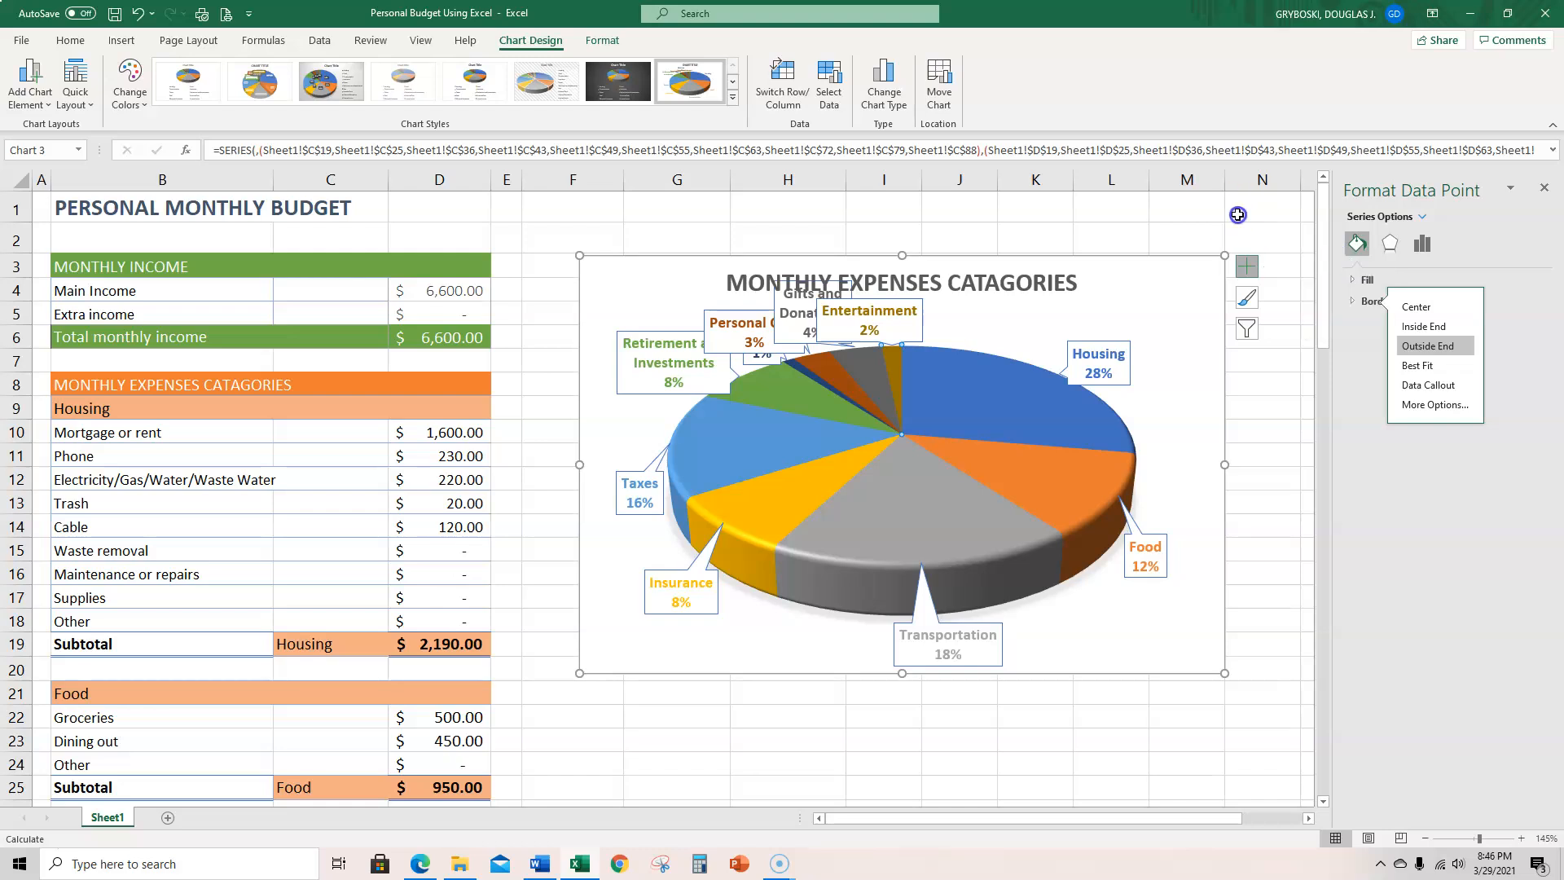
pyautogui.click(898, 446)
pyautogui.click(933, 440)
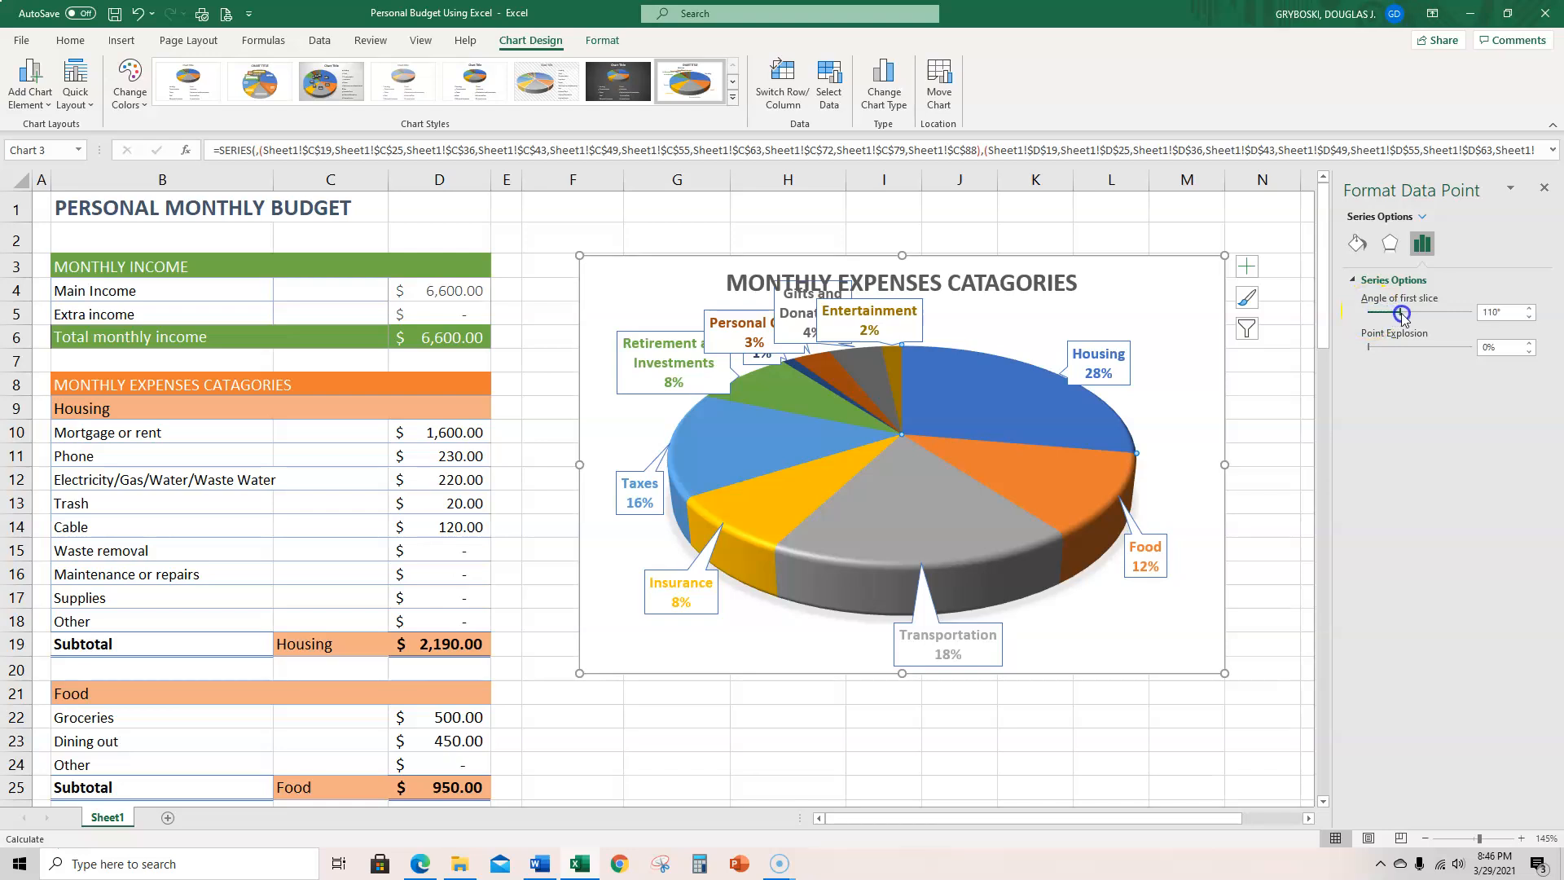
pyautogui.moveTo(1407, 315); pyautogui.dragTo(1407, 315)
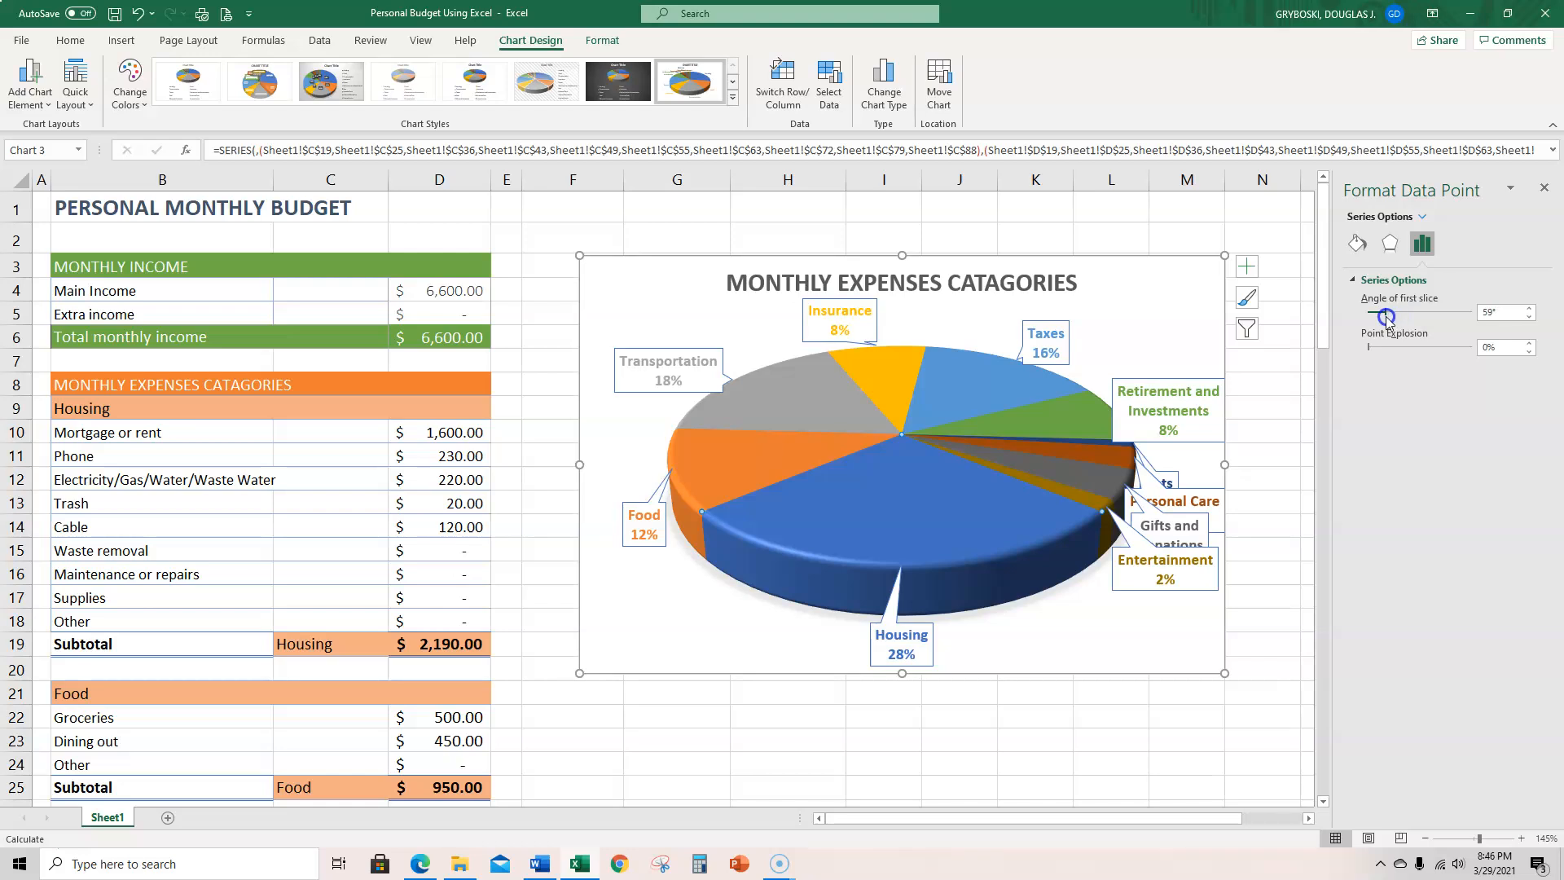
pyautogui.moveTo(1388, 319); pyautogui.dragTo(1383, 320)
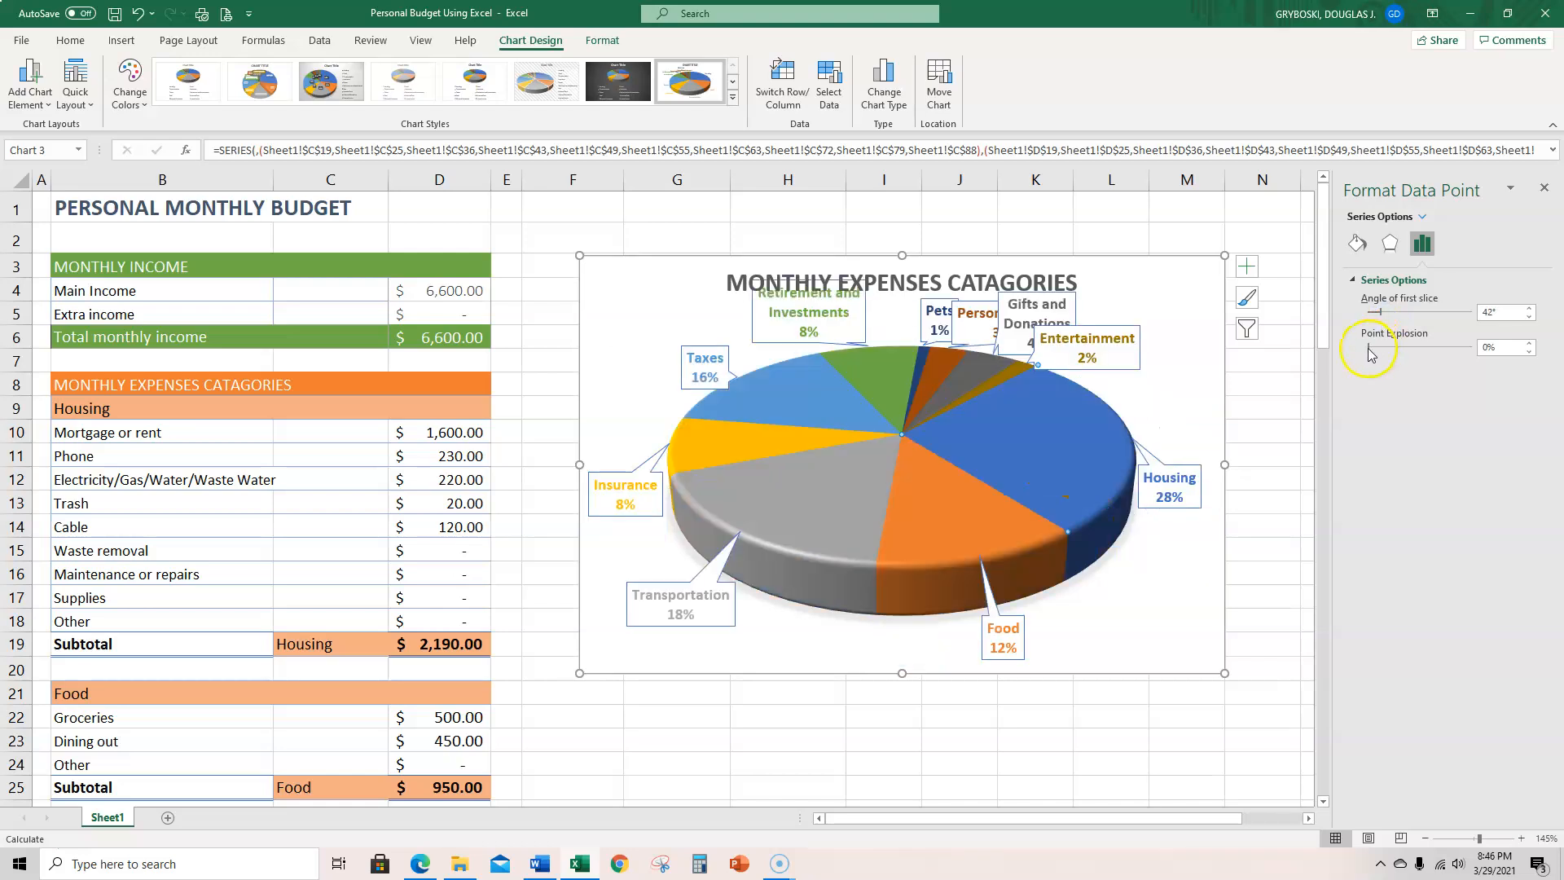
# Try separating the Transportation slice from the pie with point explosion, and return it to 0%.
pyautogui.moveTo(1374, 350)
pyautogui.mouseDown()
pyautogui.moveTo(1391, 354)
pyautogui.moveTo(1356, 355)
pyautogui.mouseUp()
pyautogui.click(859, 455)
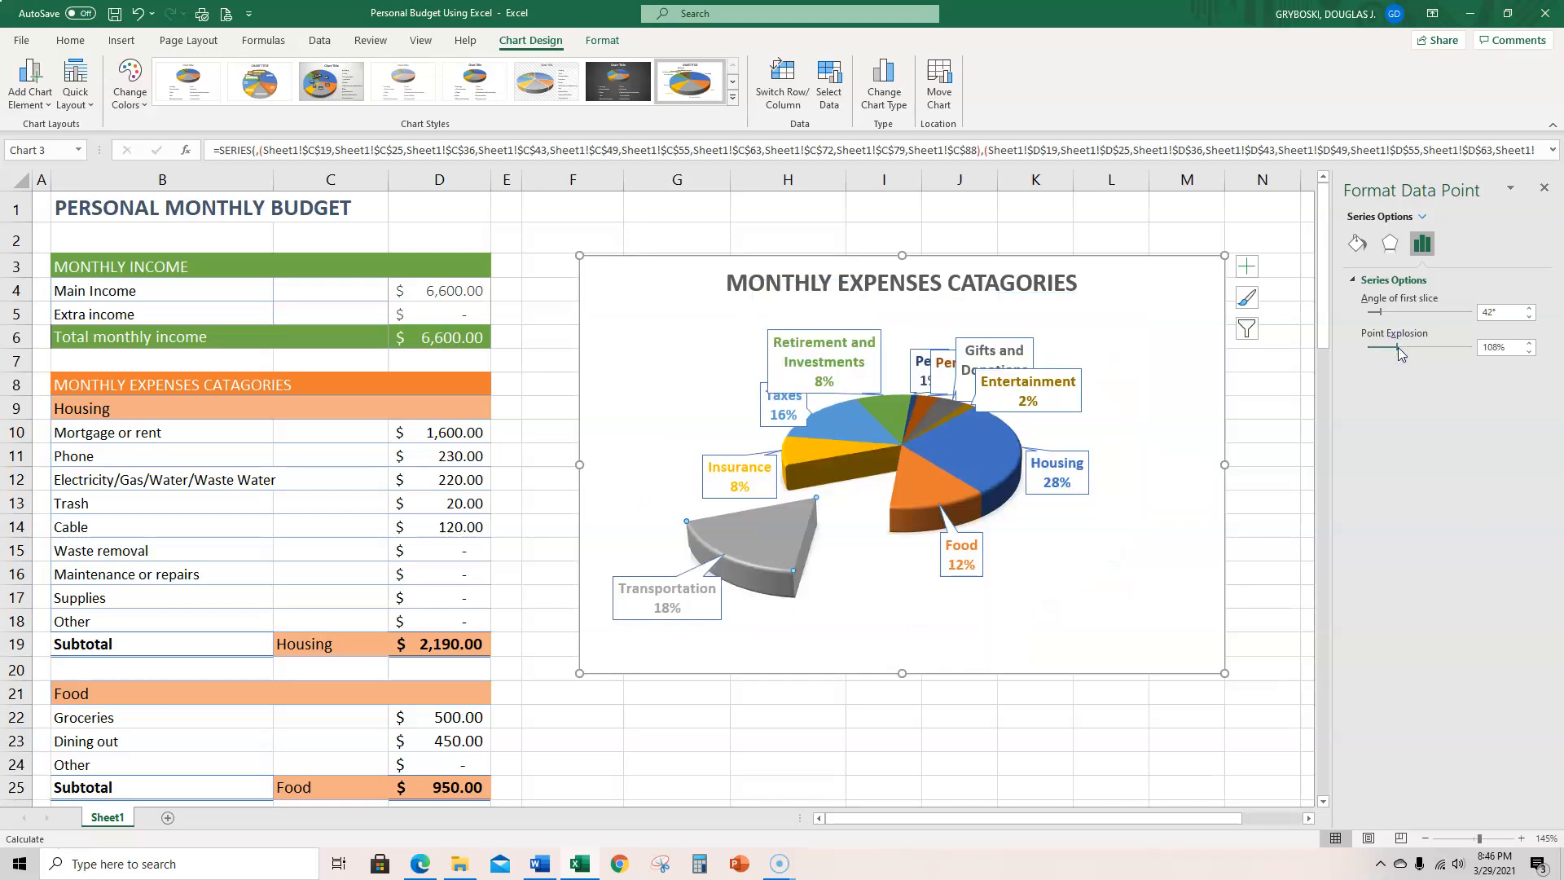
pyautogui.moveTo(1398, 348); pyautogui.dragTo(1351, 350)
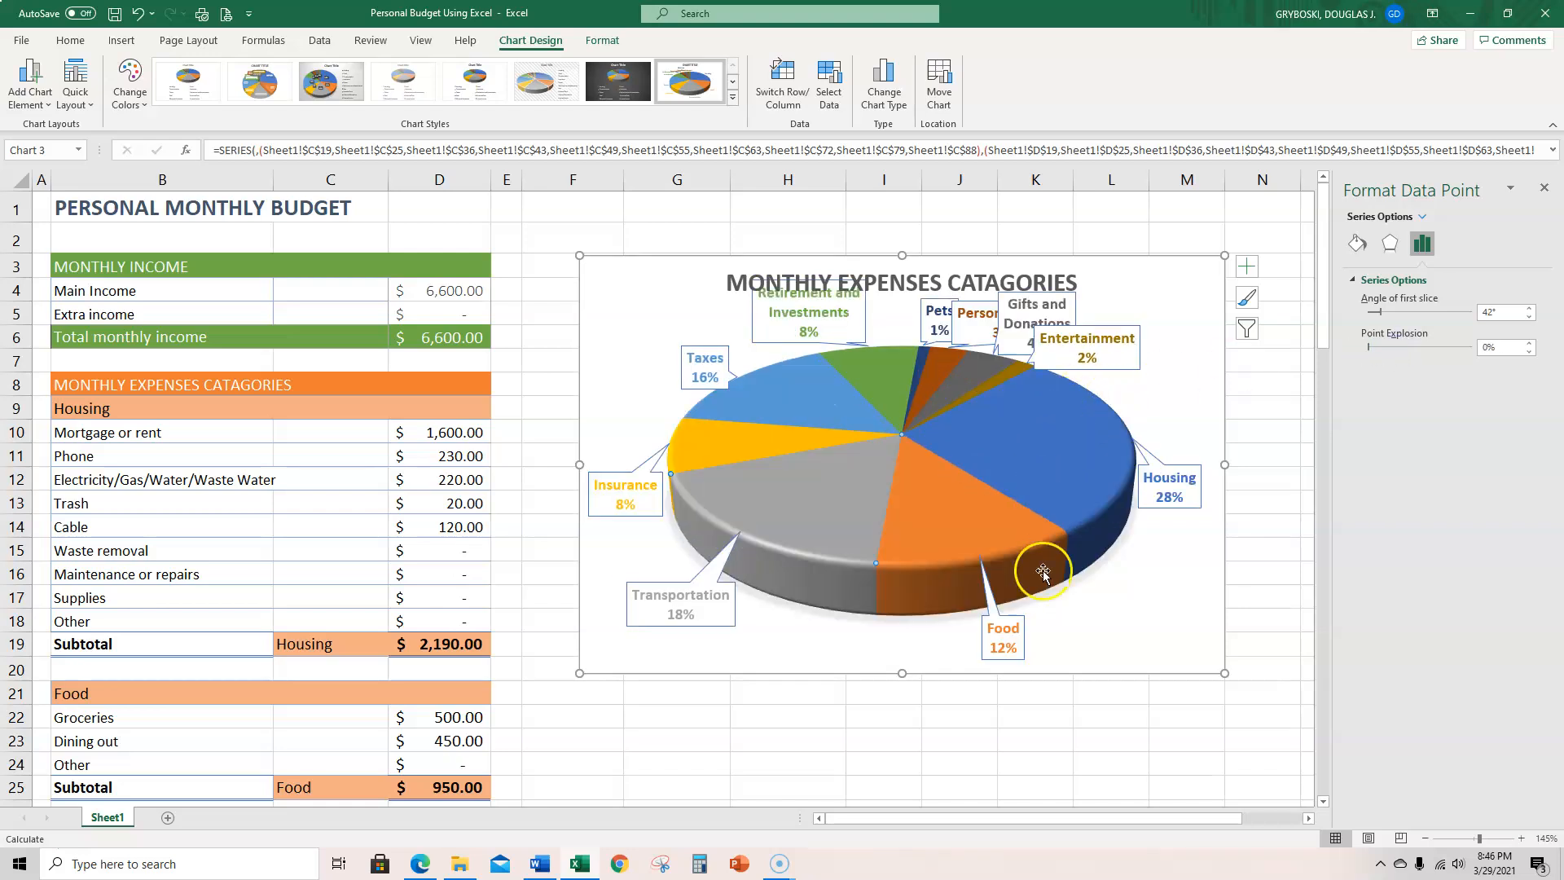
# Separate all slices of the expenses pie by setting the whole series' pie explosion to 24%.
pyautogui.click(1174, 621)
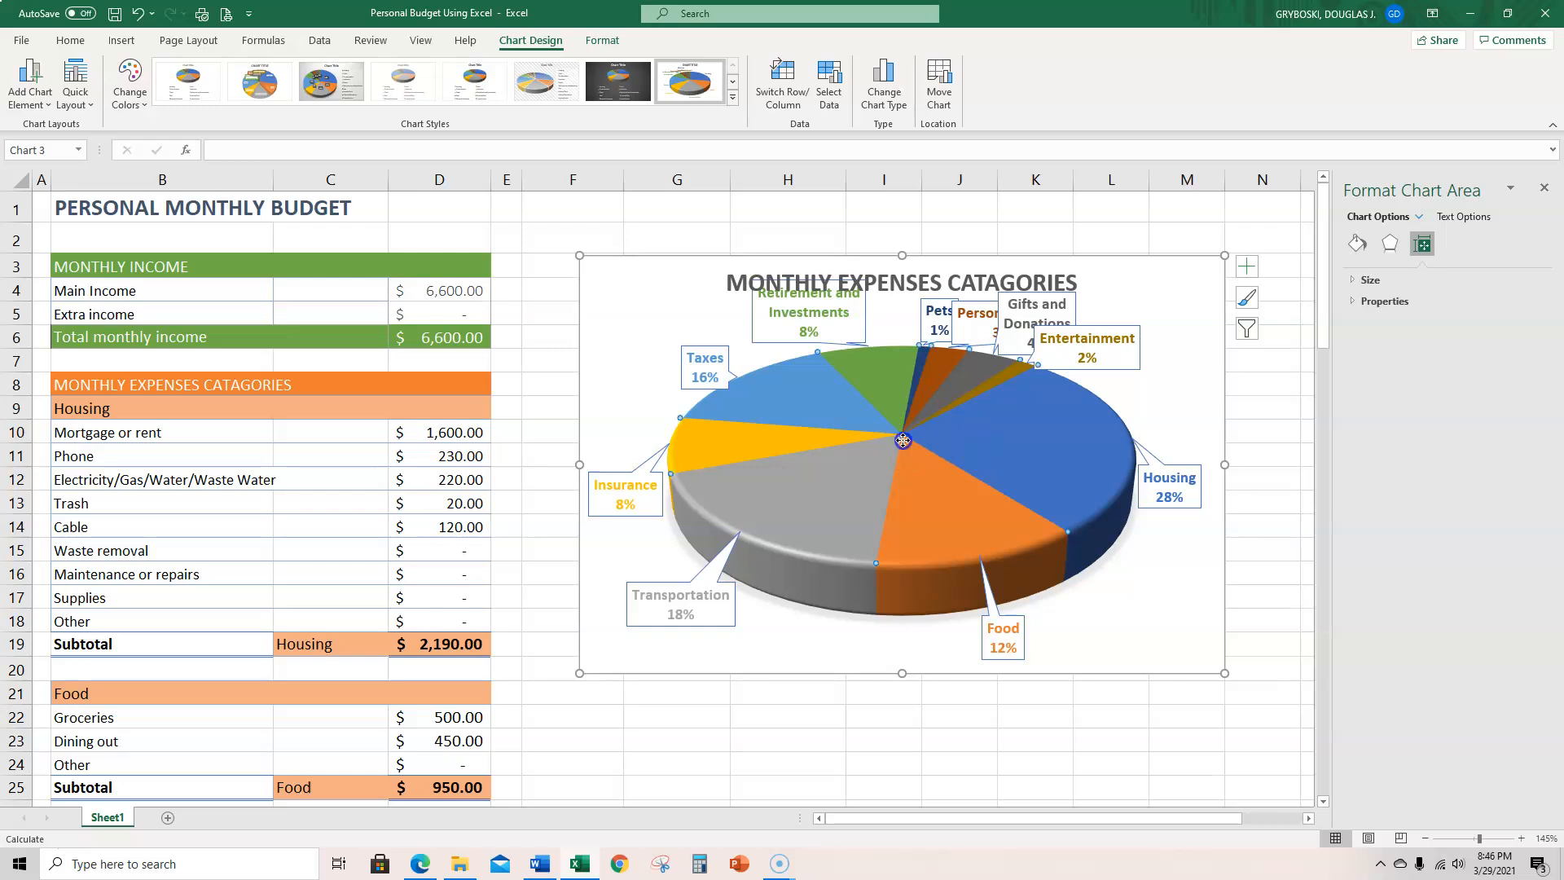
pyautogui.click(1000, 394)
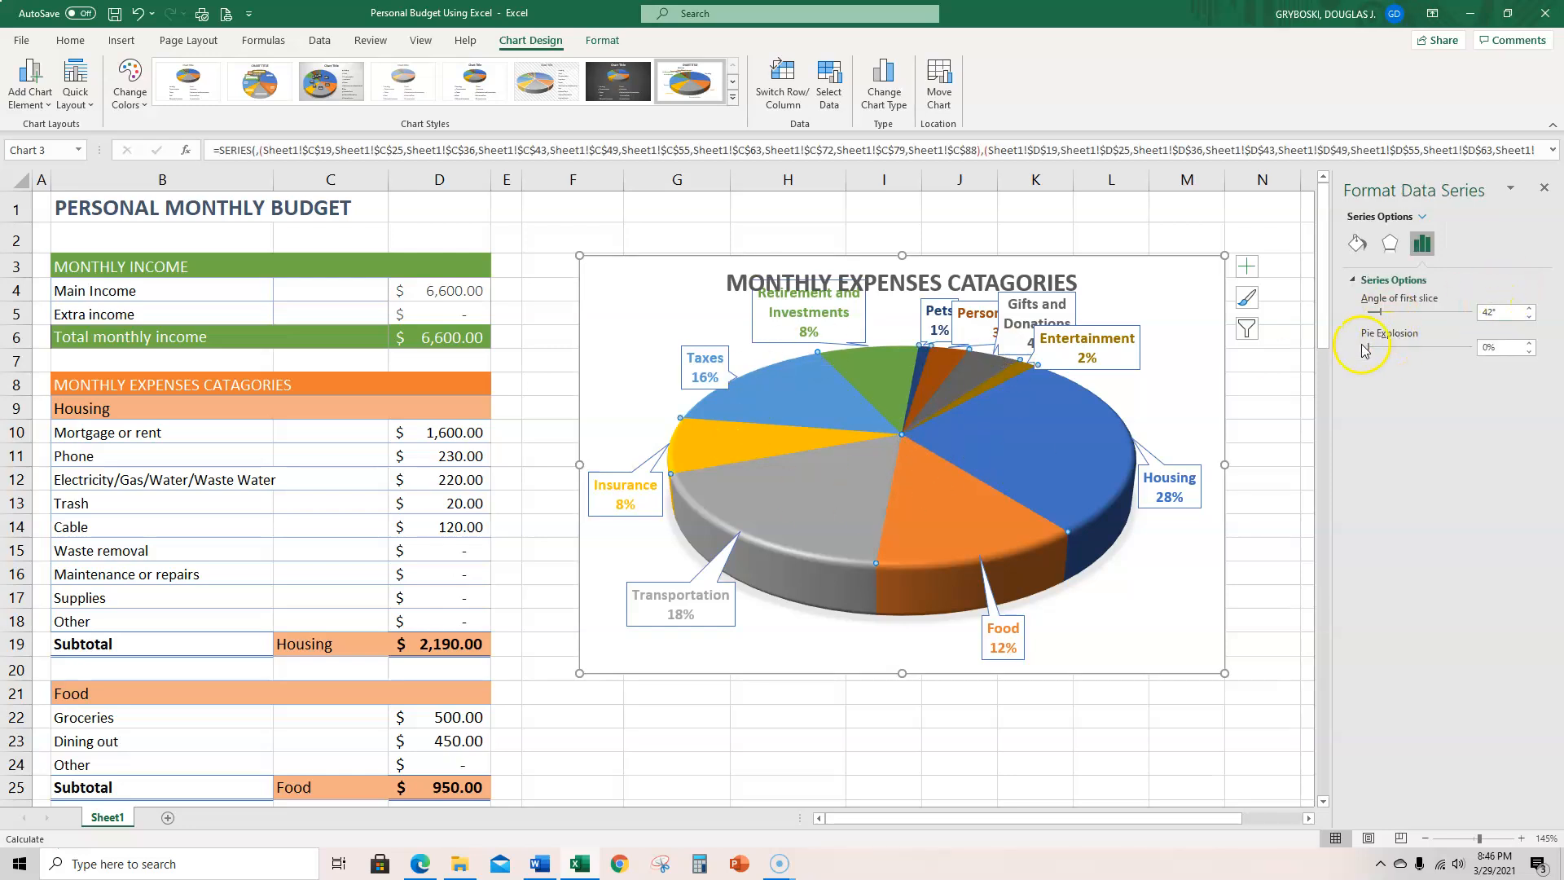
pyautogui.moveTo(1371, 349); pyautogui.dragTo(1412, 350)
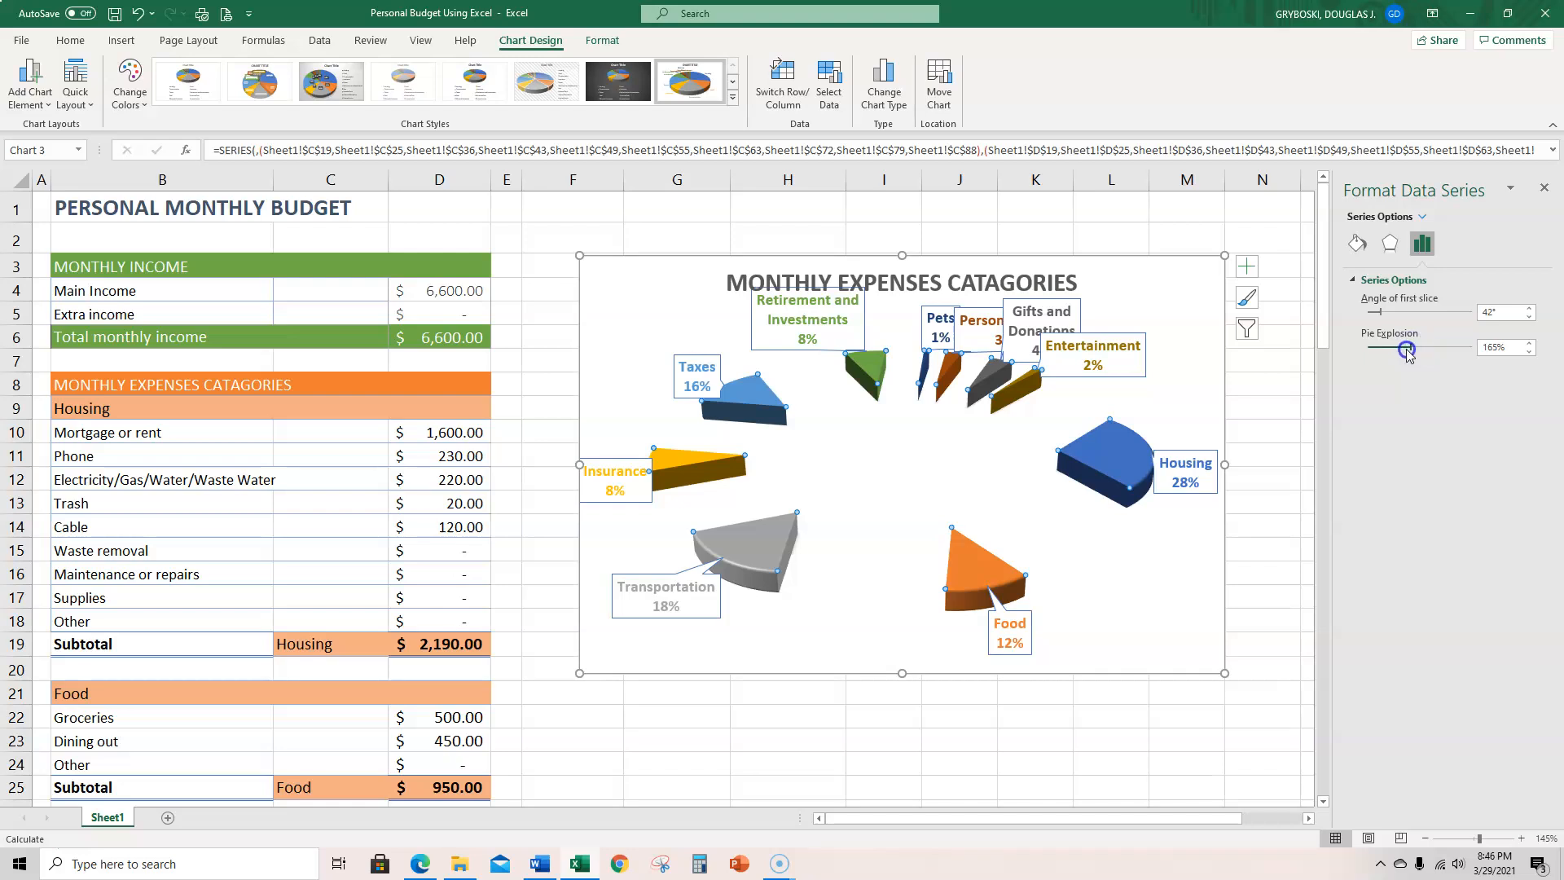
pyautogui.moveTo(1386, 355); pyautogui.dragTo(1388, 356)
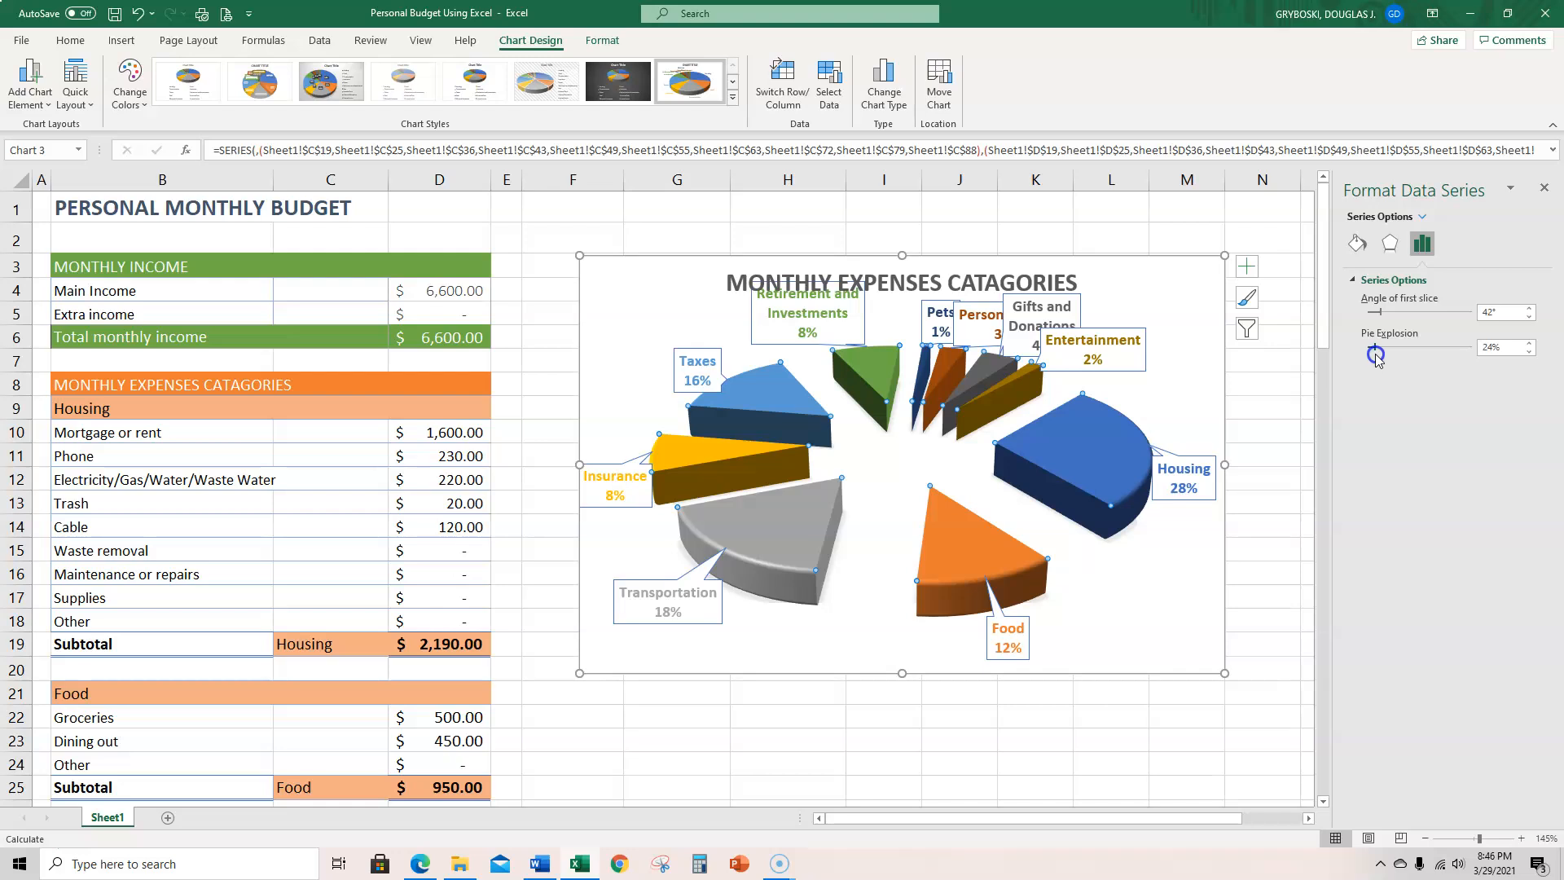
pyautogui.moveTo(1376, 358); pyautogui.dragTo(1375, 357)
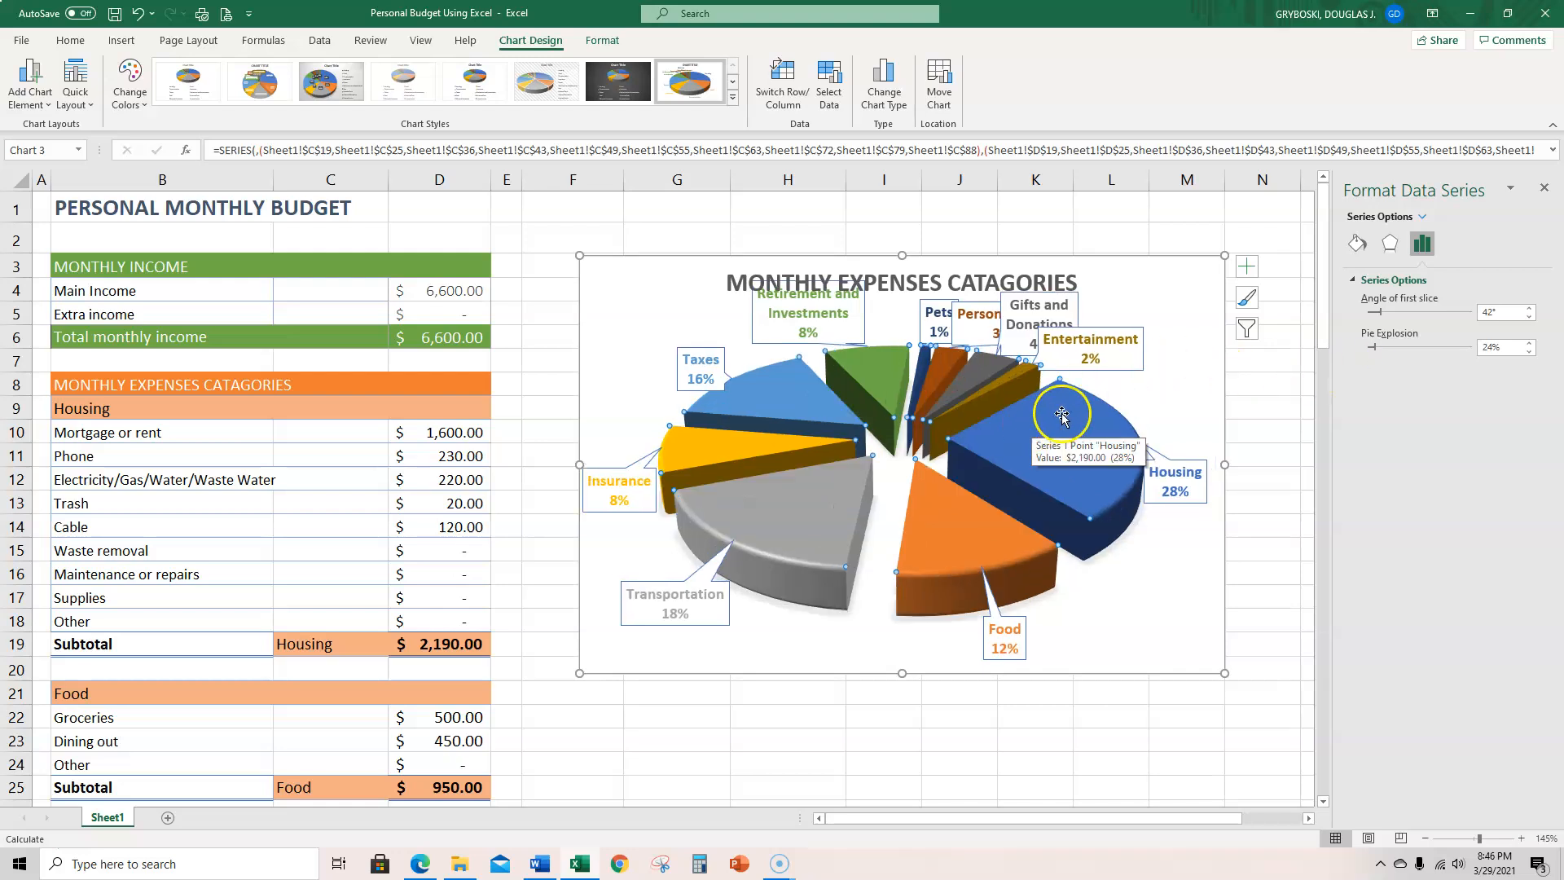
# Move the Entertainment and the Gifts and Donations callouts outward to the right, clear of the Personal Care callout and each other.
pyautogui.click(1074, 357)
pyautogui.moveTo(1074, 357); pyautogui.dragTo(1125, 369)
pyautogui.moveTo(1151, 381); pyautogui.dragTo(1189, 343)
pyautogui.click(1164, 342)
pyautogui.moveTo(1068, 311); pyautogui.dragTo(1167, 295)
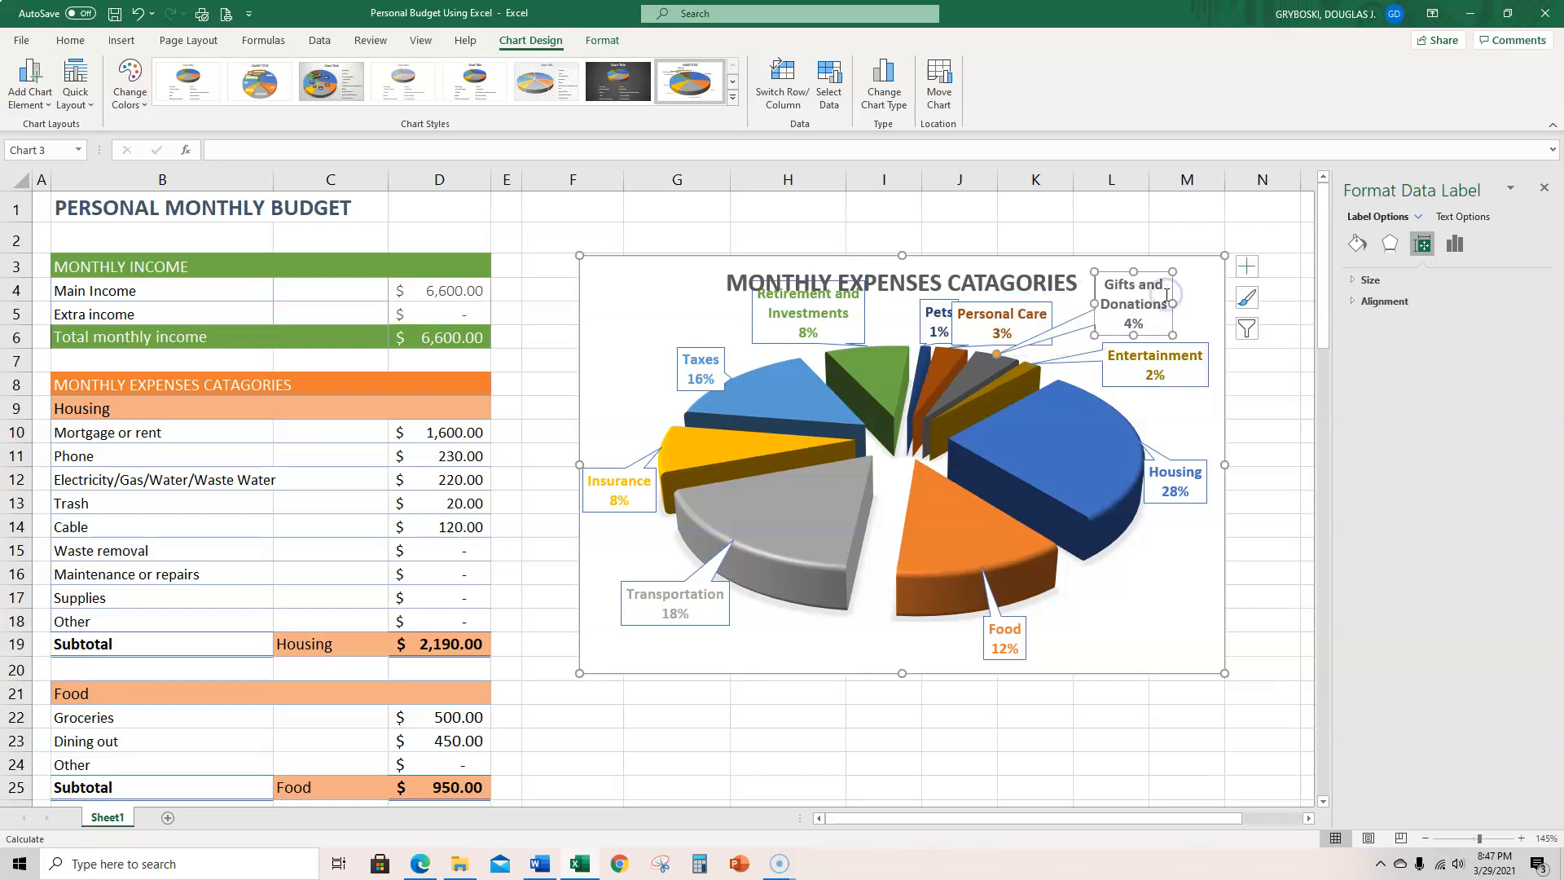
# Shift the Pets callout and the Retirement and Investments callout slightly left, away from their neighbouring labels.
pyautogui.click(937, 318)
pyautogui.moveTo(935, 319); pyautogui.dragTo(915, 308)
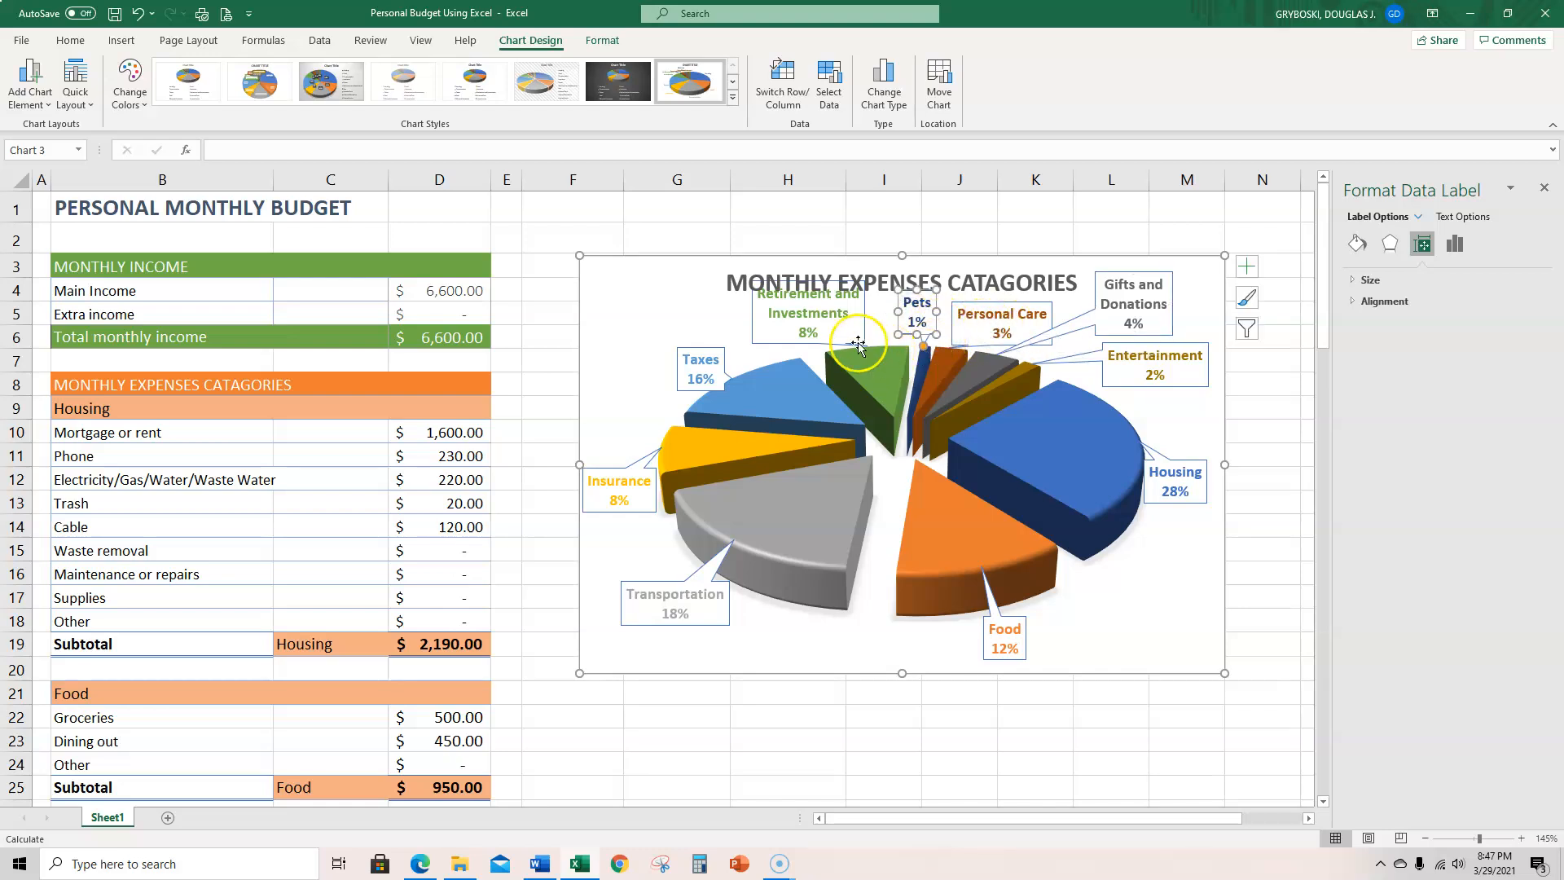
pyautogui.click(780, 332)
pyautogui.moveTo(780, 332); pyautogui.dragTo(756, 343)
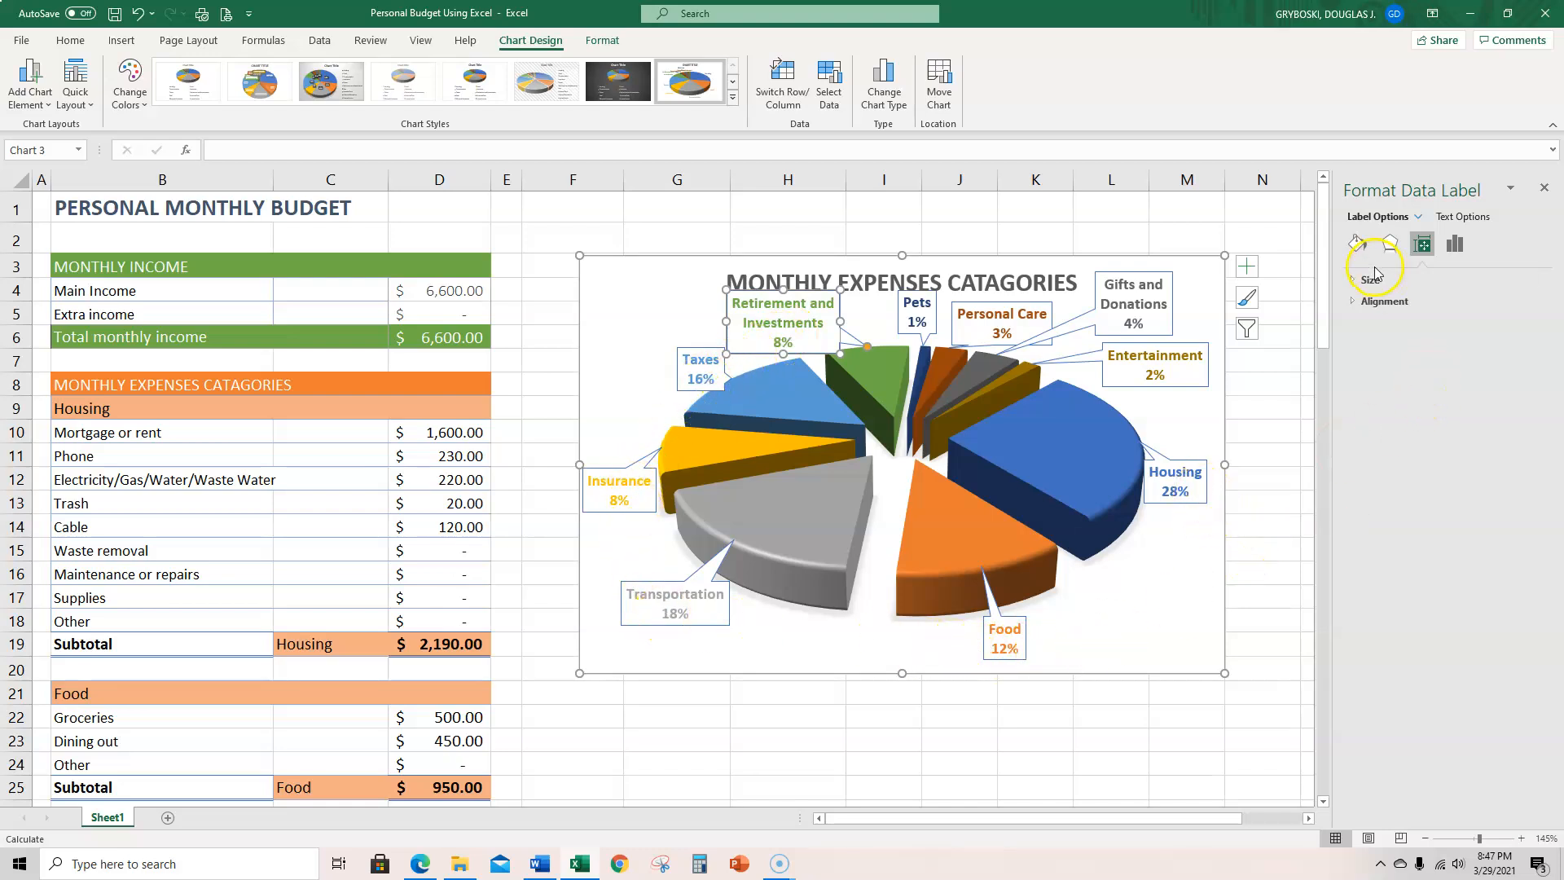
pyautogui.click(1247, 266)
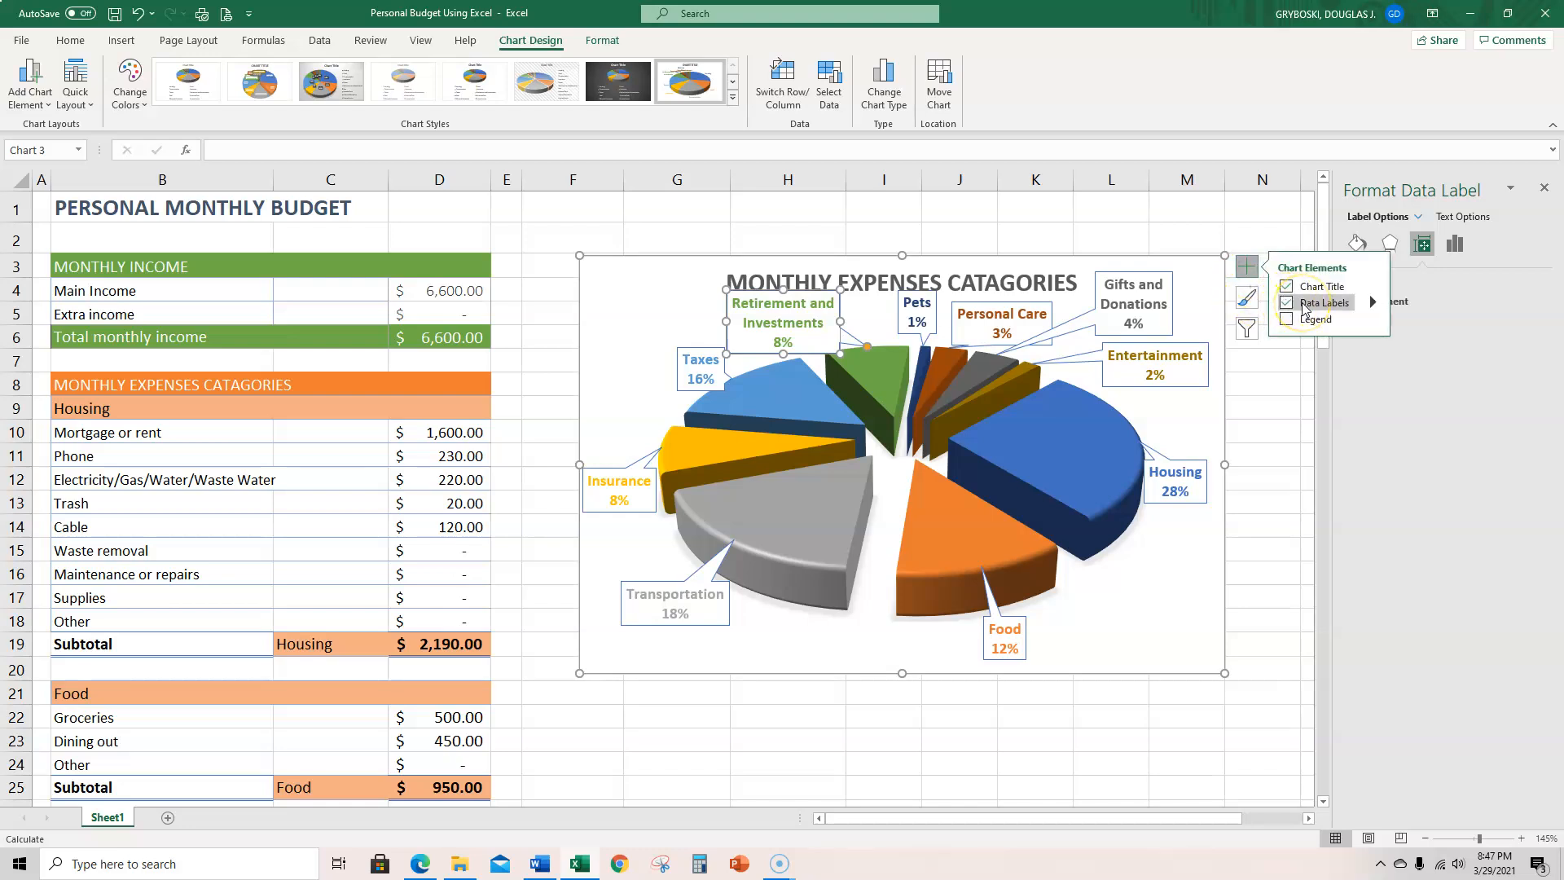
pyautogui.click(906, 458)
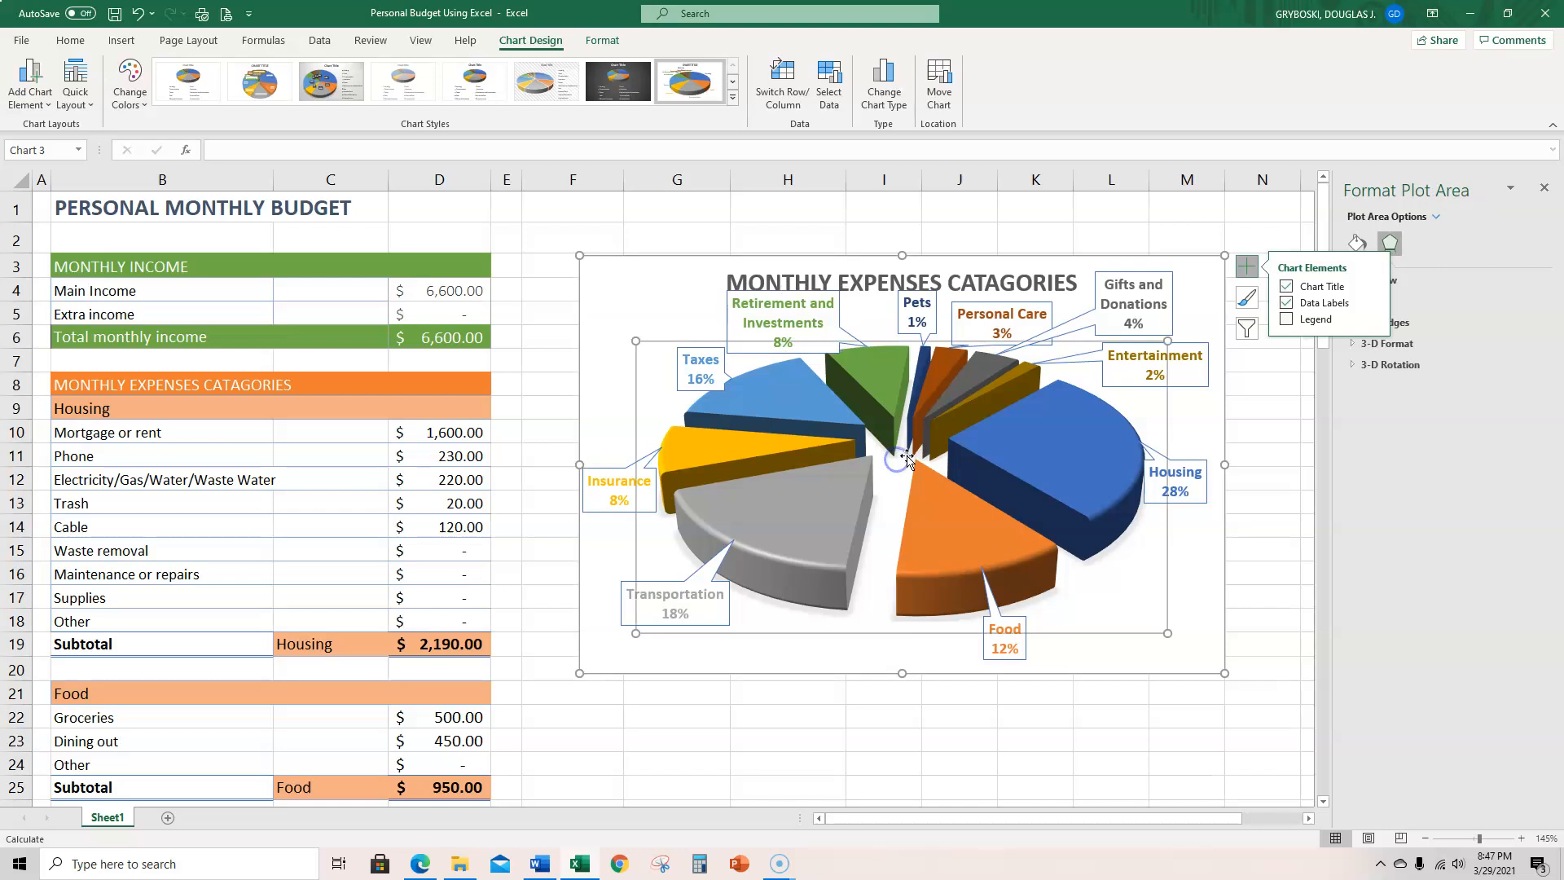
pyautogui.click(906, 458)
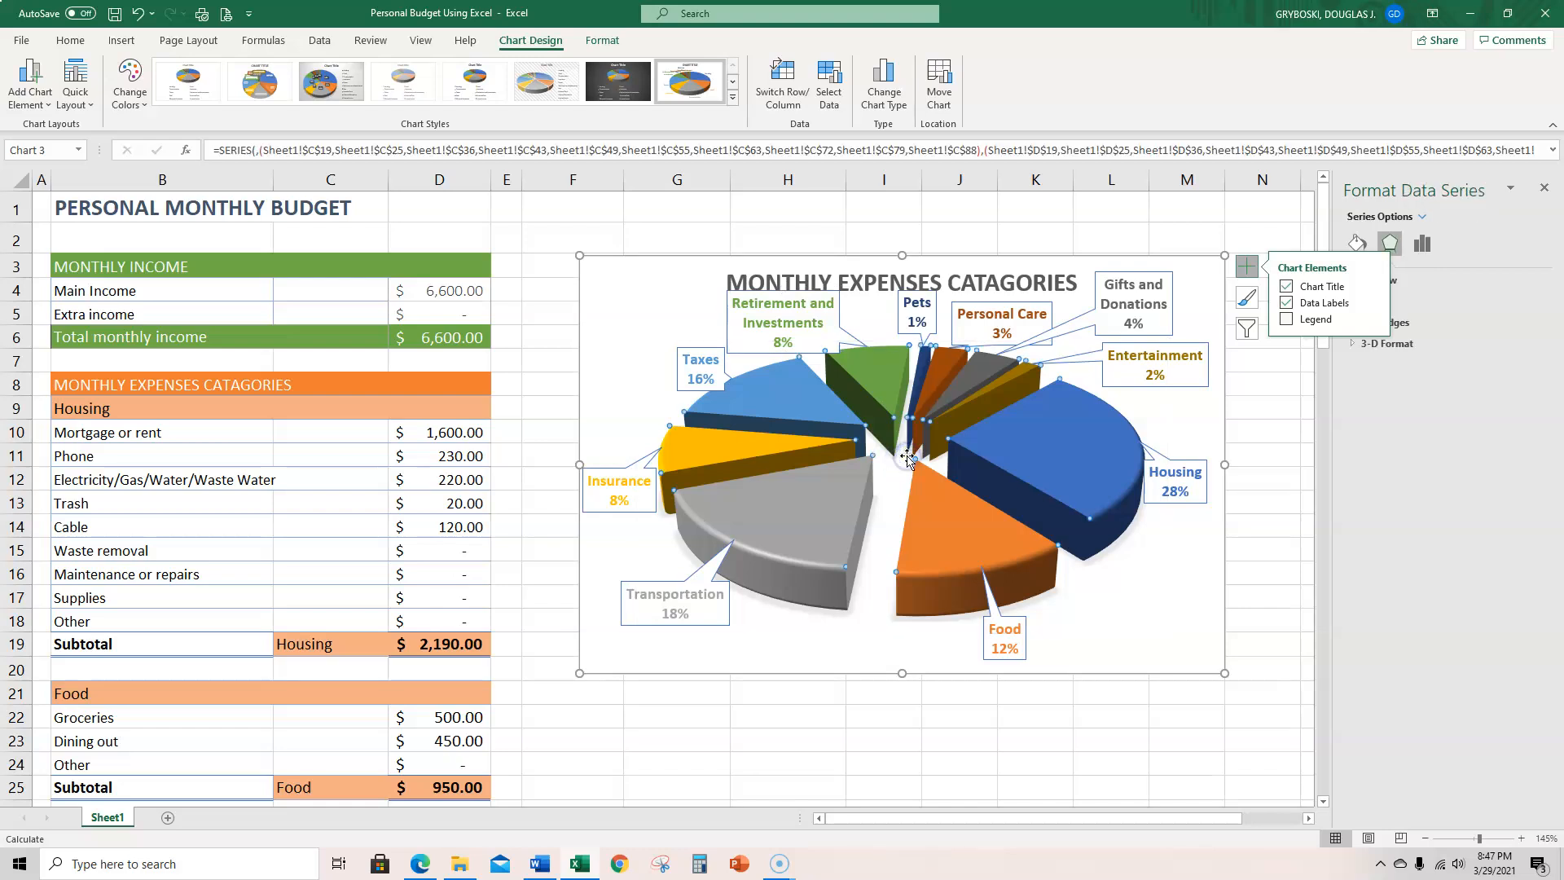
pyautogui.click(1295, 236)
pyautogui.click(895, 484)
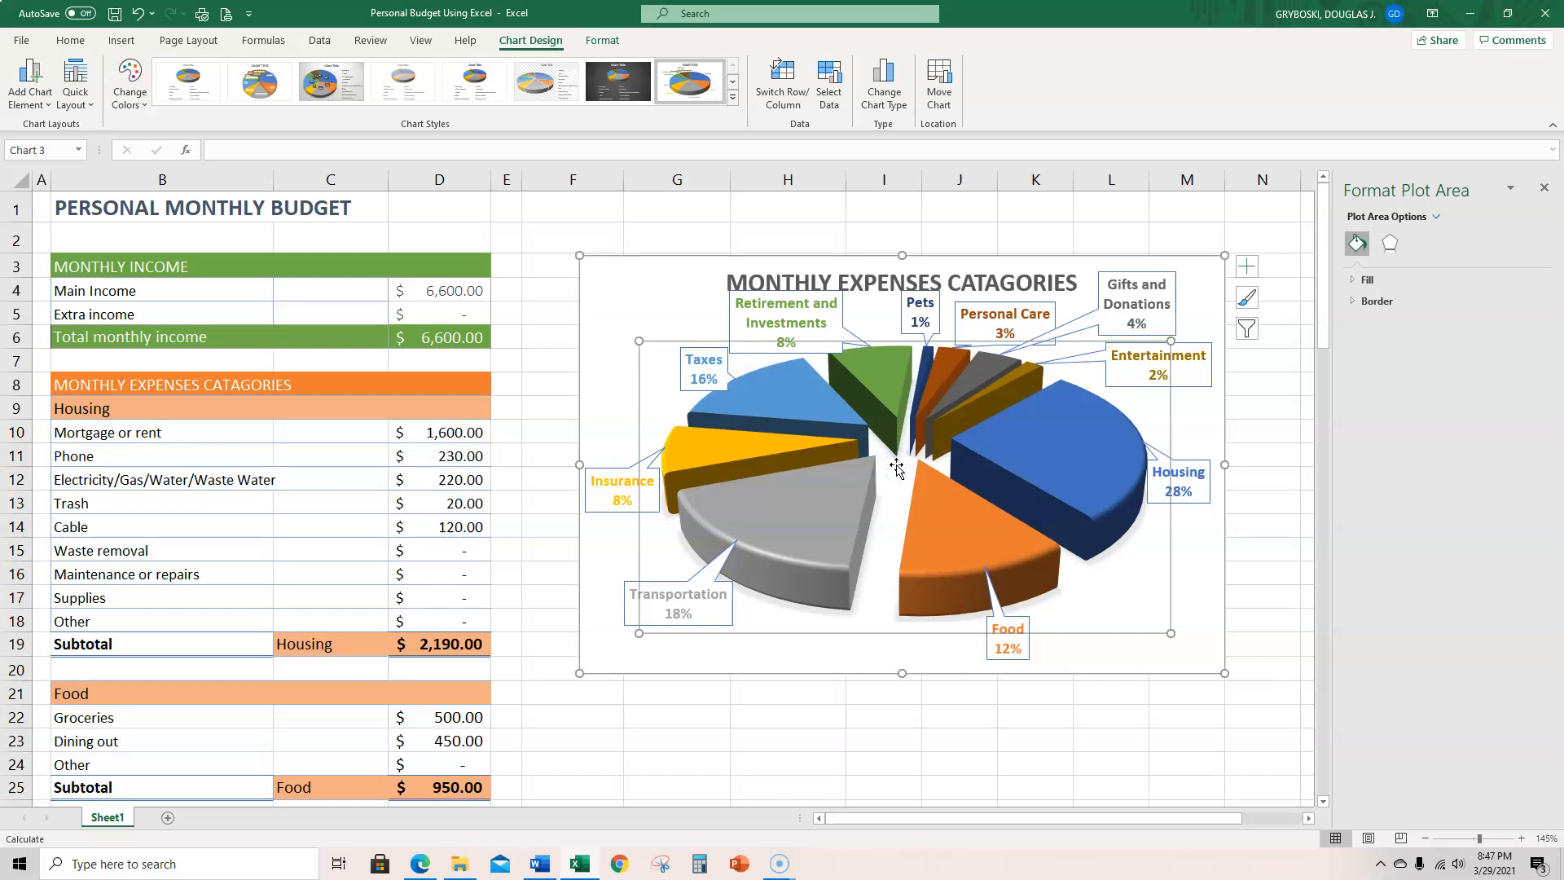
pyautogui.click(926, 438)
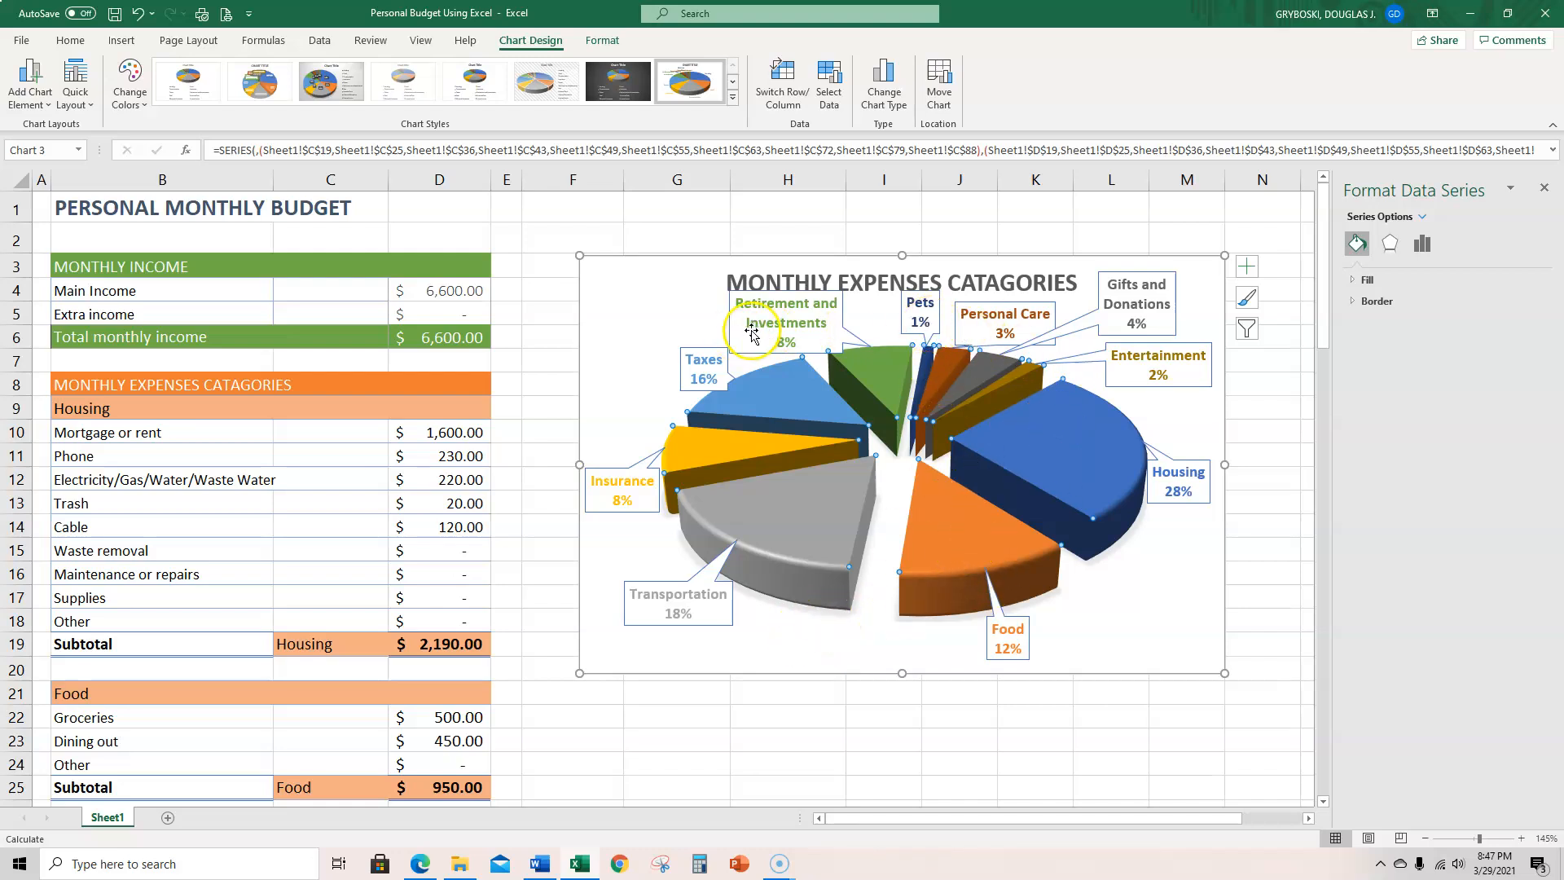
# Move the chart title up clear of the callouts, and enlarge the chart upward from its upper-left corner into row 2.
pyautogui.click(867, 275)
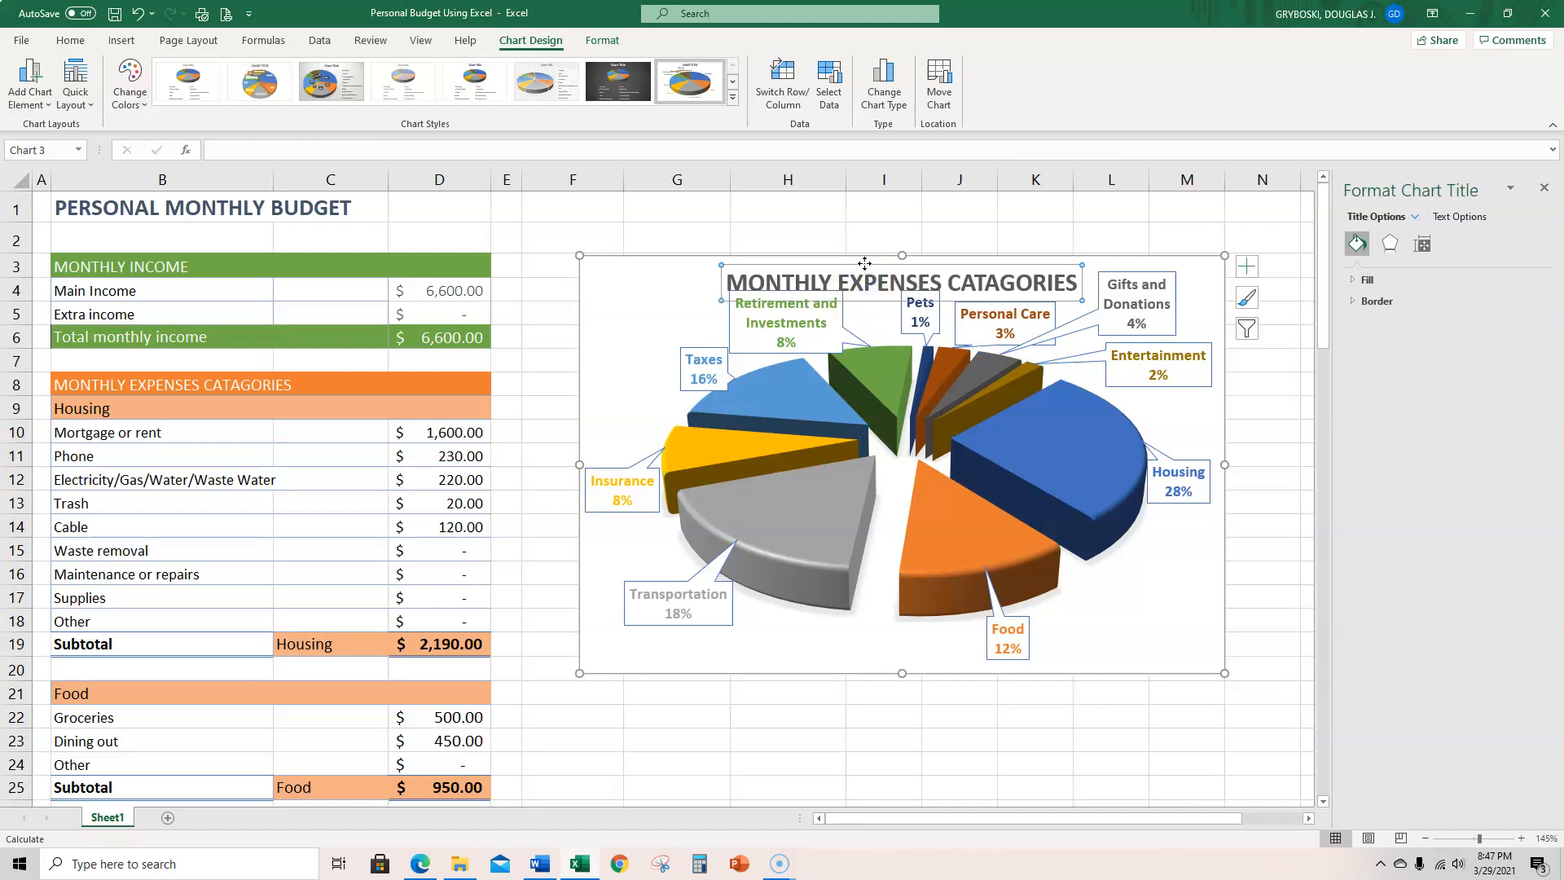
pyautogui.moveTo(862, 263); pyautogui.dragTo(850, 252)
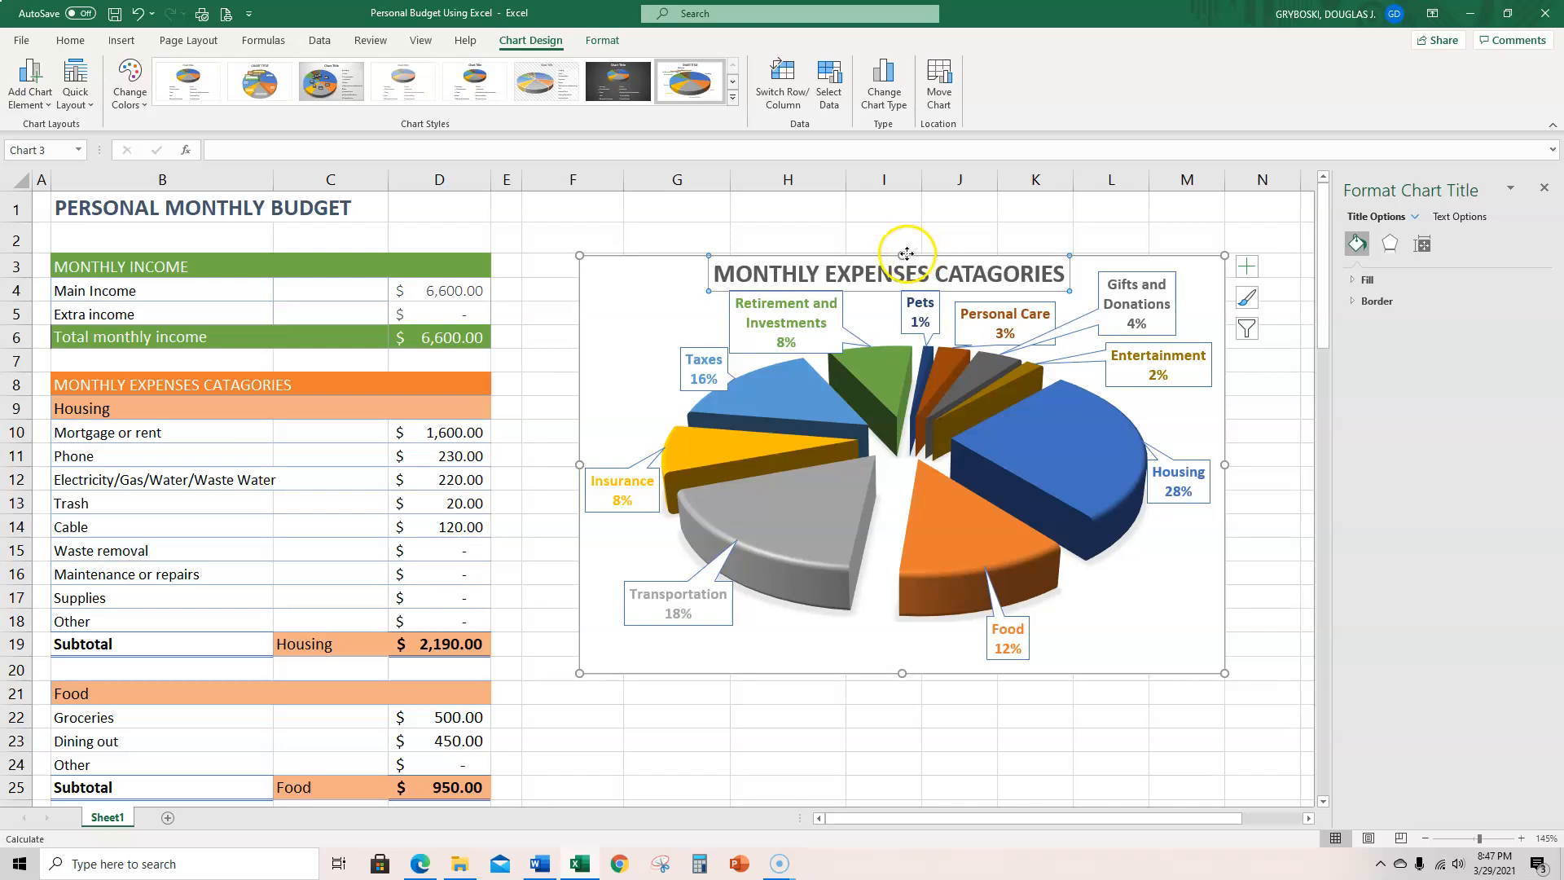
pyautogui.click(644, 276)
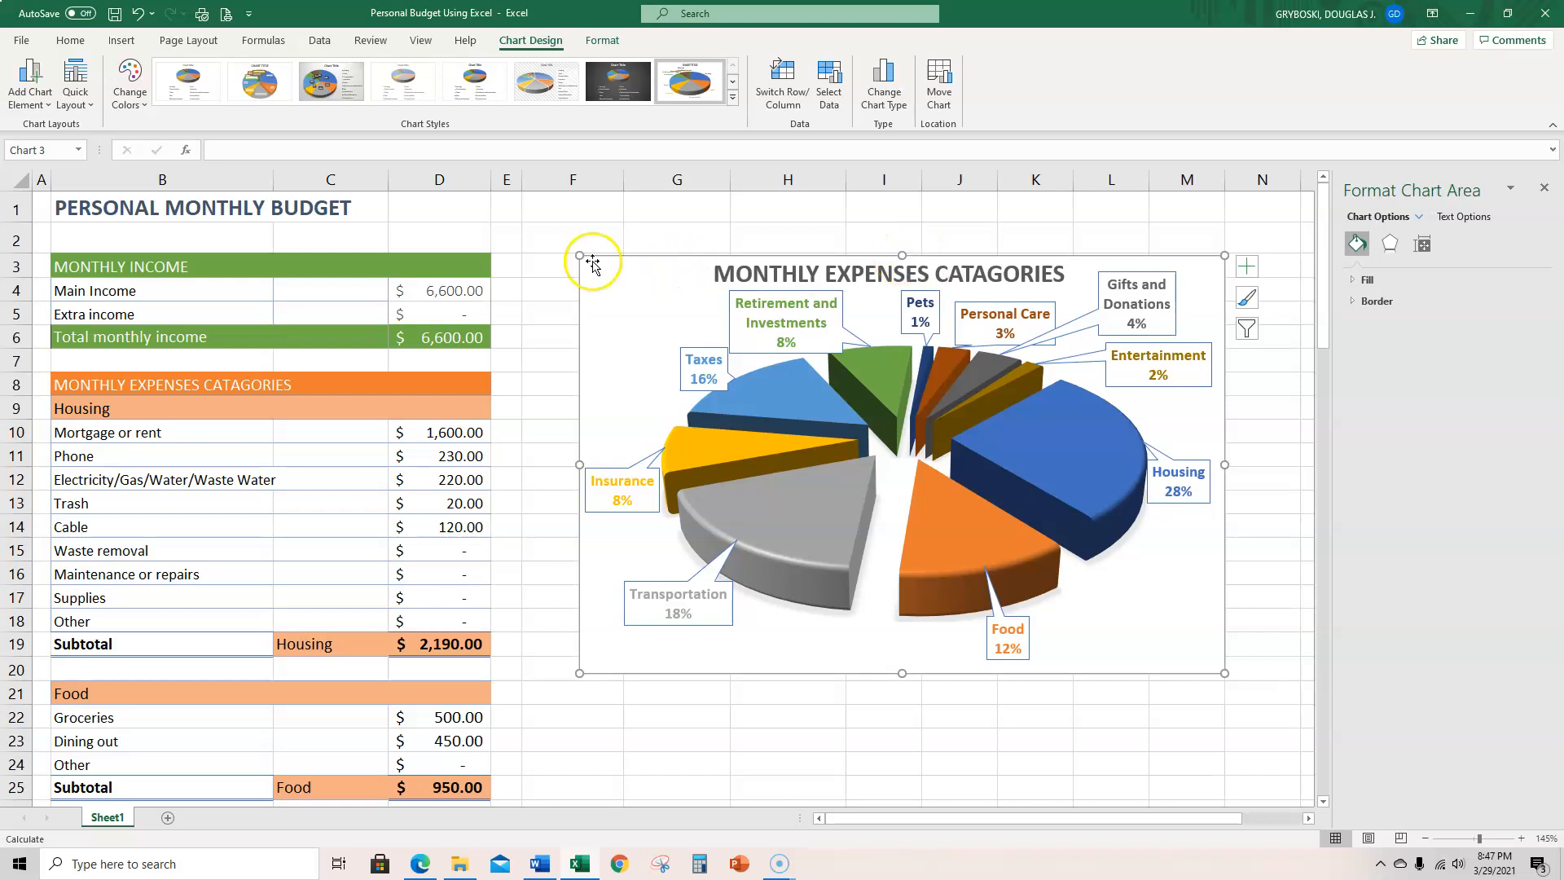
pyautogui.moveTo(577, 250); pyautogui.dragTo(574, 231)
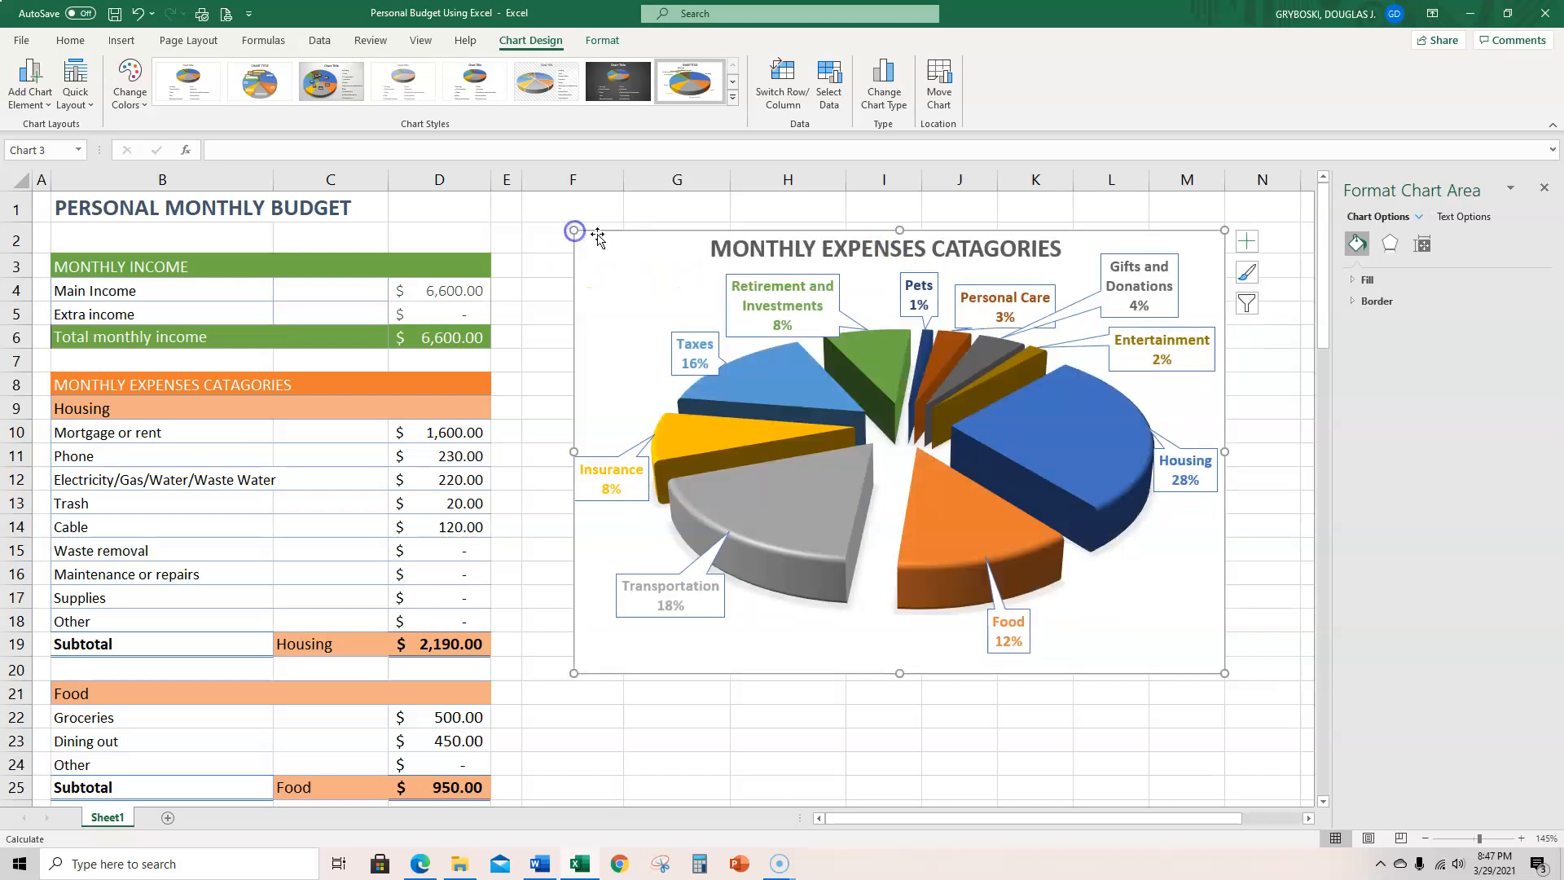
pyautogui.moveTo(770, 524)
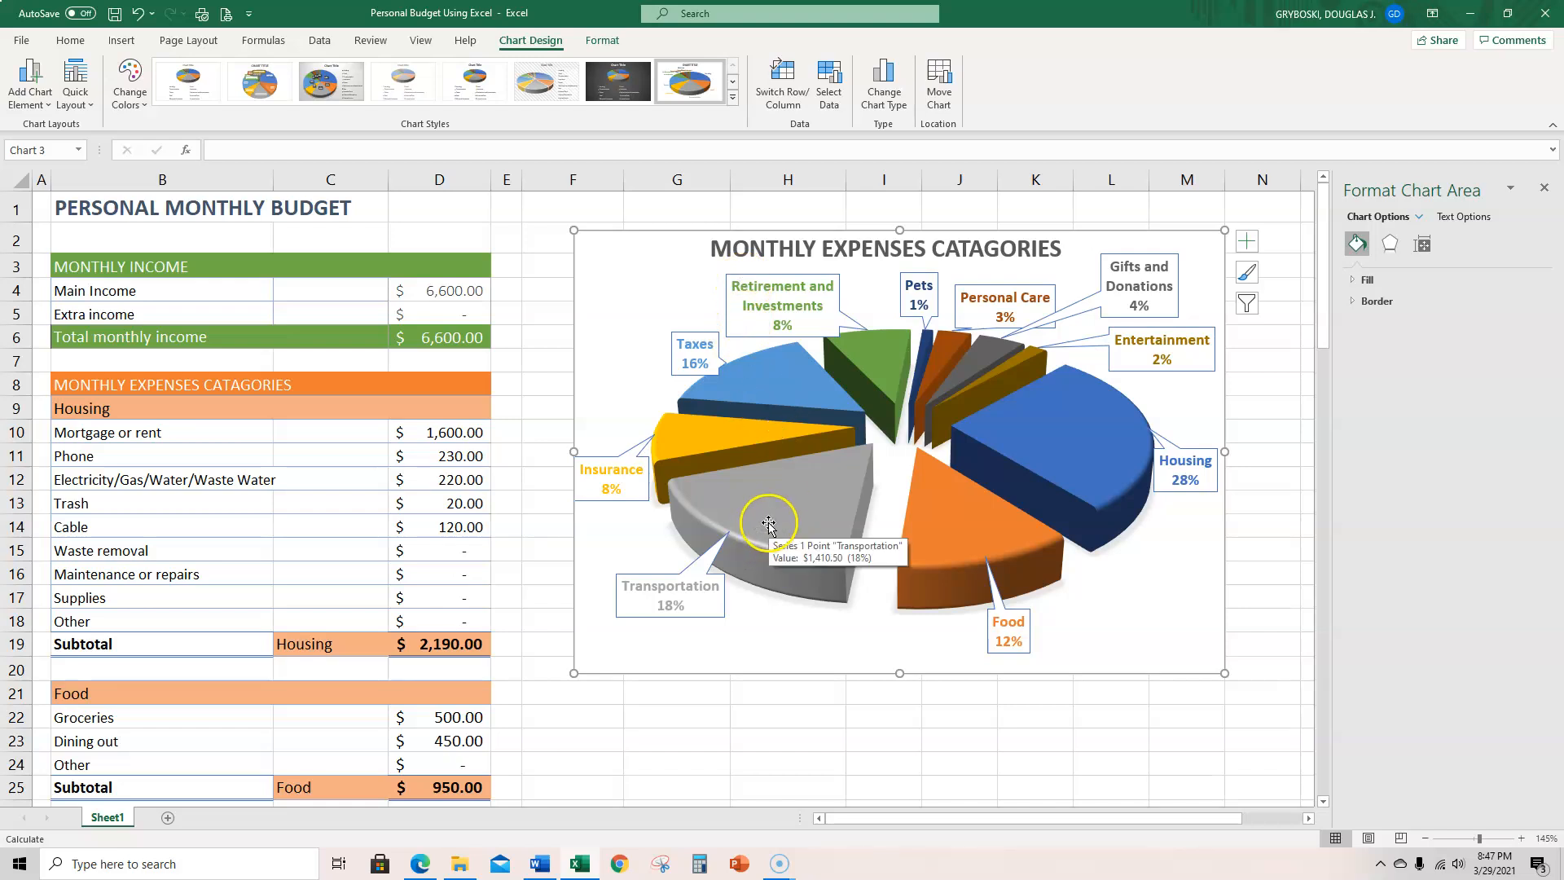